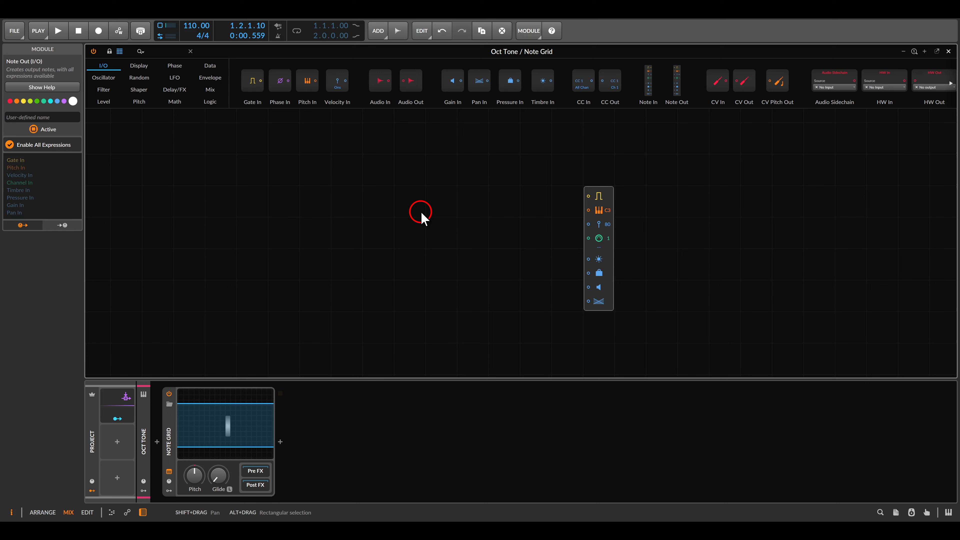
Add a Merge module to the grid and set it to 8 input ports with Nearest interpolation
left_click(210, 89)
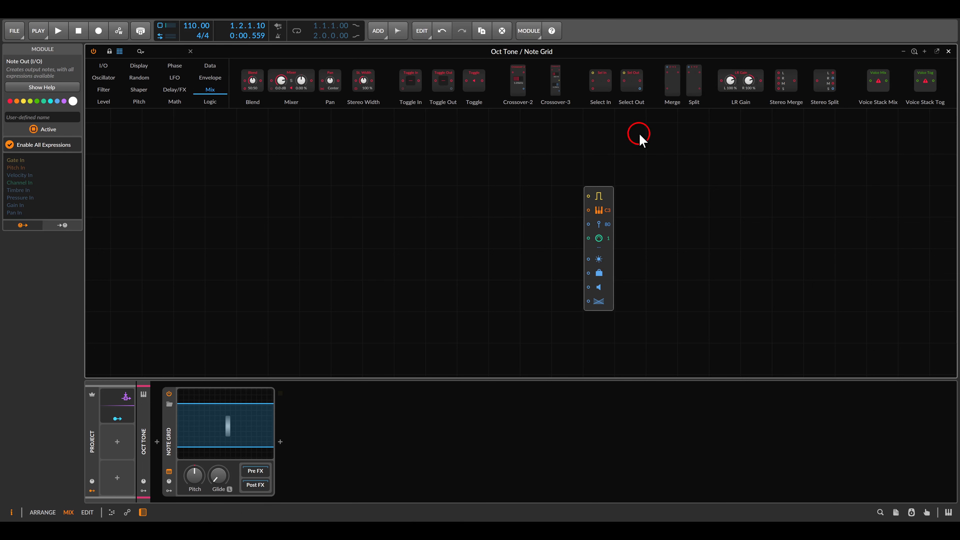
left_click_drag(672, 81, 437, 199)
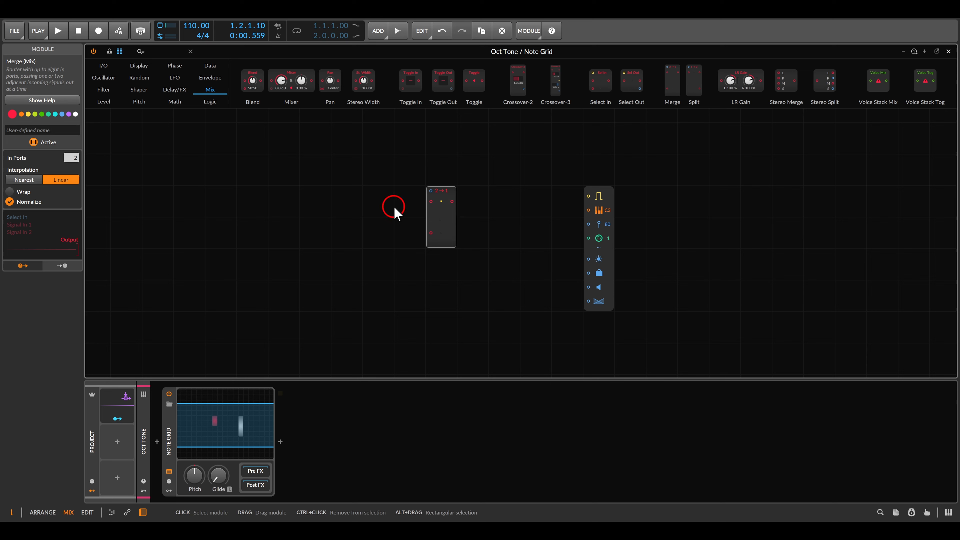
left_click_drag(72, 159, 72, 117)
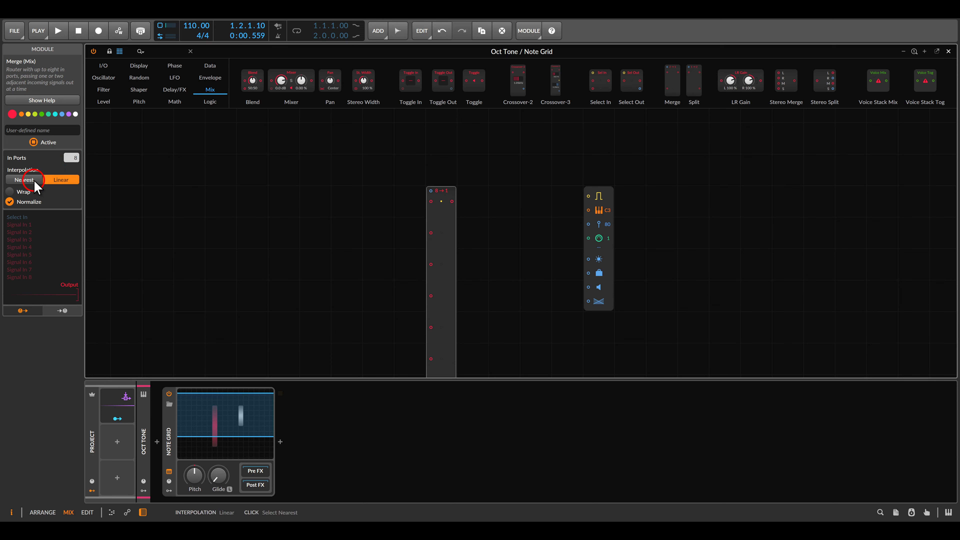
left_click(25, 180)
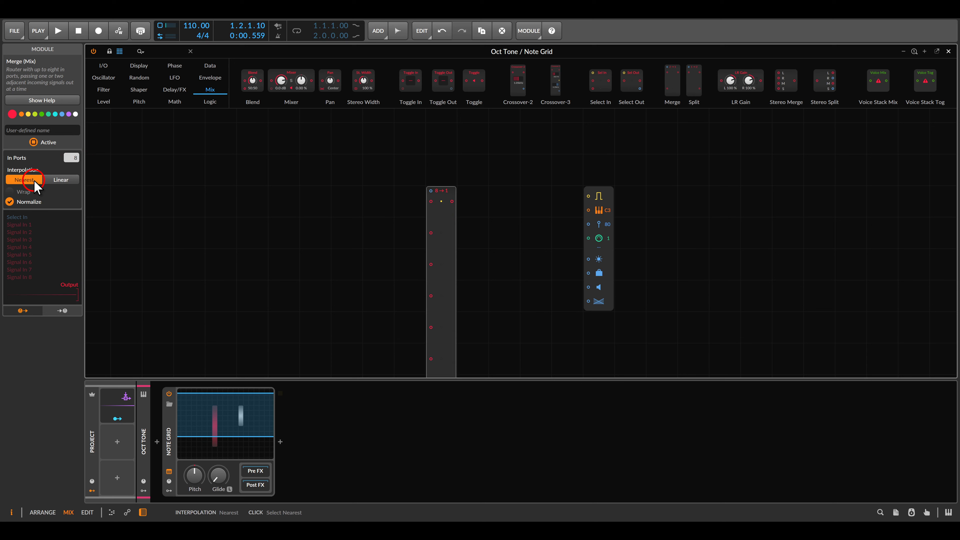
Add a Transpose module at the merge's last input and duplicate it so all eight merge inputs get one
left_click_drag(399, 280, 437, 216)
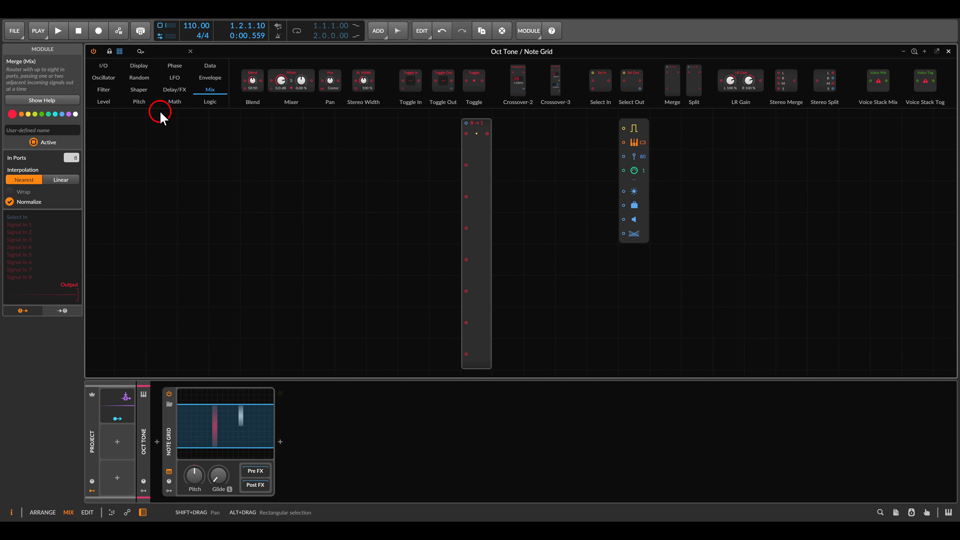
left_click(140, 101)
left_click_drag(342, 77, 466, 354)
key("ctrl+d")
key("ctrl+d")
key("ctrl+d")
key("ctrl+d")
key("ctrl+d")
key("ctrl+d")
key("ctrl+d")
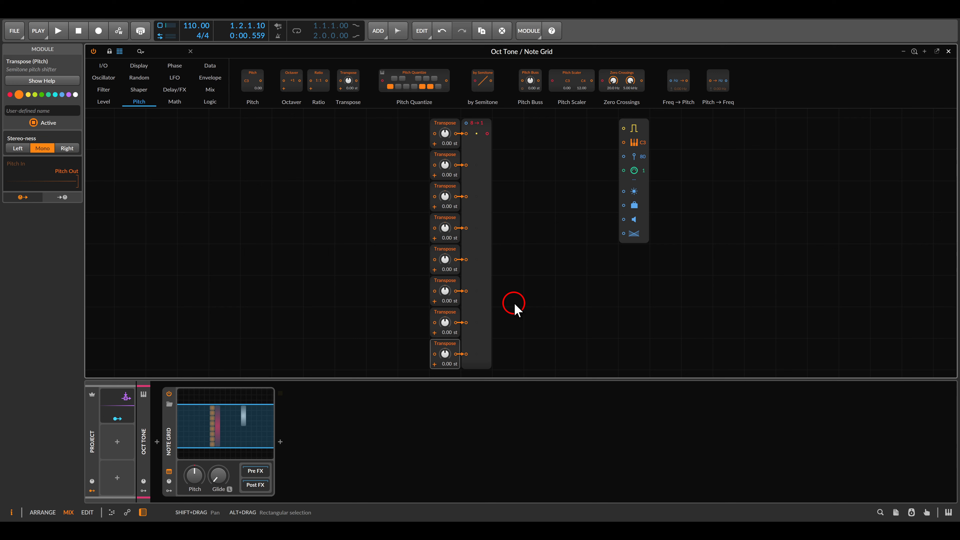
Insert a Pitch Quantize module after the merge and toggle its scale notes on and off
left_click_drag(429, 94, 478, 207)
scroll(487, 157, "up", 3)
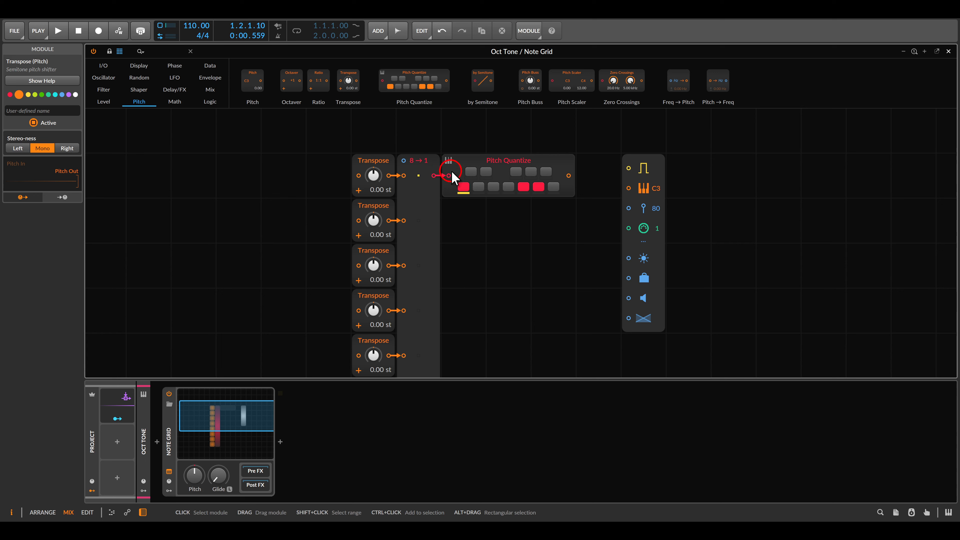
left_click(464, 187)
left_click(478, 186)
left_click(486, 172)
left_click(523, 187)
left_click(546, 172)
left_click(559, 225)
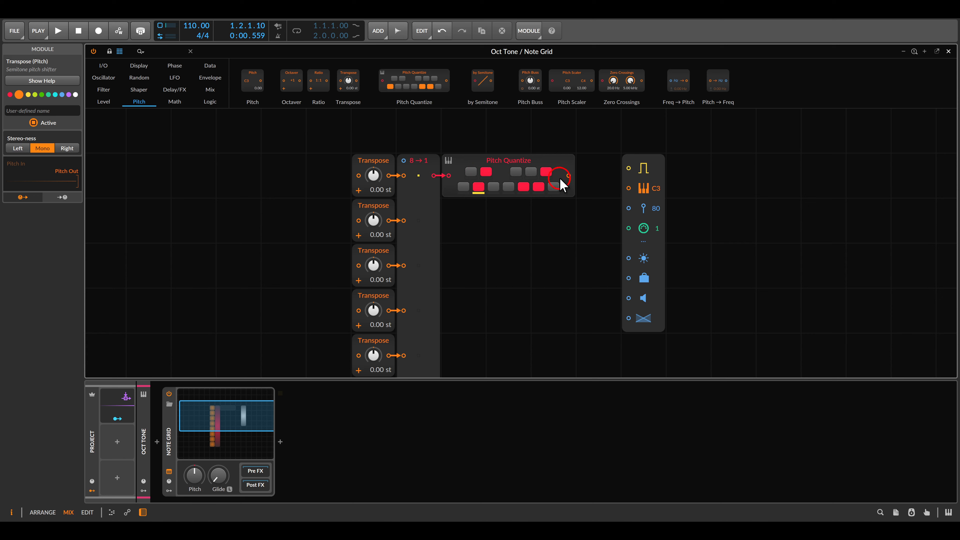
Connect the quantizer's output to the Note Out pitch input
left_click_drag(568, 175, 629, 188)
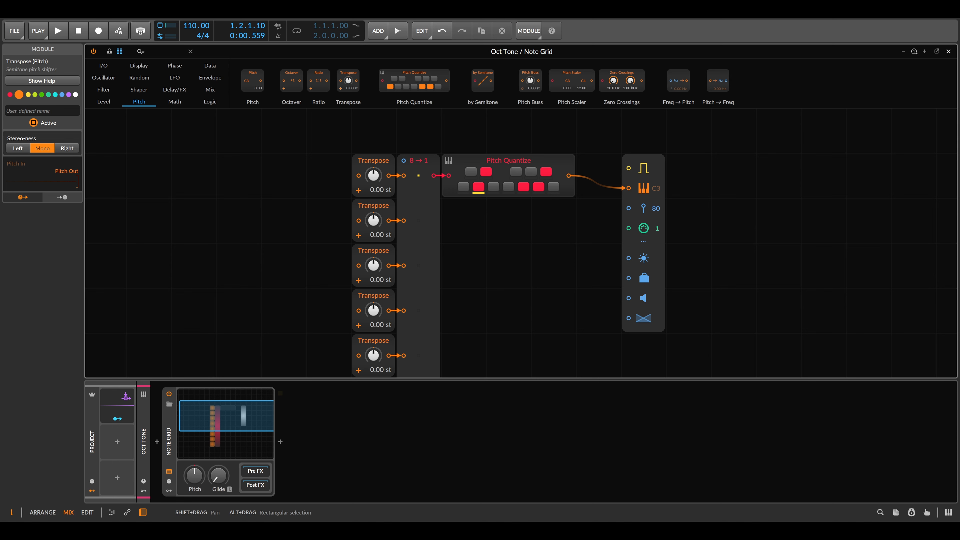
Add a Gates sequencer above the quantizer, set its mode to Trigger and enable Mute when stopped
scroll(492, 261, "up", 1)
left_click(210, 65)
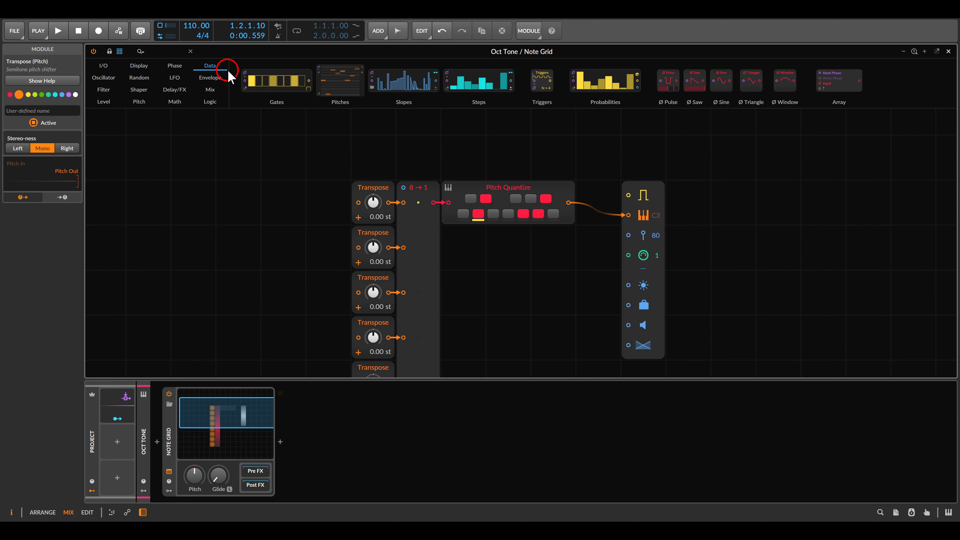
left_click_drag(280, 90, 469, 146)
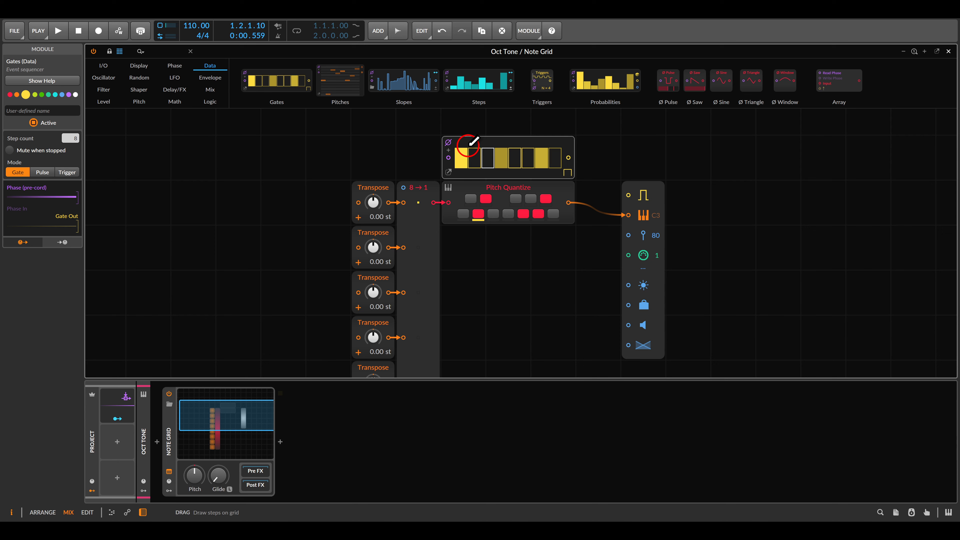
left_click(568, 172)
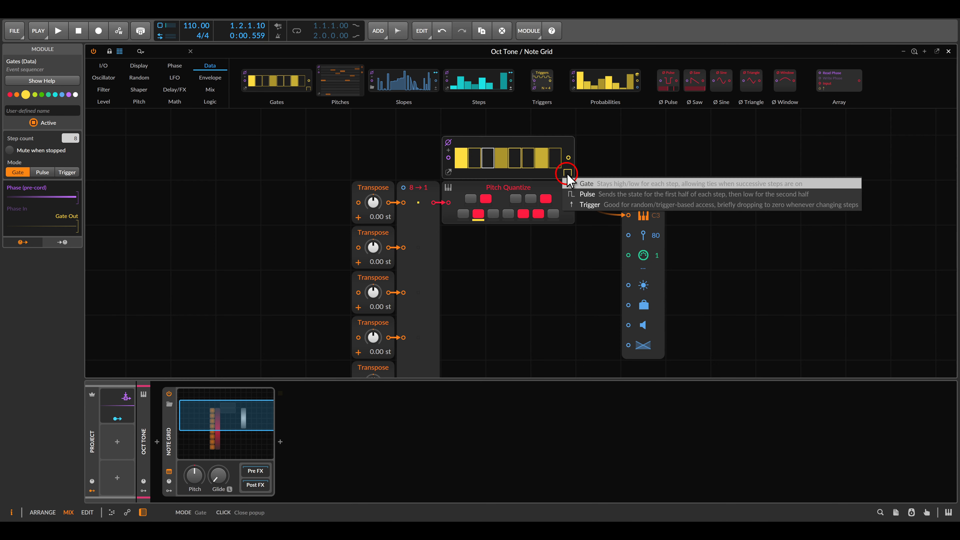
left_click(581, 206)
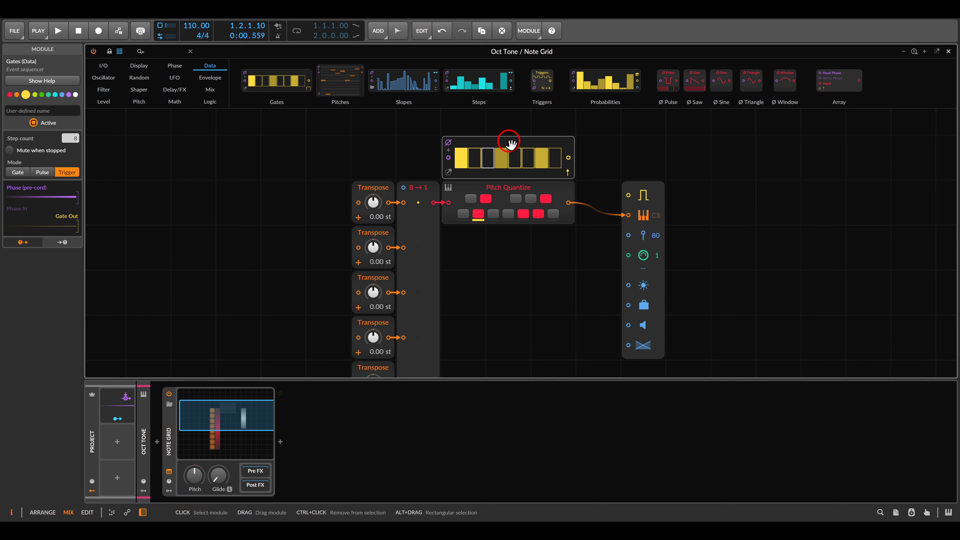
left_click(10, 150)
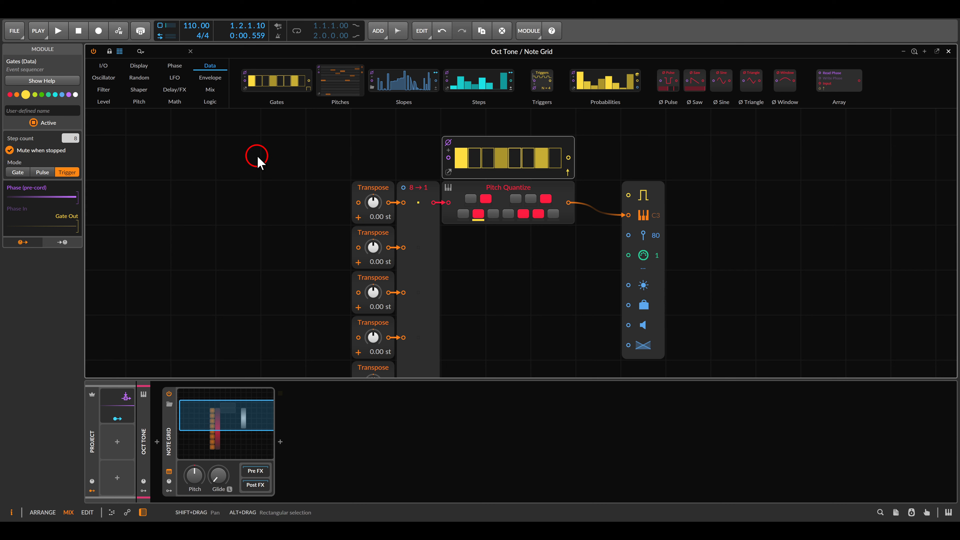
Connect the Gates output to the Note Out gate input and draw all eight gate steps on
left_click_drag(568, 157, 628, 195)
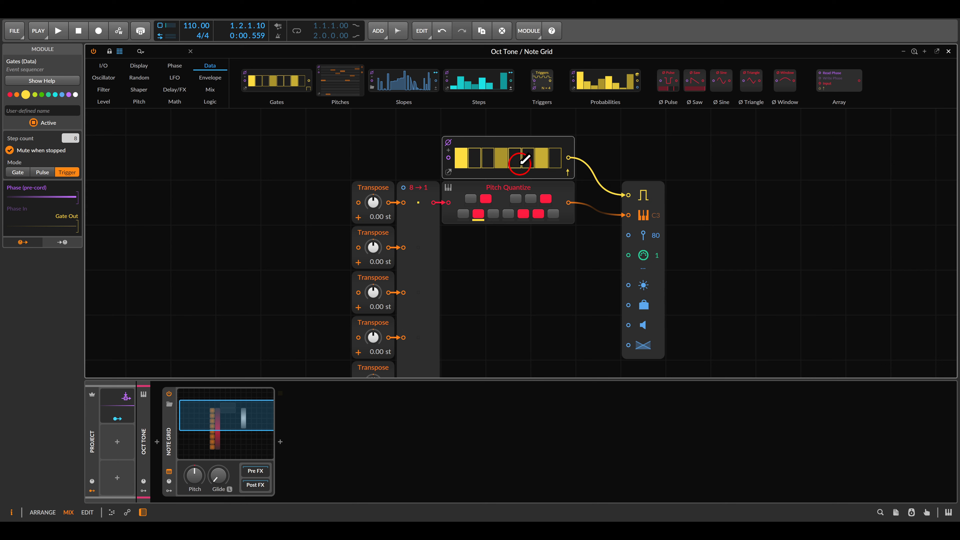
mouse_move(490, 155)
left_mouse_down()
mouse_move(557, 153)
mouse_move(556, 160)
left_mouse_up()
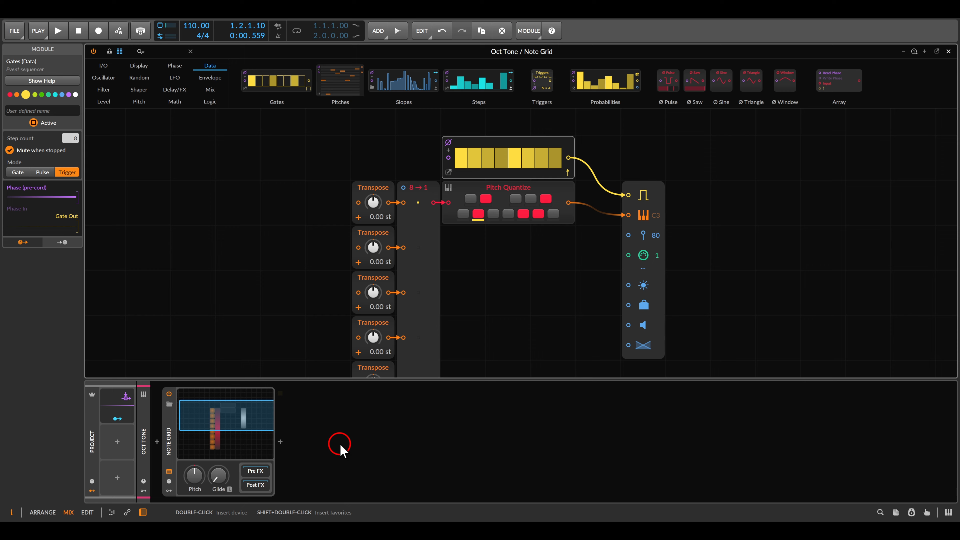
Play the Voice track fed by the Oct Tone Note Grid and listen to the sequence
key("Escape")
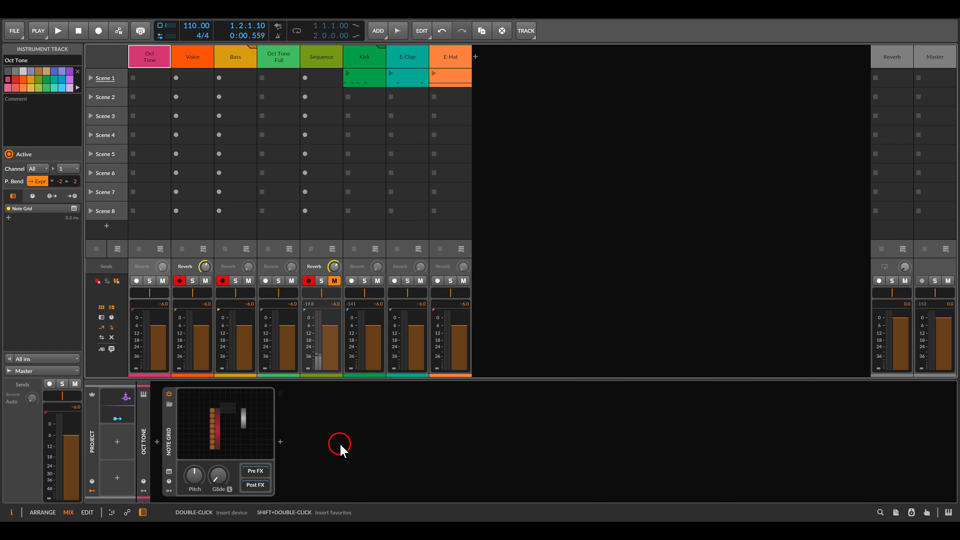
left_click(196, 61)
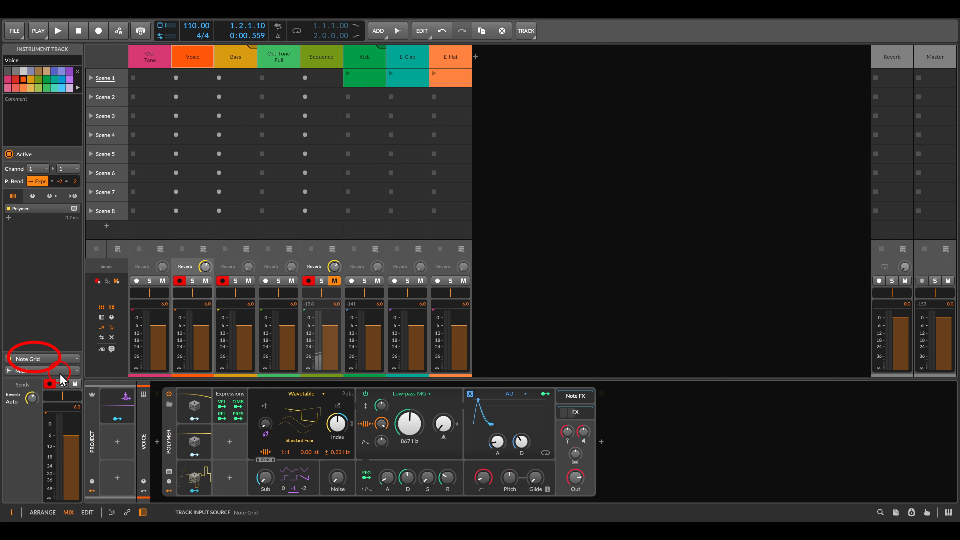
key("space")
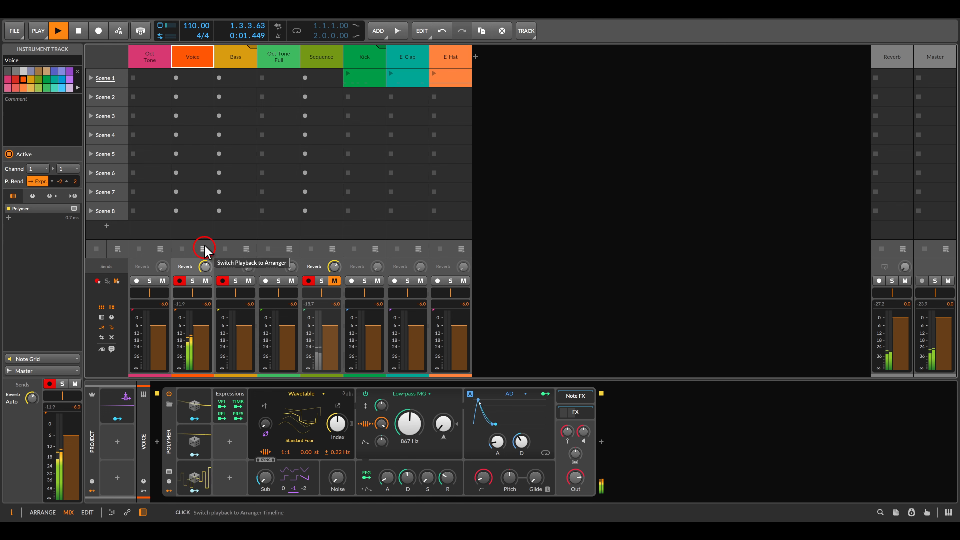
left_click(148, 63)
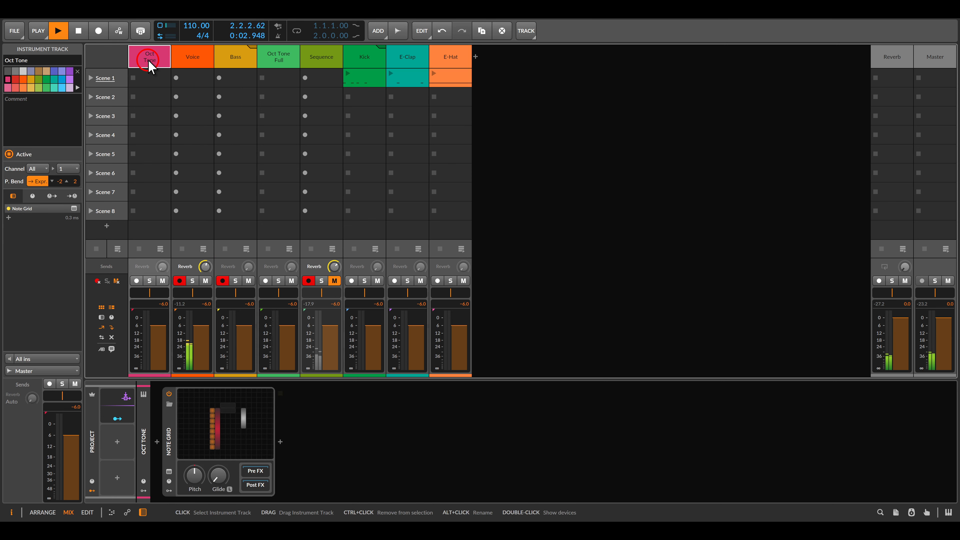
left_click(185, 59)
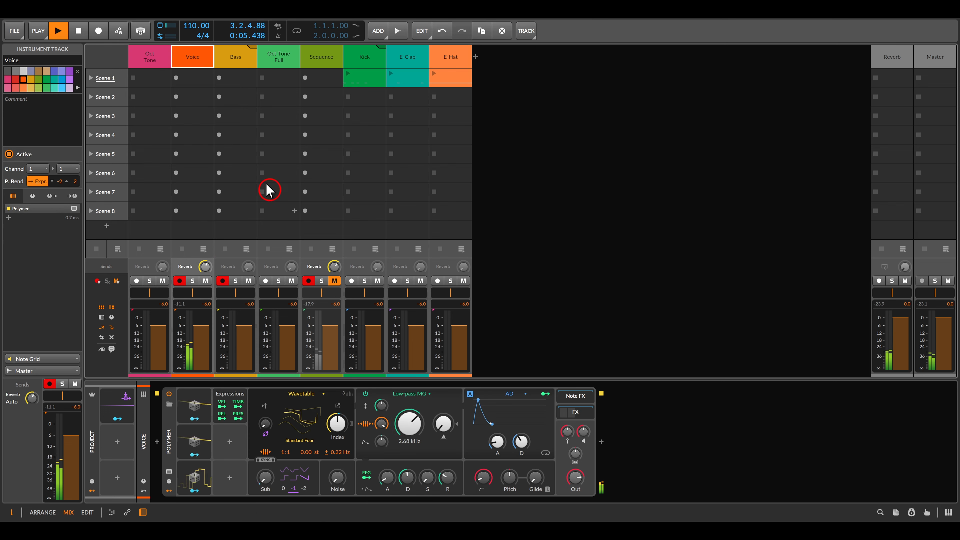
left_click(166, 84)
left_click(243, 403)
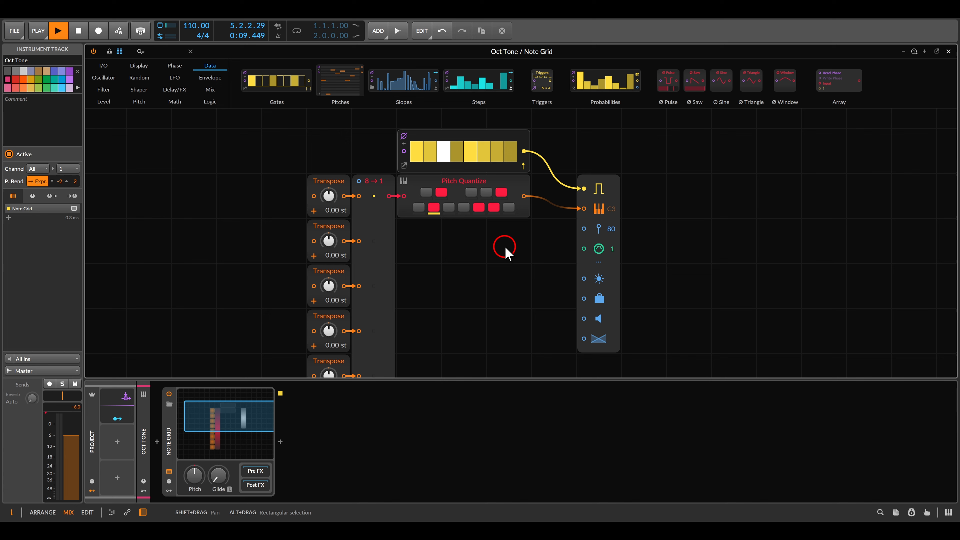
key("space")
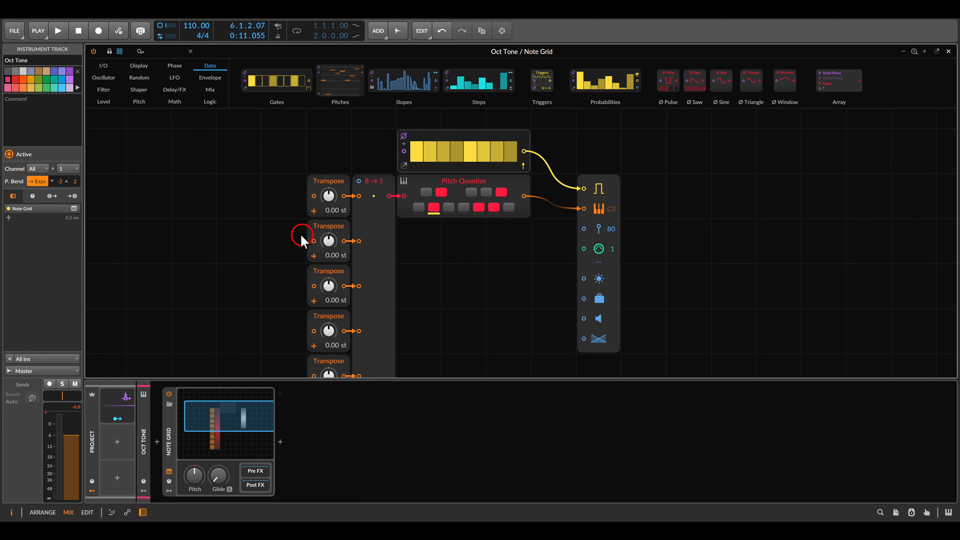
Add a Triggers module, set it to 16 triggers and enable Mute when stopped
left_click_drag(546, 84, 255, 204)
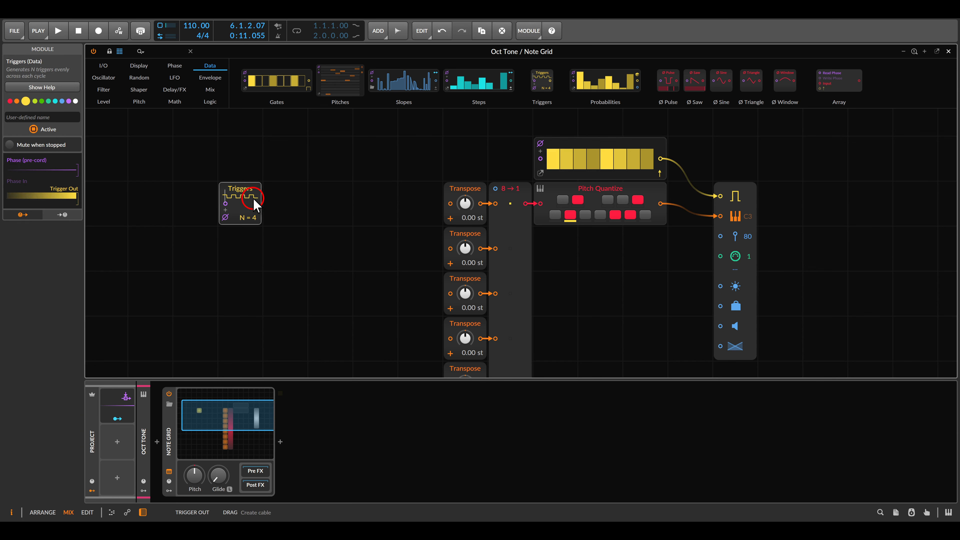
mouse_move(257, 218)
left_mouse_down()
mouse_move(256, 208)
mouse_move(259, 223)
left_mouse_up()
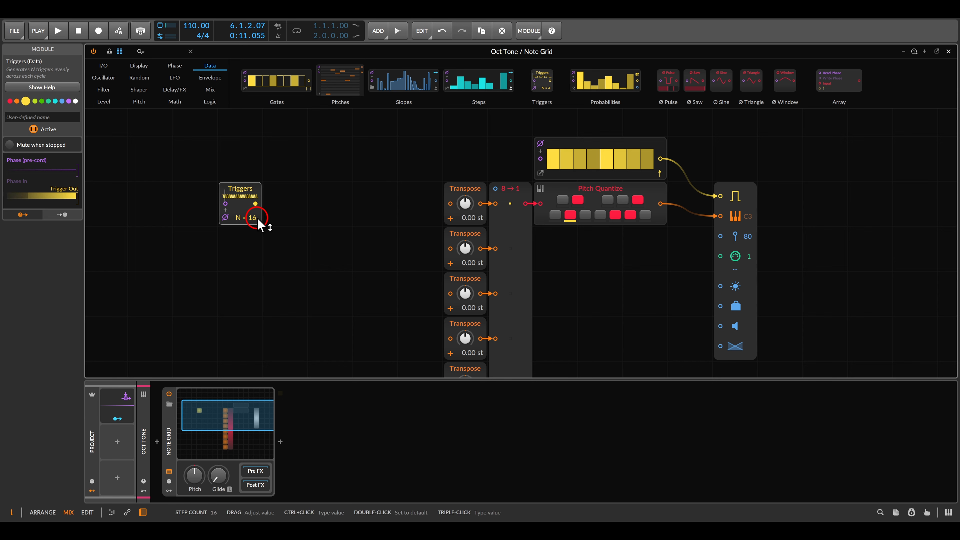
left_click(9, 145)
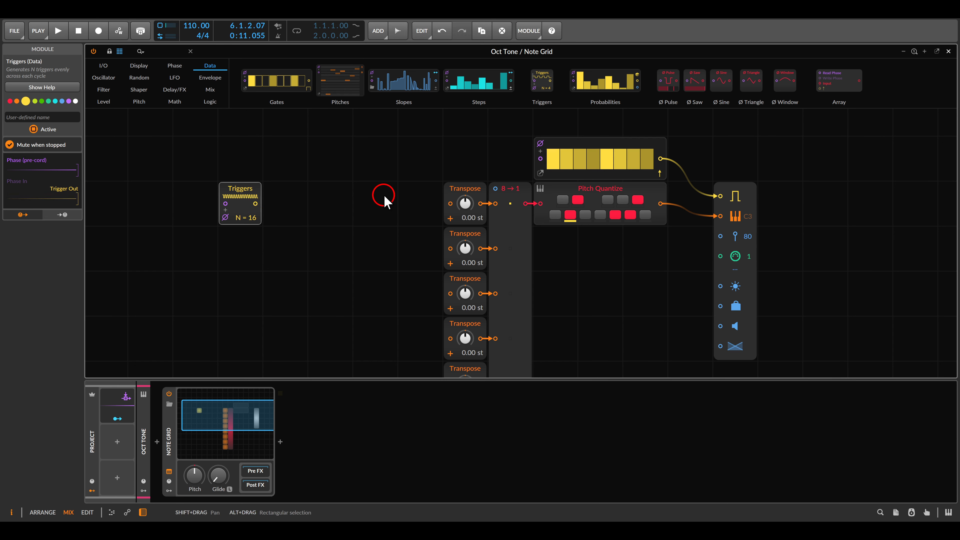
Add a Phase Counter after the Triggers module and connect its output to the merge's select input
left_click(175, 67)
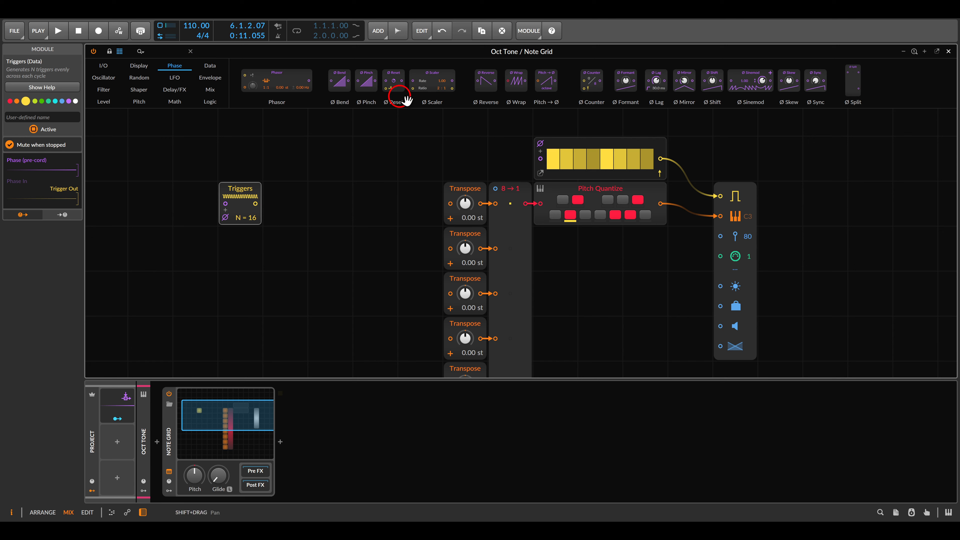
left_click_drag(592, 80, 261, 203)
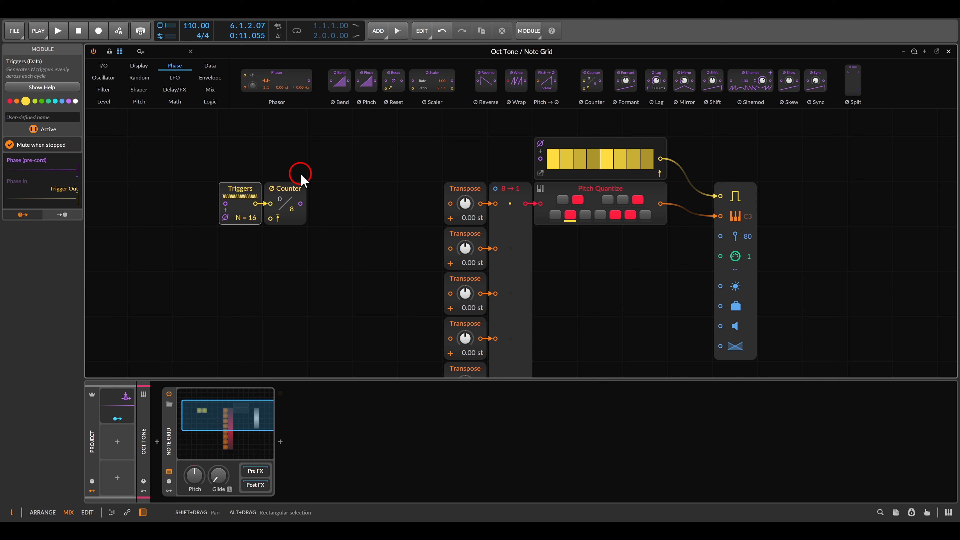
left_click_drag(300, 204, 493, 188)
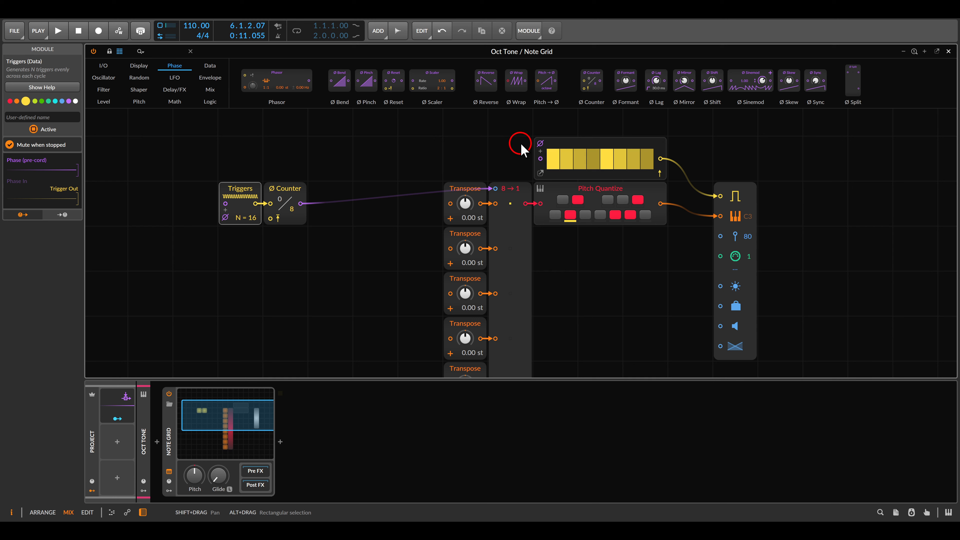
Enable the Gates module's phase input and connect the Counter output to it
left_click(541, 144)
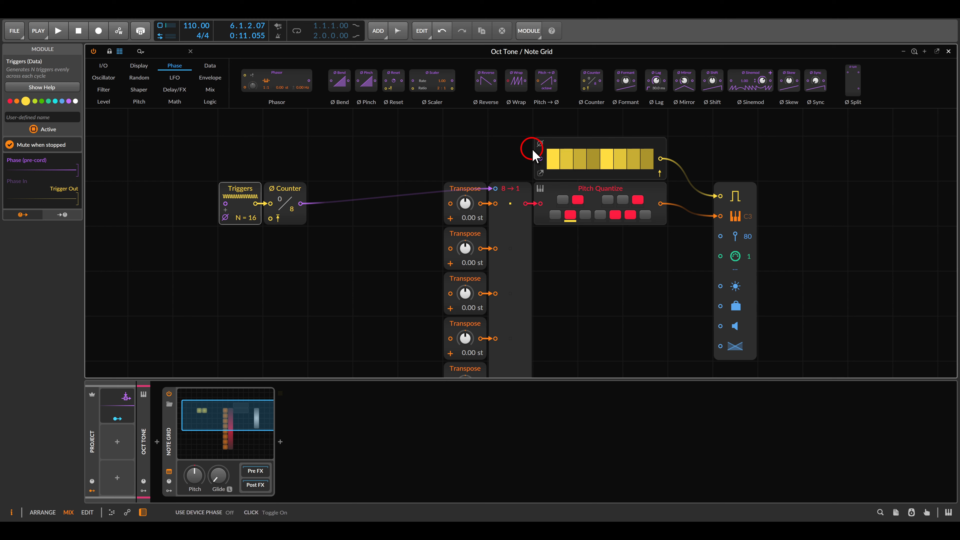
left_click_drag(541, 159, 301, 203)
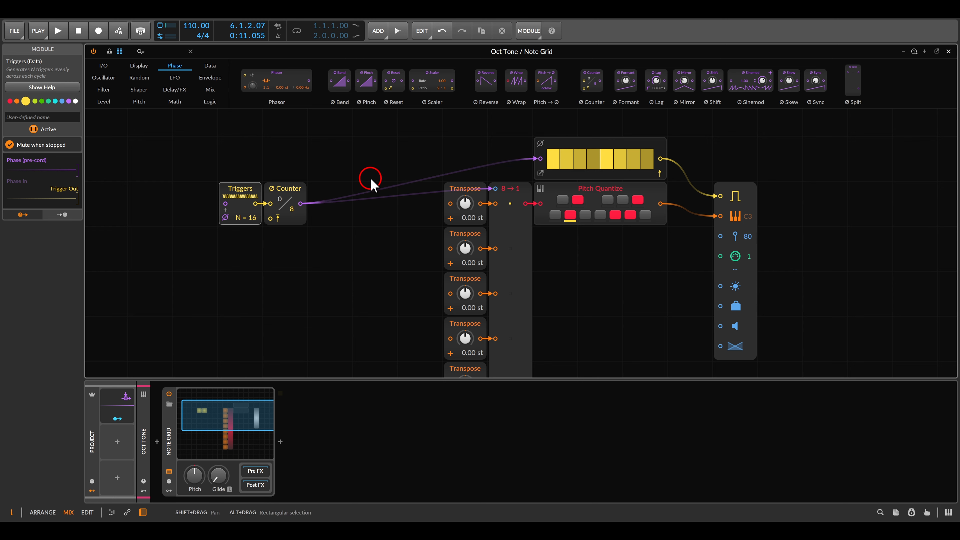
Play the sequence and set the second to eighth Transpose modules to 4.32, -2.88, 5.04, 8.46, 1.08, 6.66 and 11.16 st
key("space")
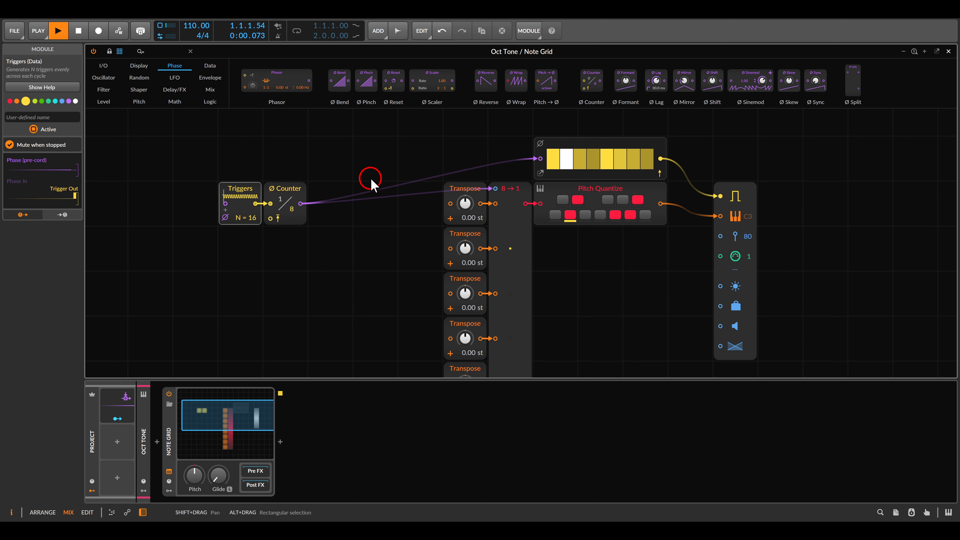
scroll(378, 256, "down", 1)
left_click_drag(393, 261, 384, 188)
scroll(384, 188, "down", 1)
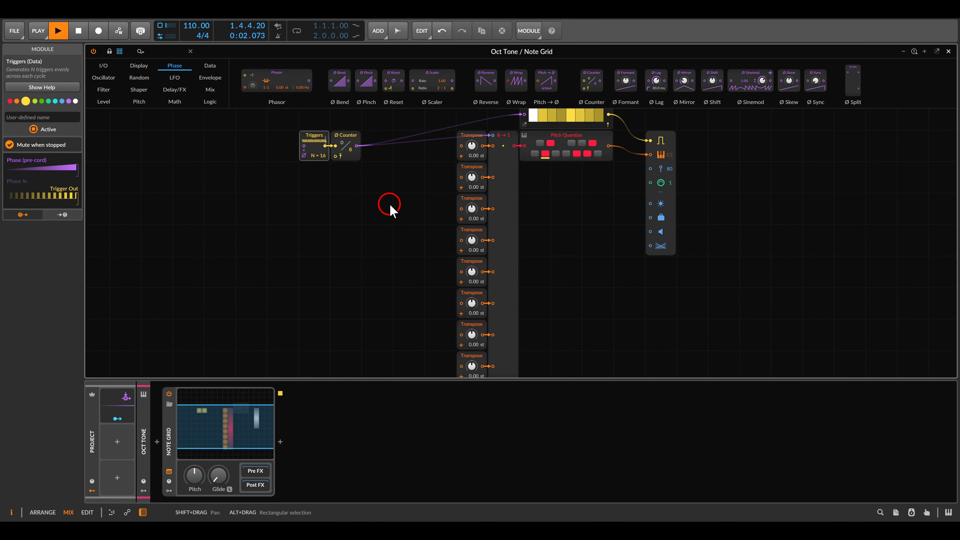
left_click_drag(470, 171, 469, 161)
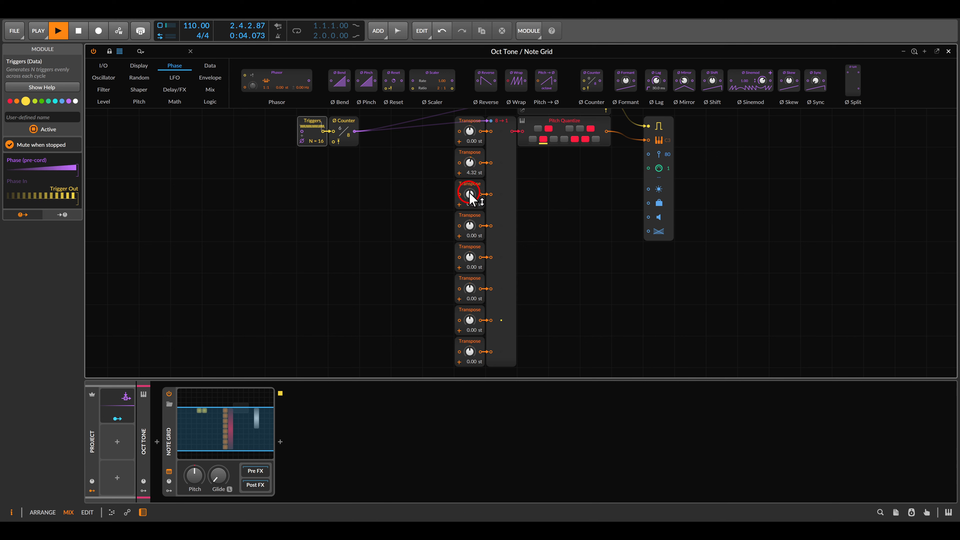
left_click_drag(469, 194, 469, 200)
left_click_drag(470, 225, 470, 215)
left_click_drag(471, 258, 470, 251)
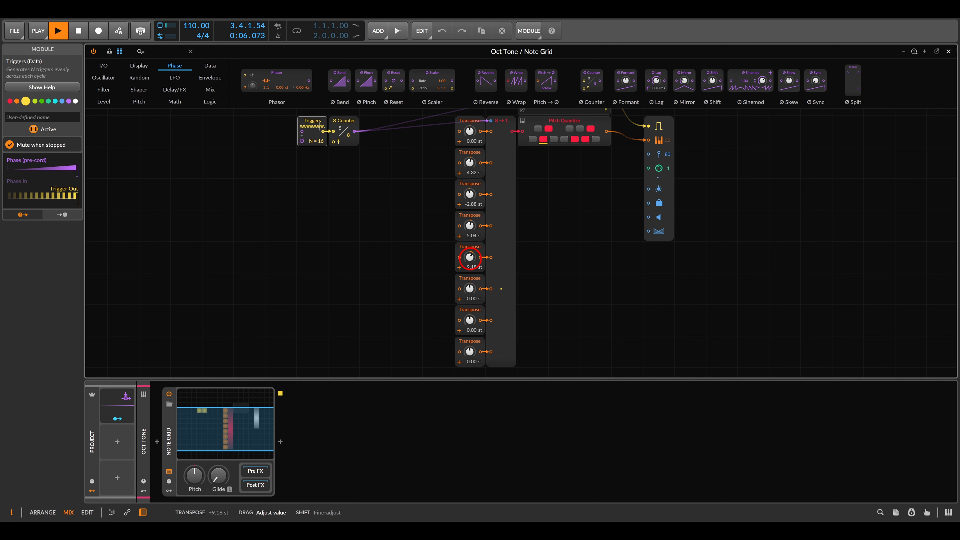
left_click_drag(470, 289, 469, 286)
left_click_drag(470, 319, 470, 313)
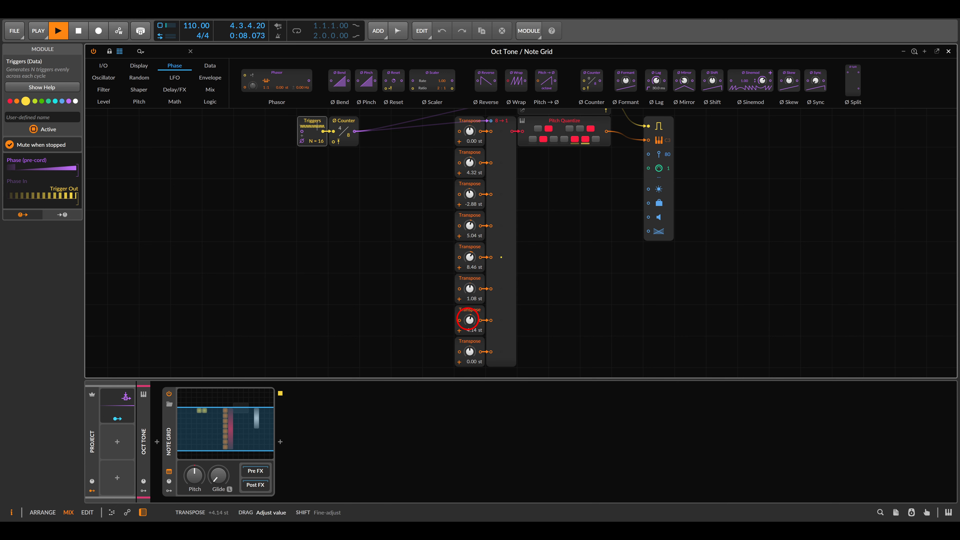
left_click_drag(469, 351, 469, 351)
left_click(411, 252)
left_click(413, 261)
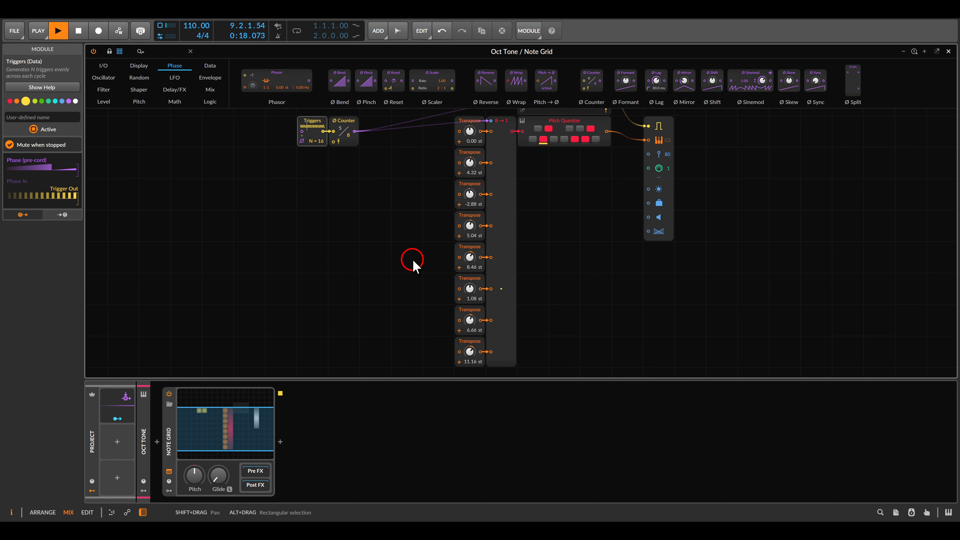
key("space")
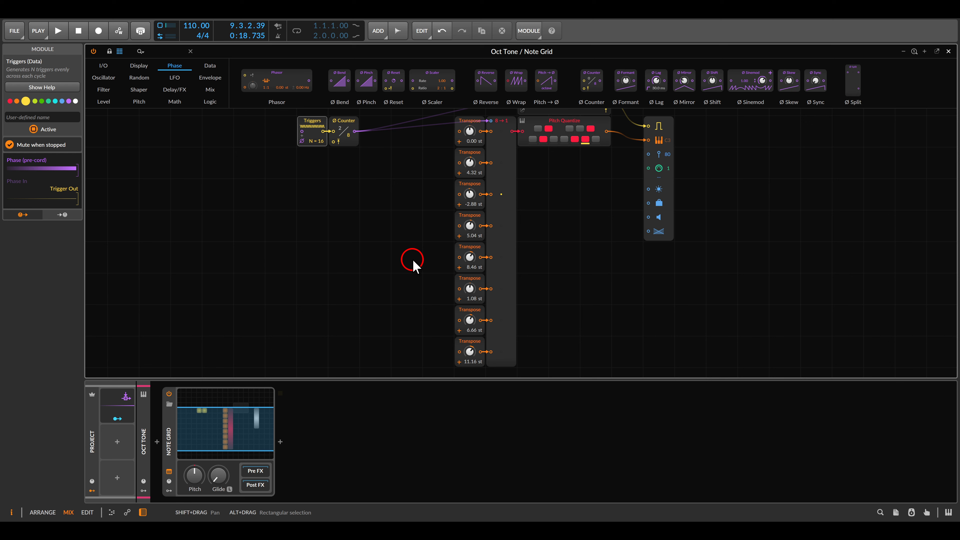
Add a Dice module from the Random category and connect the Triggers output to its trigger input
left_click(142, 79)
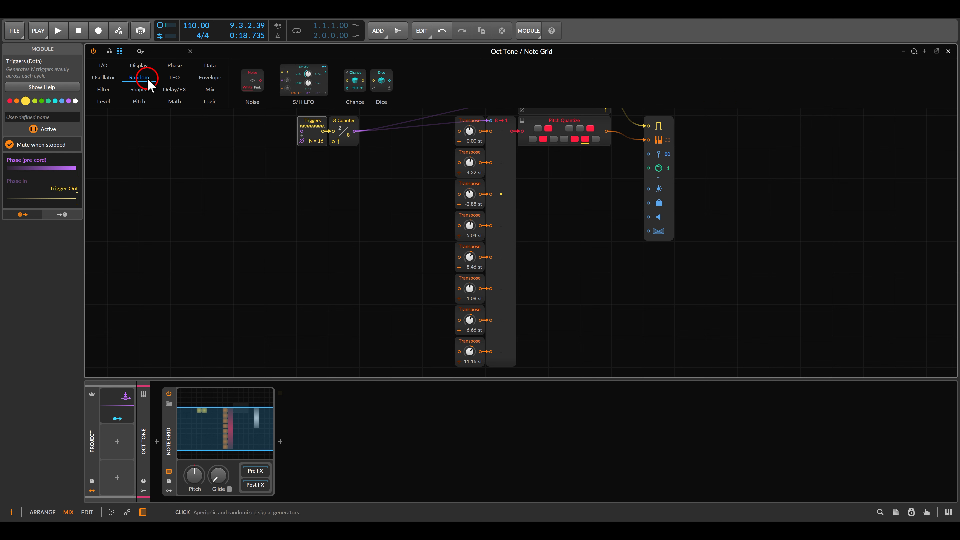
left_click_drag(382, 93, 310, 188)
scroll(299, 182, "up", 2)
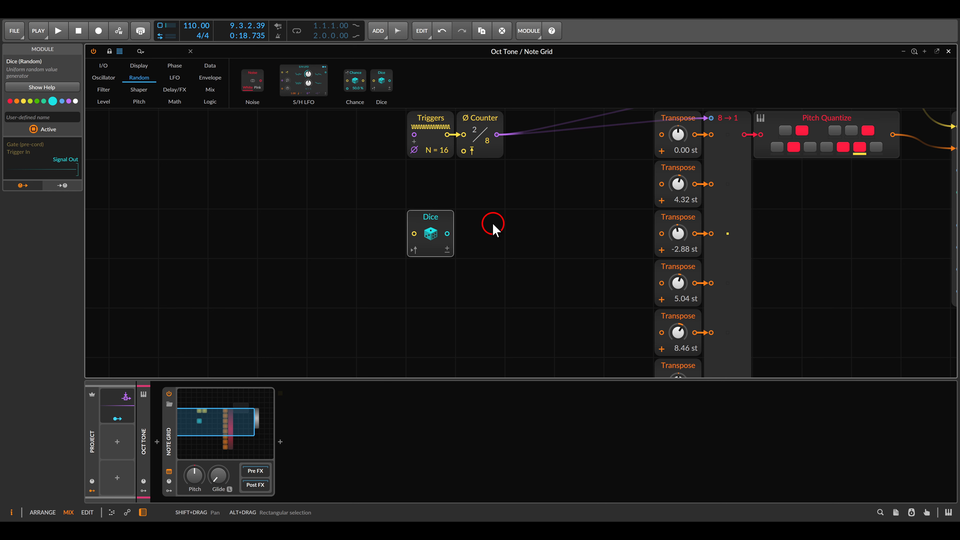
left_click_drag(413, 234, 444, 138)
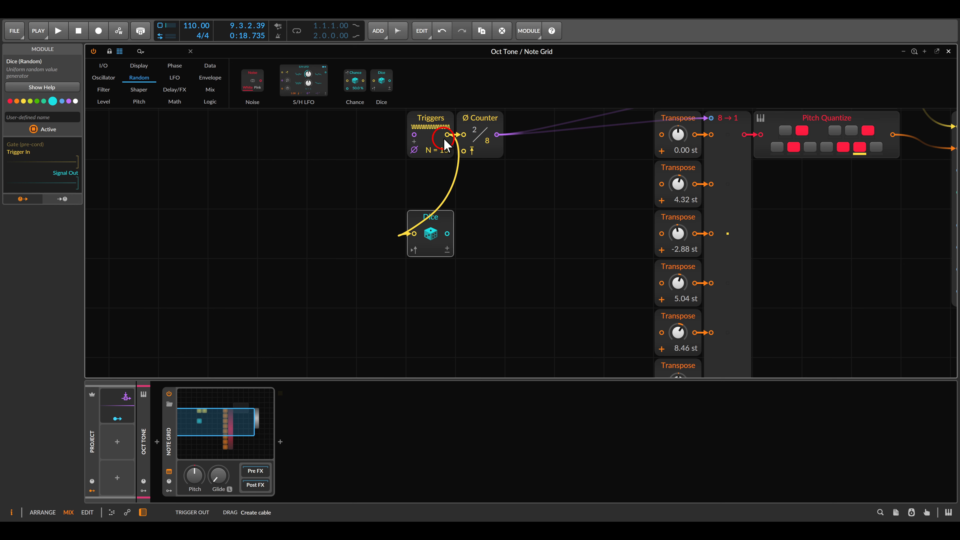
Connect the Dice output to the merge's select input and the Gates phase input, and play it to listen
left_click_drag(508, 198, 472, 209)
scroll(472, 208, "down", 2)
scroll(463, 206, "right", 2)
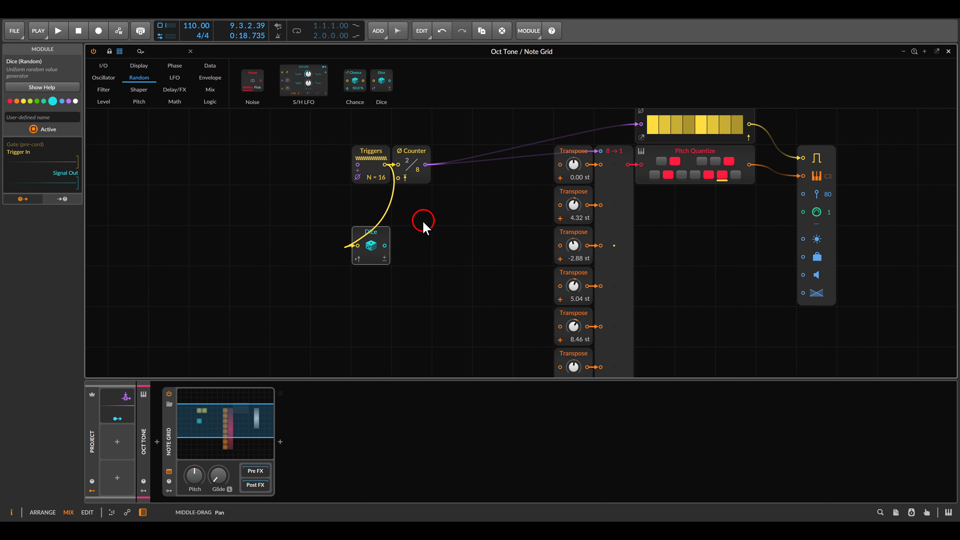
left_click_drag(384, 246, 599, 155)
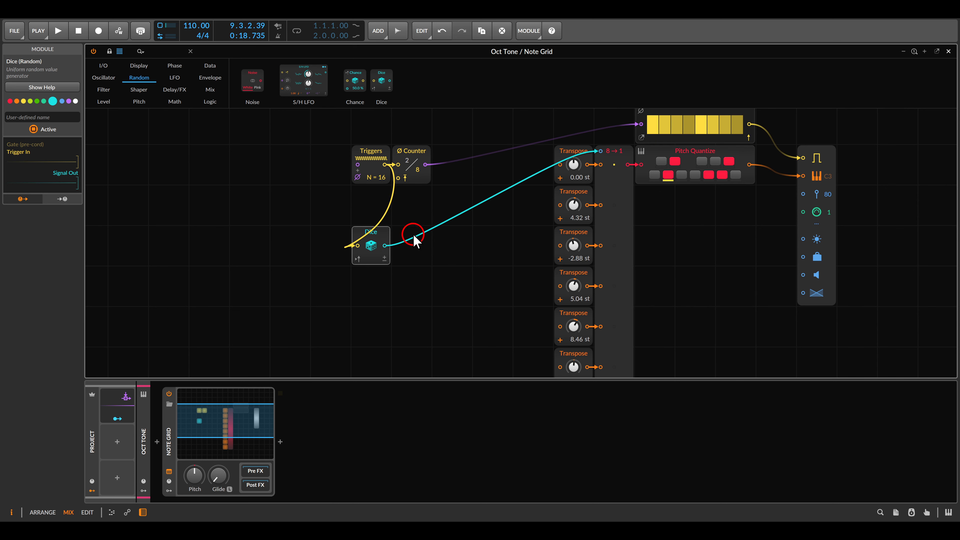
left_click_drag(384, 246, 638, 132)
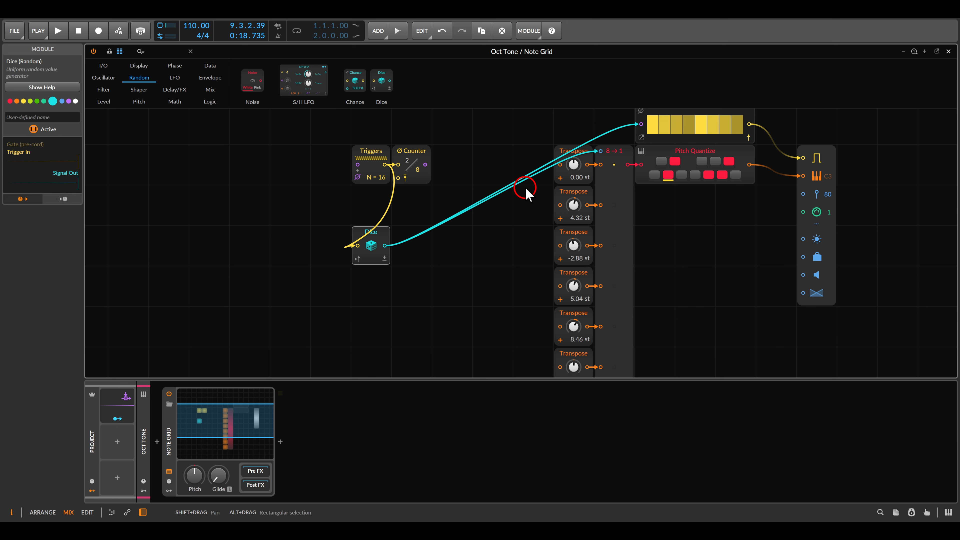
scroll(525, 201, "down", 3)
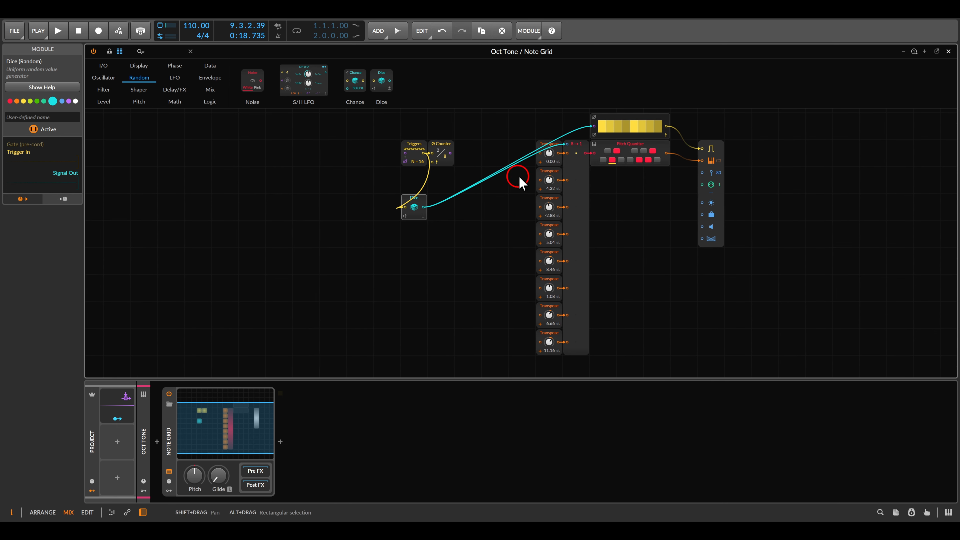
key("space")
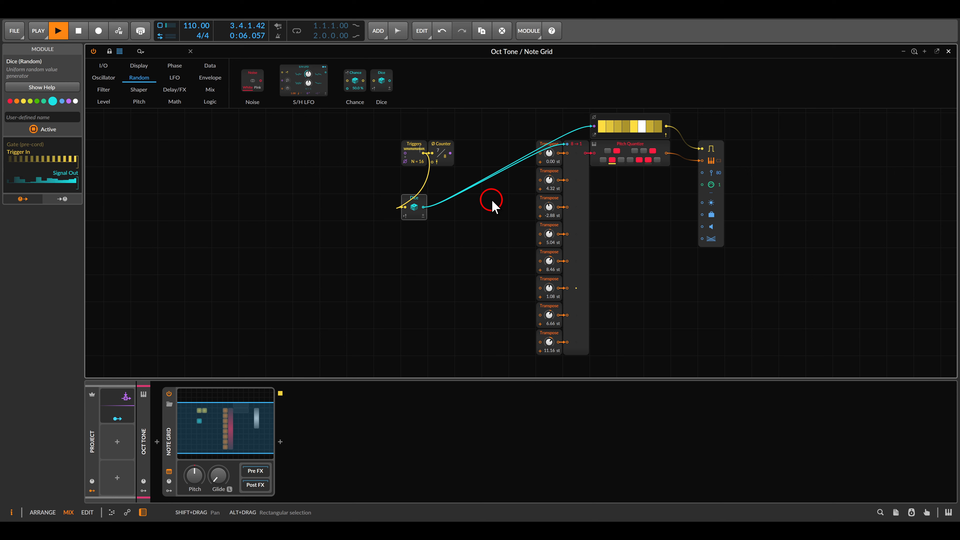
key("space")
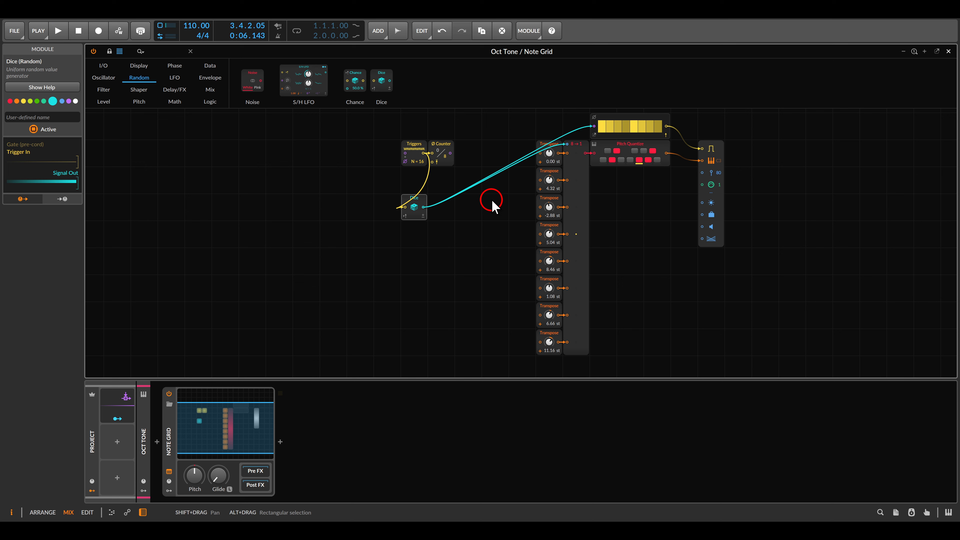
Add a Select In module fed by Counter and Dice outputs, routing its output to the merge select and Gates phase inputs
left_click(211, 90)
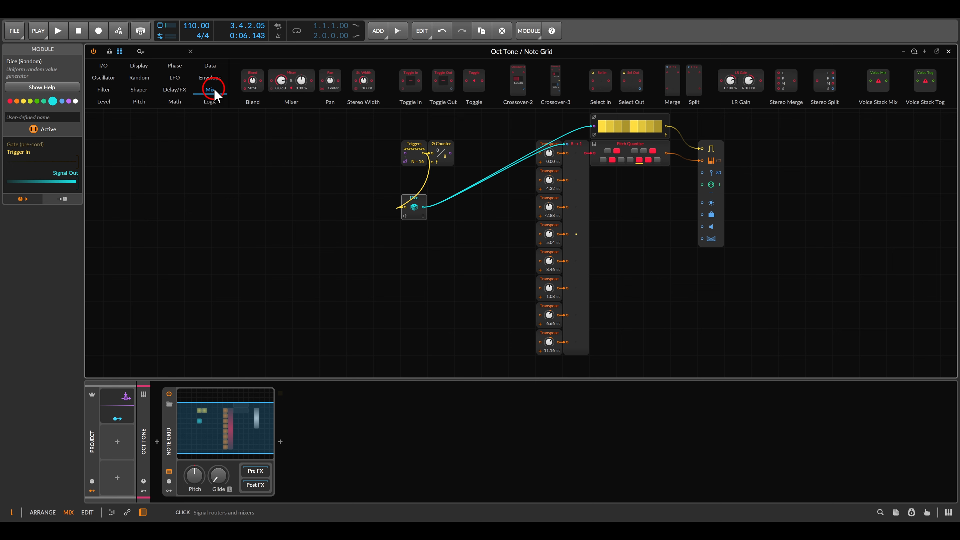
left_click_drag(595, 80, 456, 199)
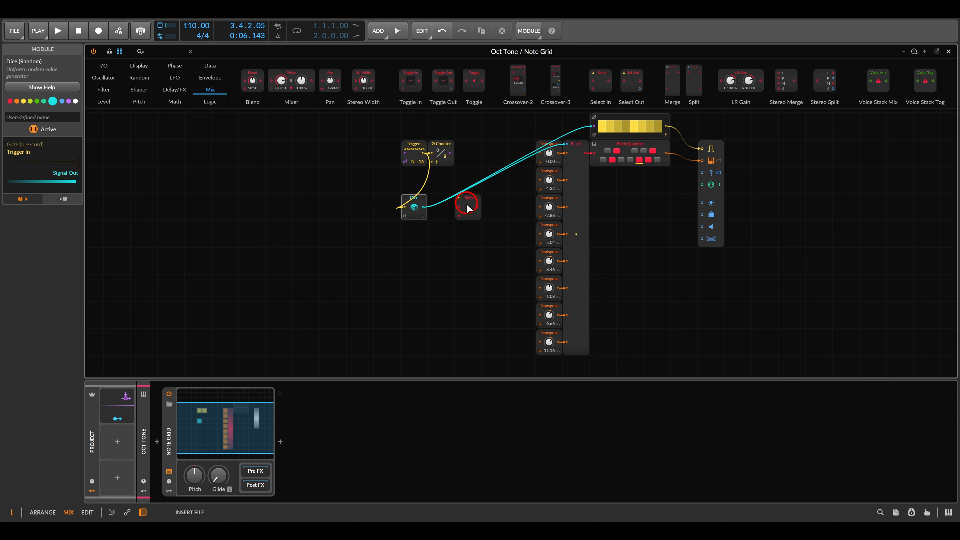
left_click_drag(500, 303, 488, 218)
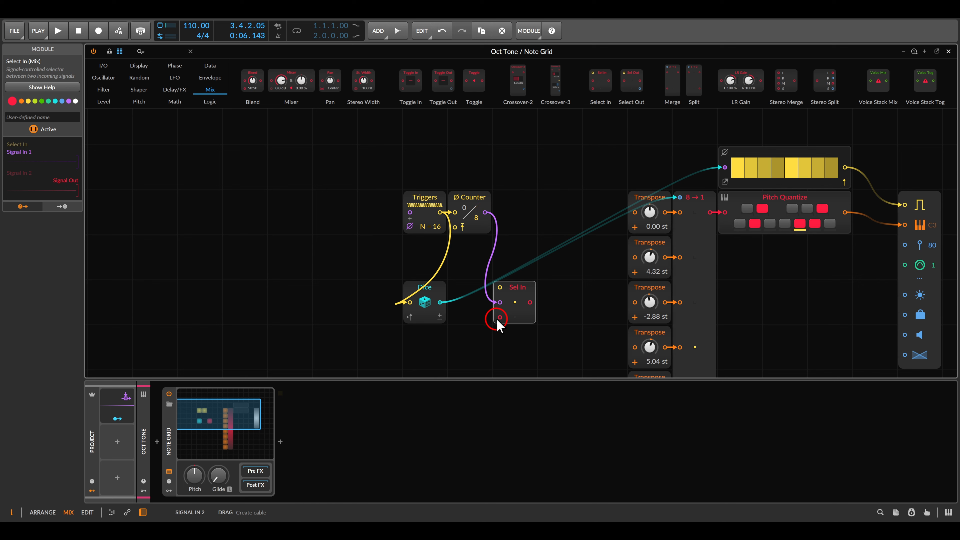
left_click_drag(499, 317, 440, 303)
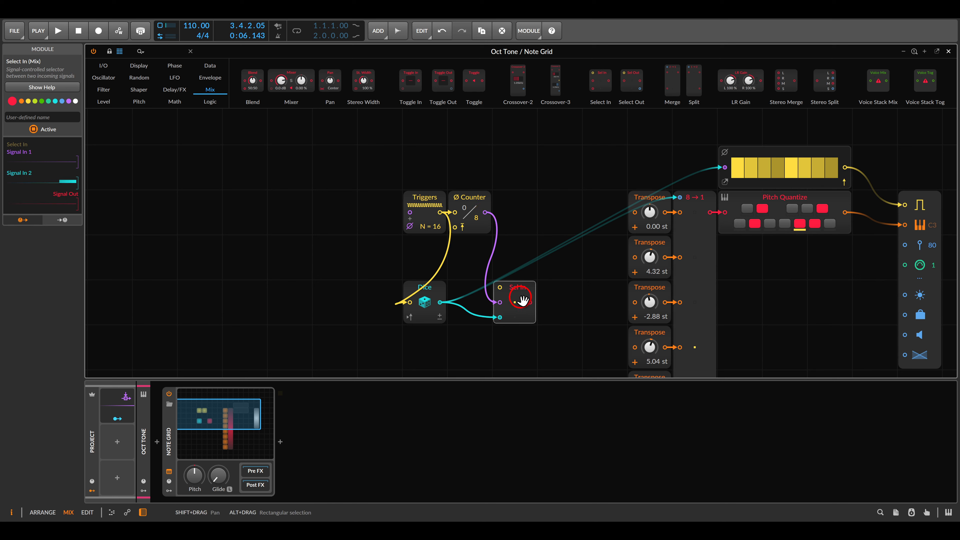
left_click_drag(531, 303, 679, 197)
left_click_drag(531, 302, 724, 167)
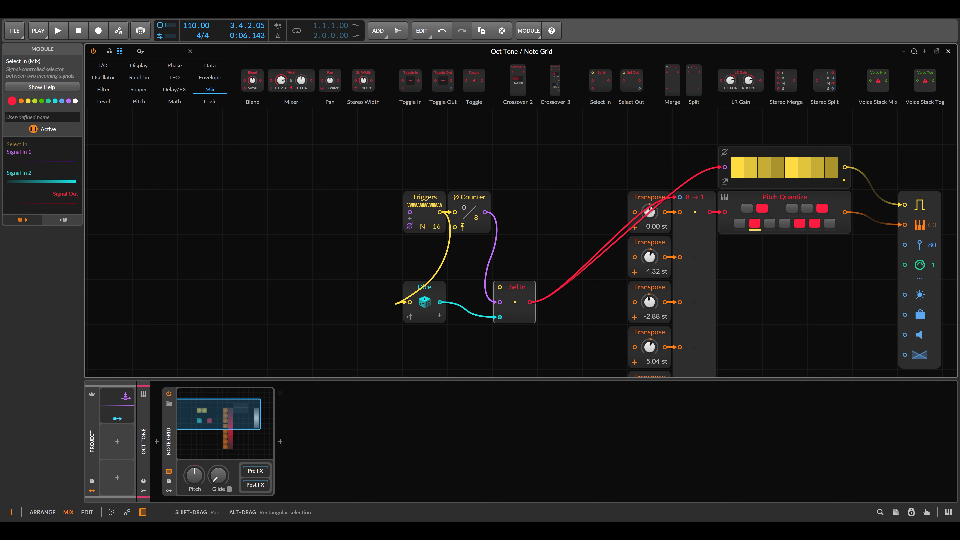
Add a Button module, tidy the module layout, and connect the Button output to the Select In's select input
left_click(215, 101)
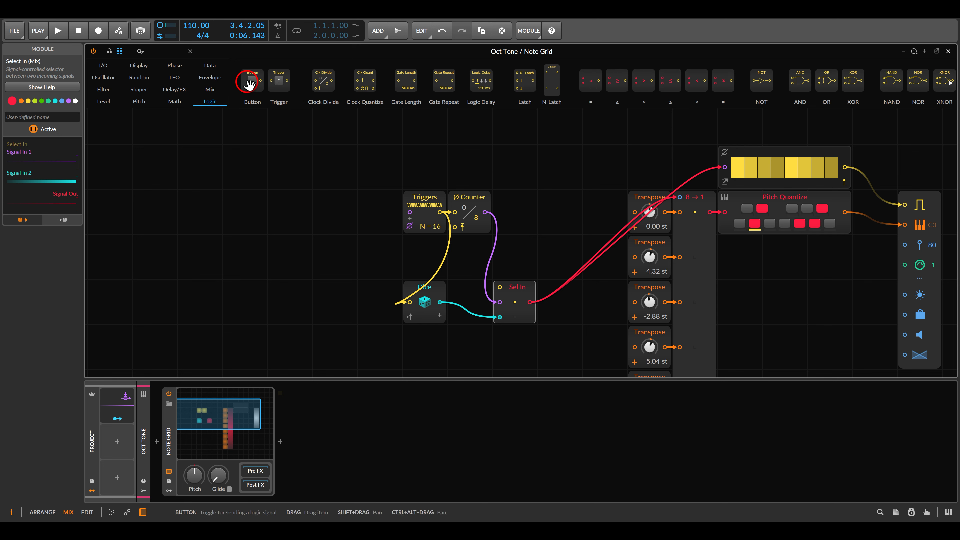
left_click_drag(248, 82, 451, 253)
left_click_drag(434, 286, 436, 258)
left_click_drag(457, 251, 451, 293)
left_click_drag(514, 290, 513, 264)
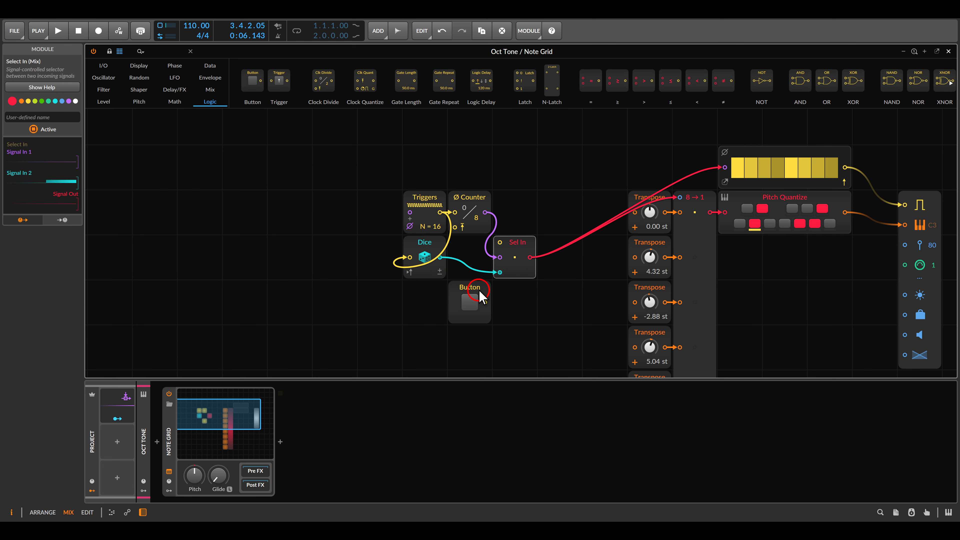
left_click_drag(482, 296, 496, 243)
Play the sequence while toggling the Button on and off to switch between counter and random steps
key("space")
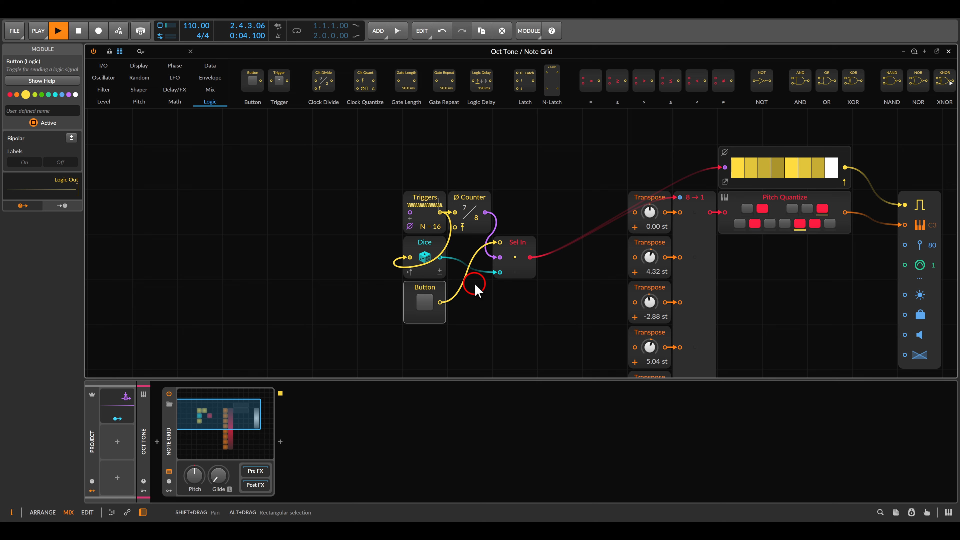
left_click(424, 302)
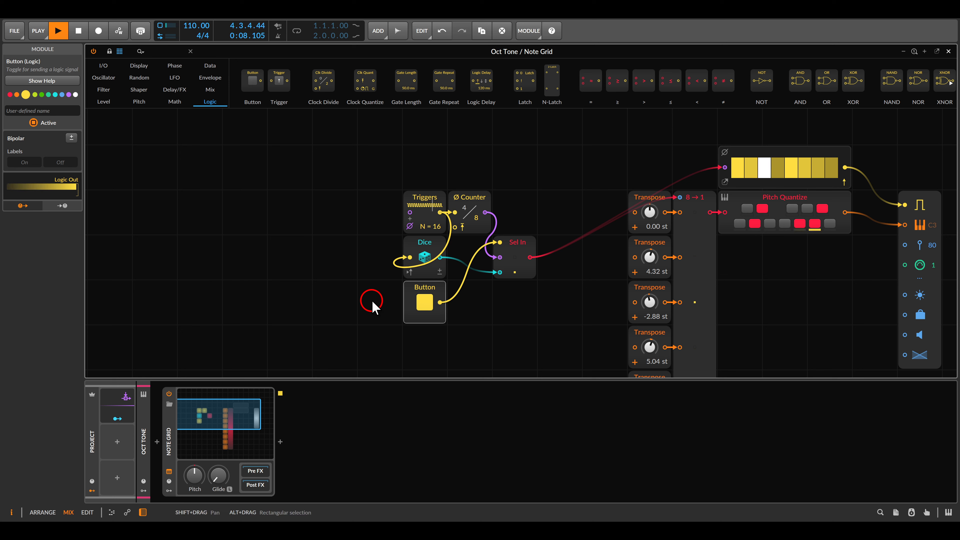
left_click(422, 303)
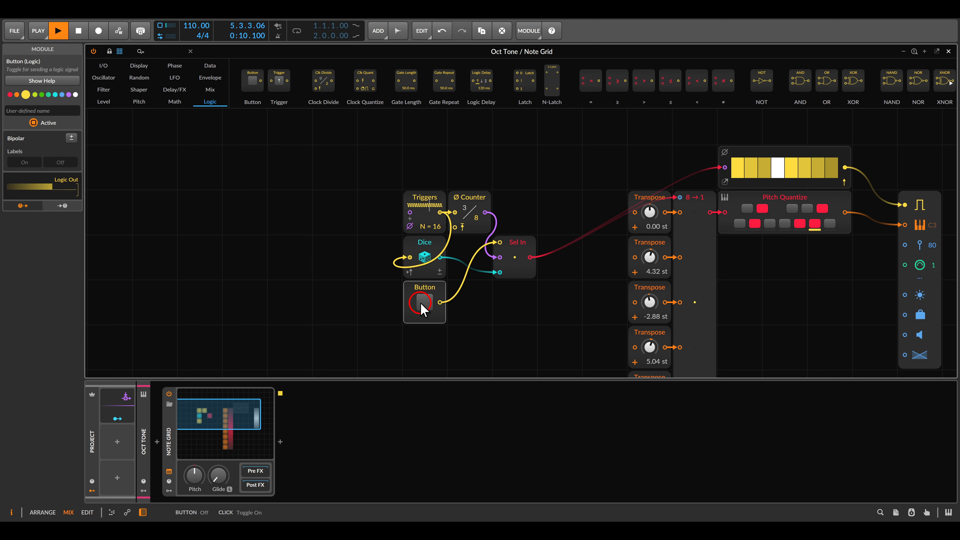
left_click(423, 304)
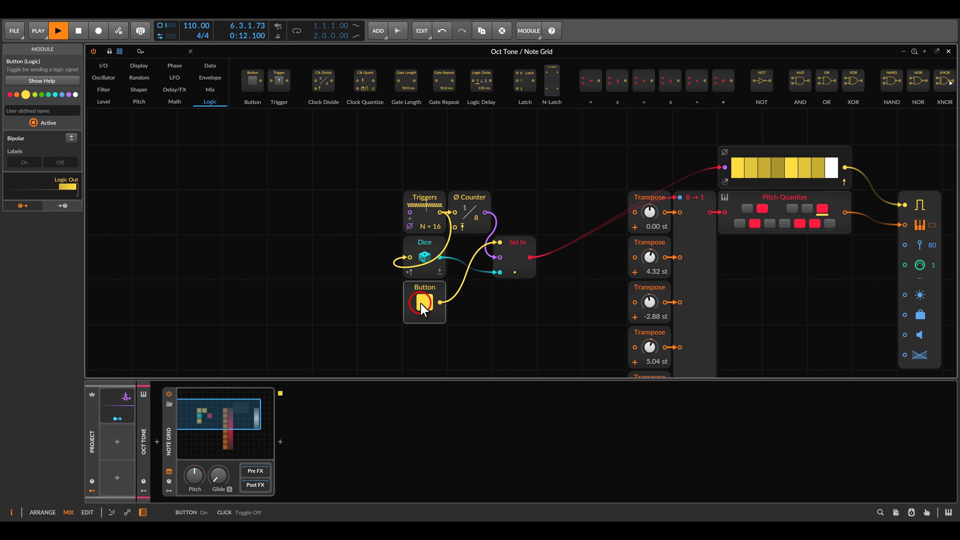
key("space")
left_click(422, 305)
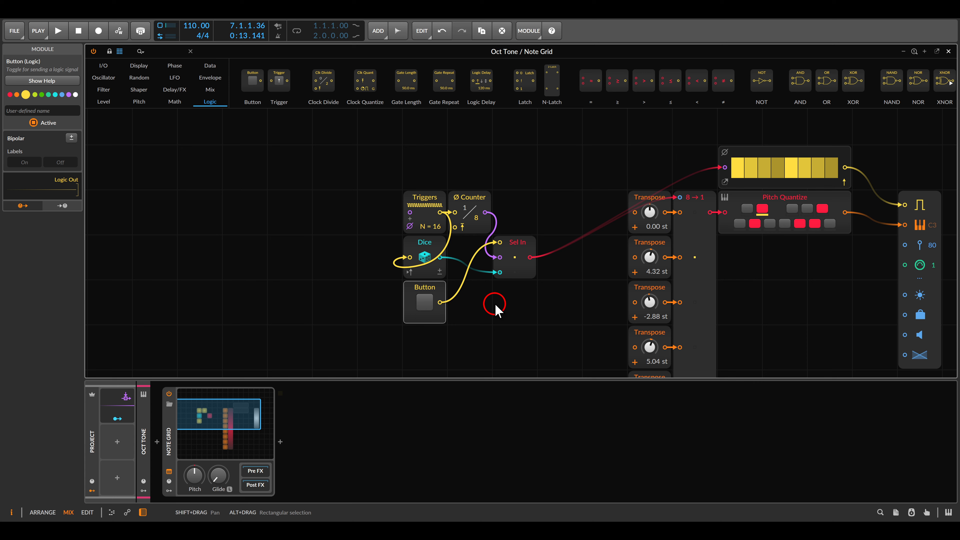
Move the Triggers module aside and insert a Clock Divide module between Triggers and Counter, then play it
left_click_drag(434, 204, 390, 204)
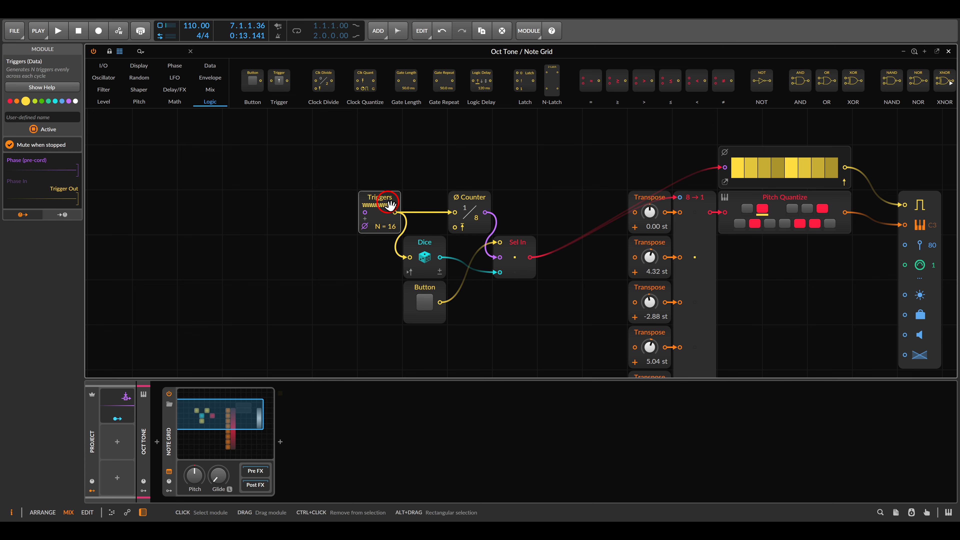
left_click_drag(327, 84, 431, 223)
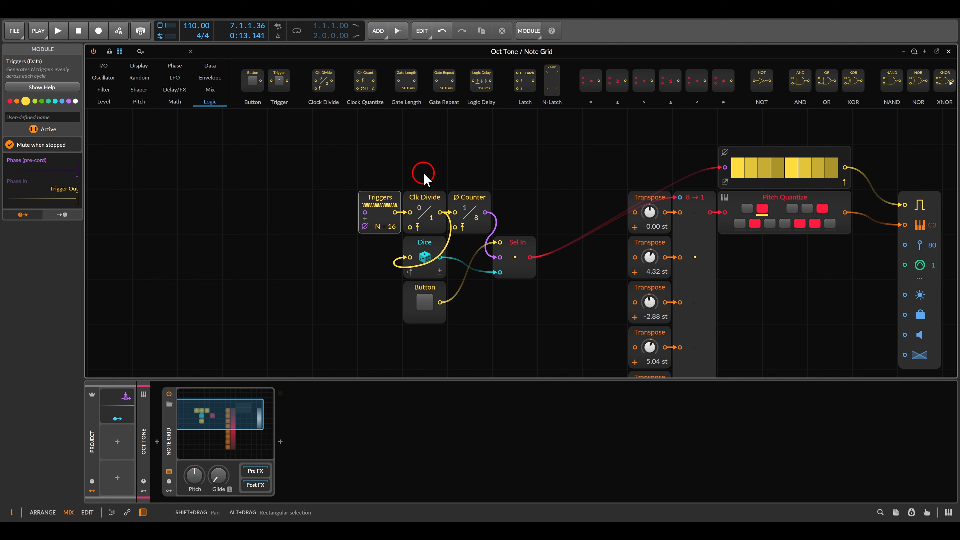
key("space")
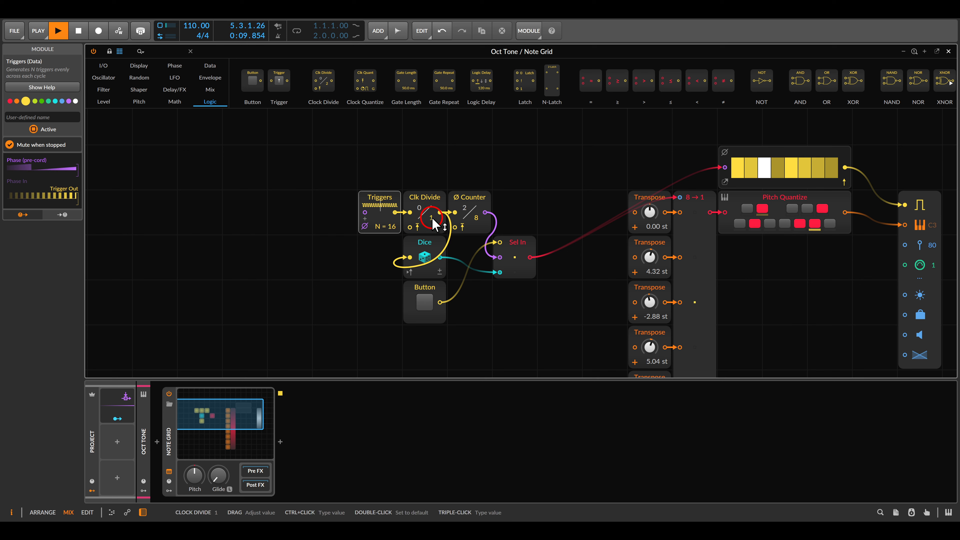
mouse_move(435, 223)
left_mouse_down()
mouse_move(434, 214)
mouse_move(435, 223)
left_mouse_up()
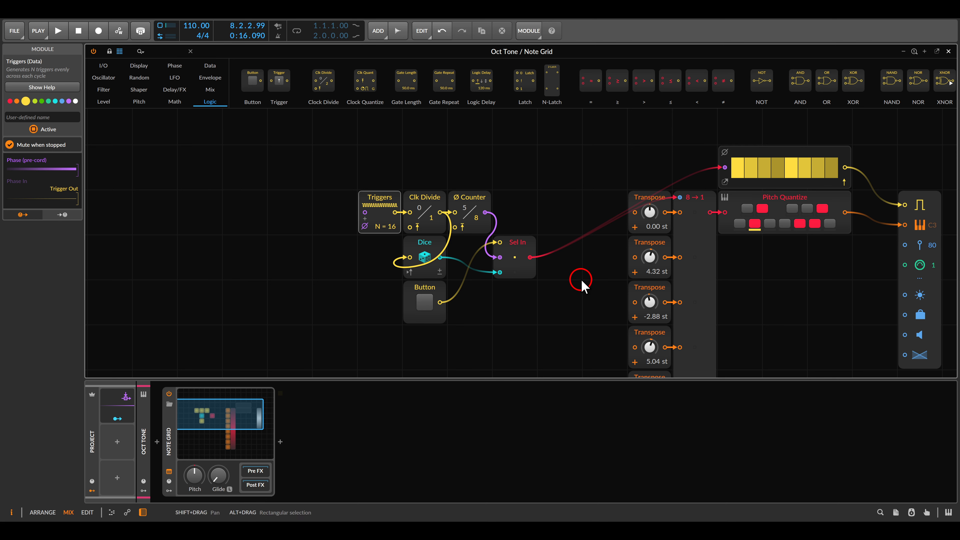
Add a Transport Playing module from the I/O category below the Triggers module
left_click(103, 67)
scroll(593, 84, "down", 2)
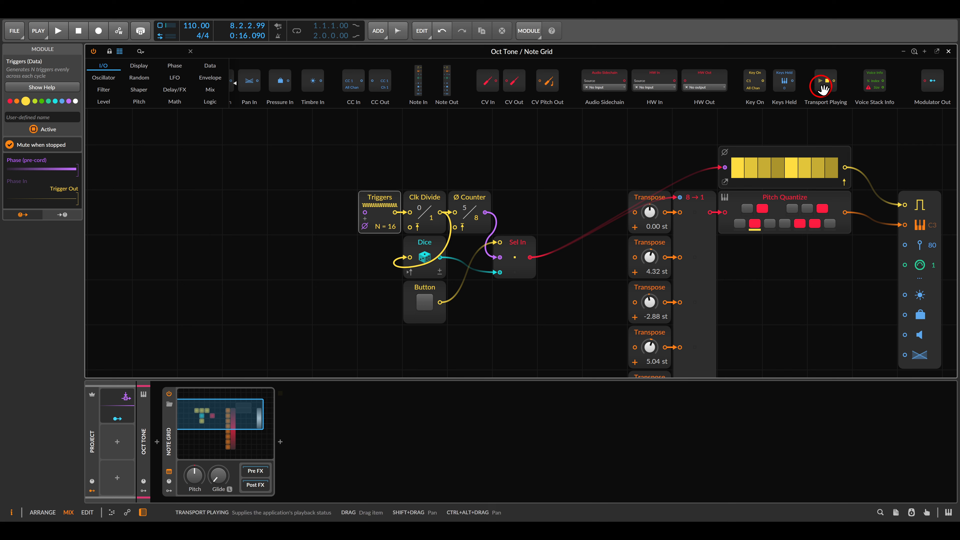
left_click_drag(820, 82, 395, 257)
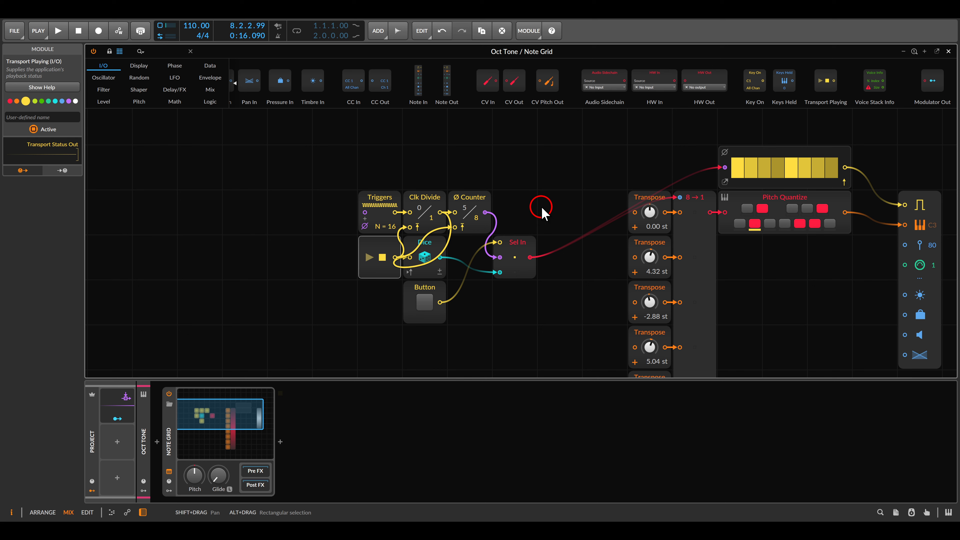
Add a Steps module above Triggers, turn off its device phase, and feed Sel In's output into its phase input
left_click(209, 65)
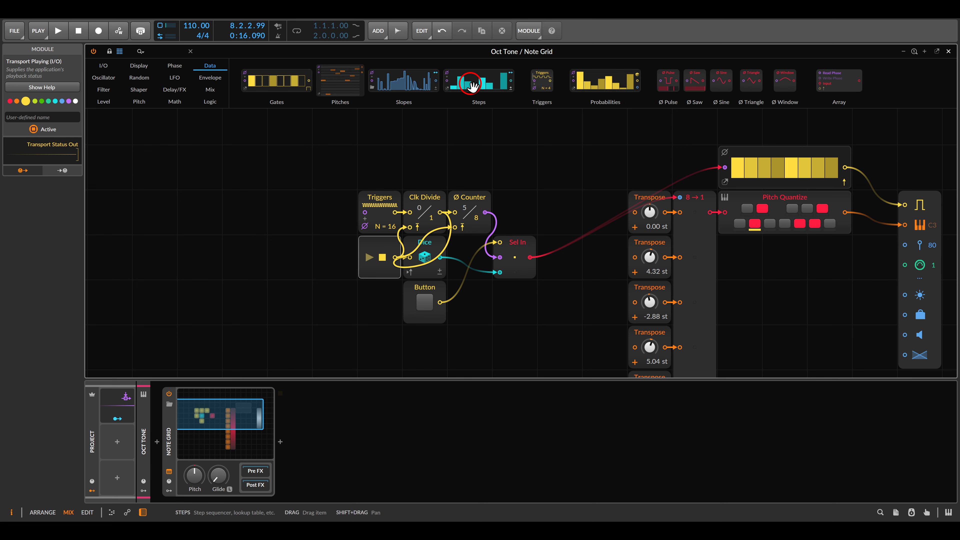
left_click_drag(470, 85, 385, 160)
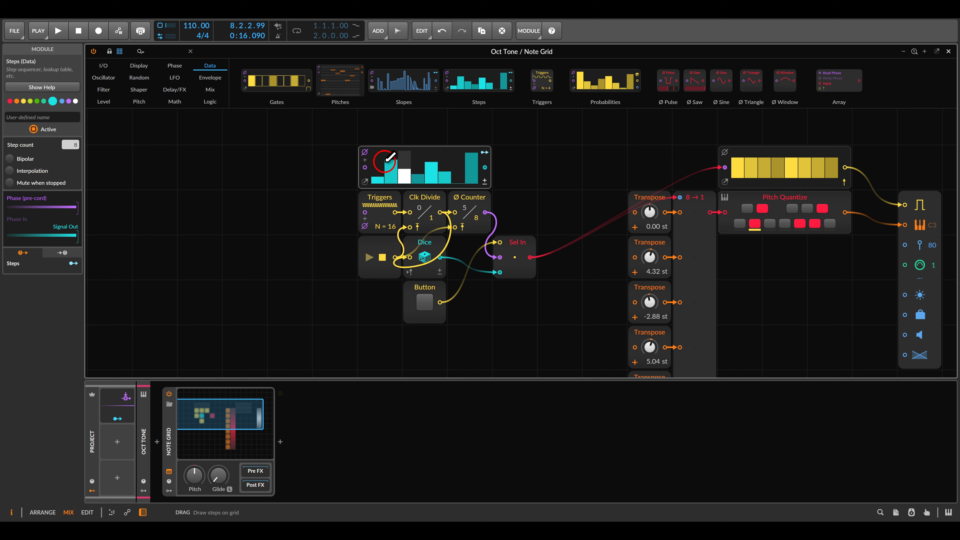
left_click(365, 152)
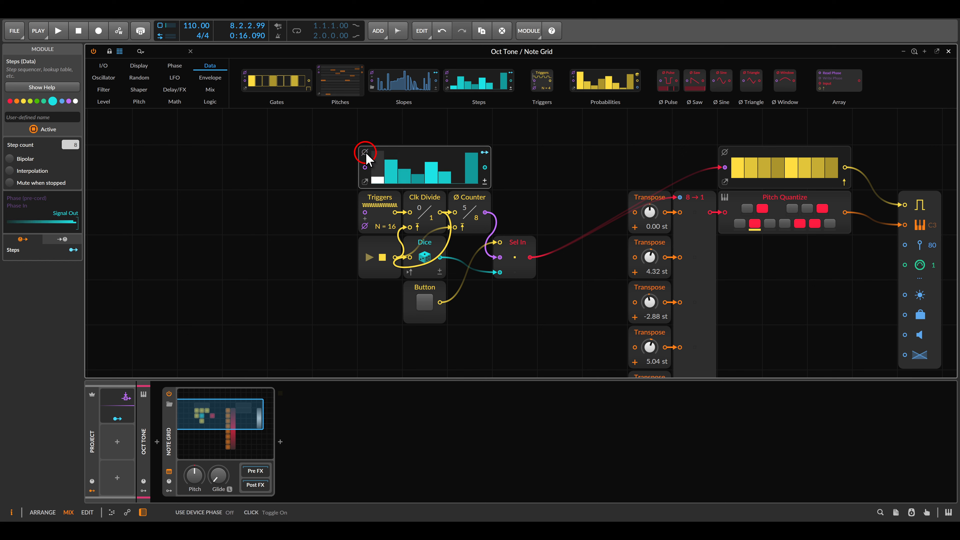
left_click_drag(365, 167, 530, 257)
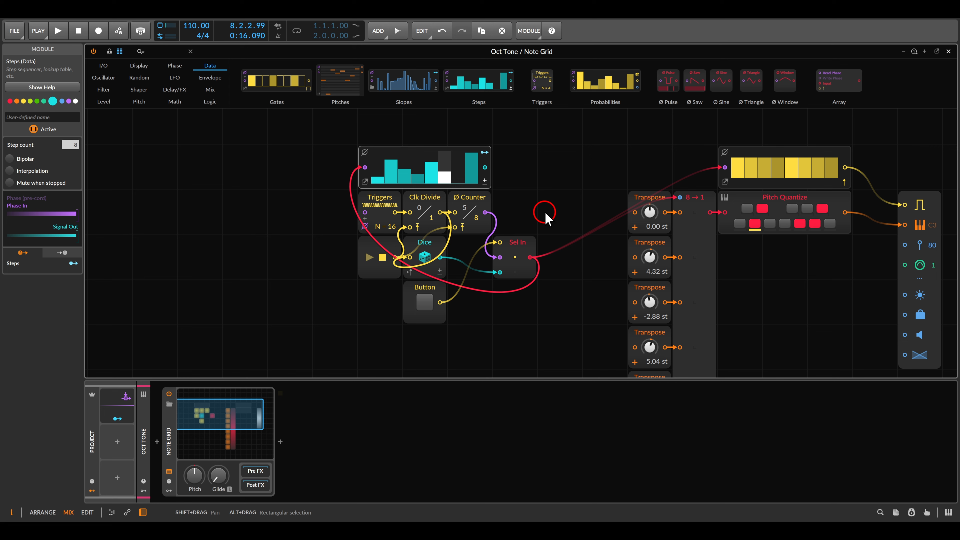
Map the Steps module to the Clock Divide amount and set the modulation depth to 7.000
left_click(485, 153)
left_click(430, 216)
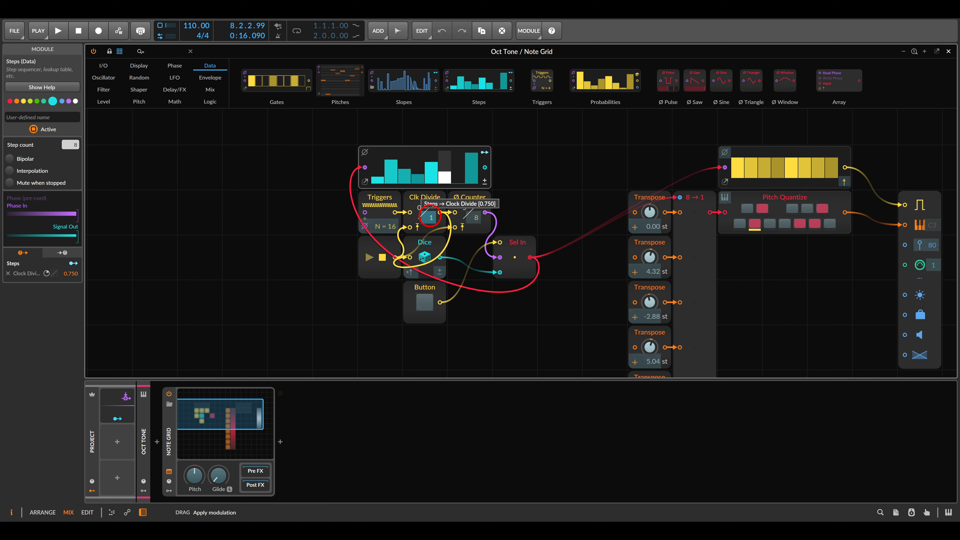
left_click(484, 153)
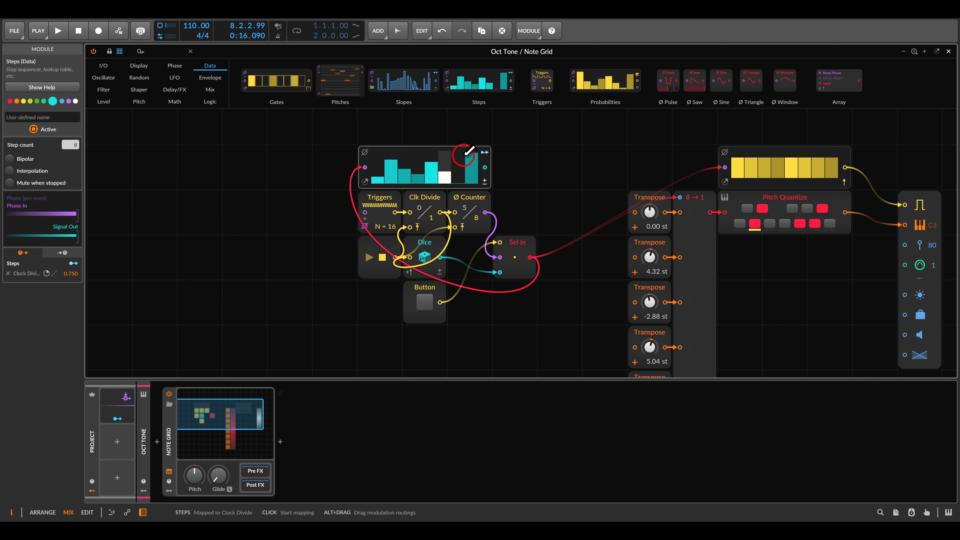
left_click(184, 239)
left_click(70, 277)
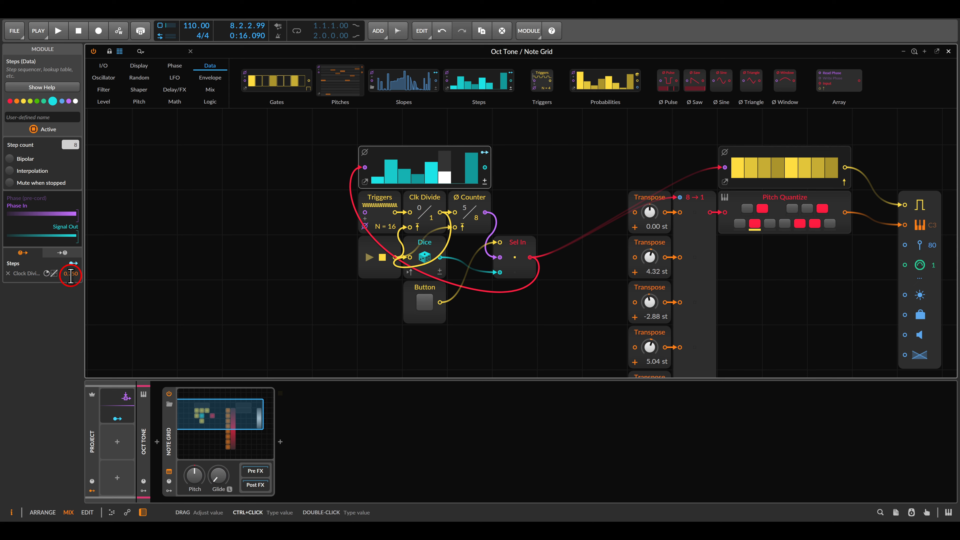
double_click(70, 276)
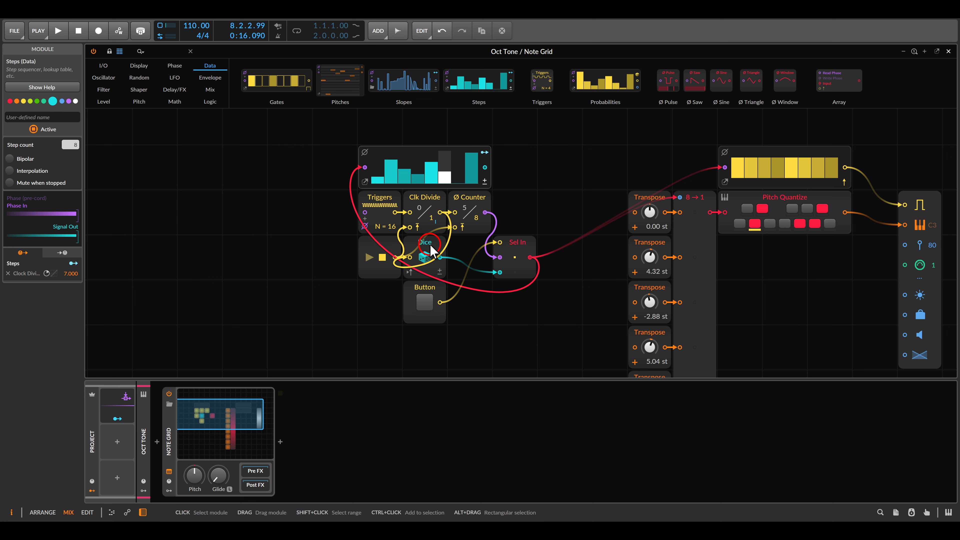
Clear and redraw the Steps pattern with a few low and high values while playing the sequence
mouse_move(451, 182)
left_mouse_down()
mouse_move(409, 188)
mouse_move(469, 183)
left_mouse_up()
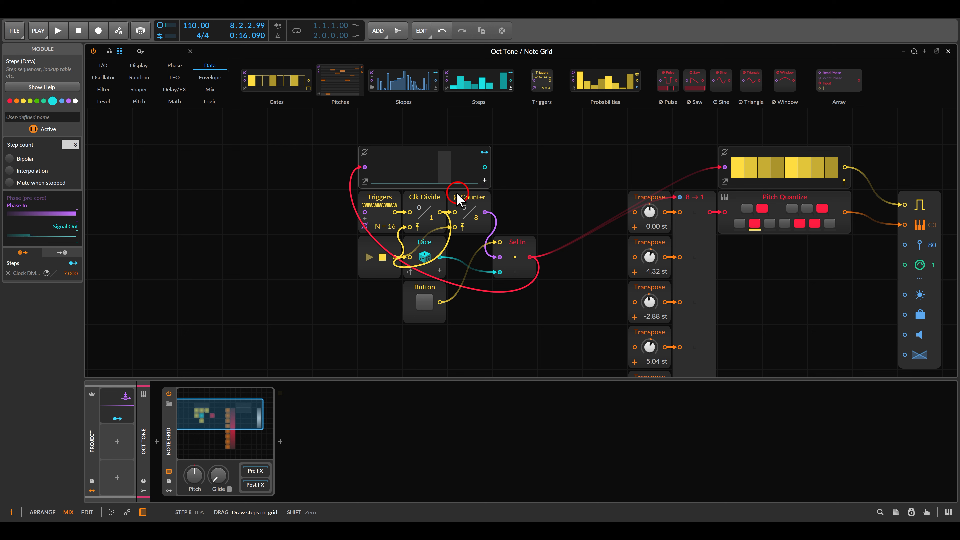
key("space")
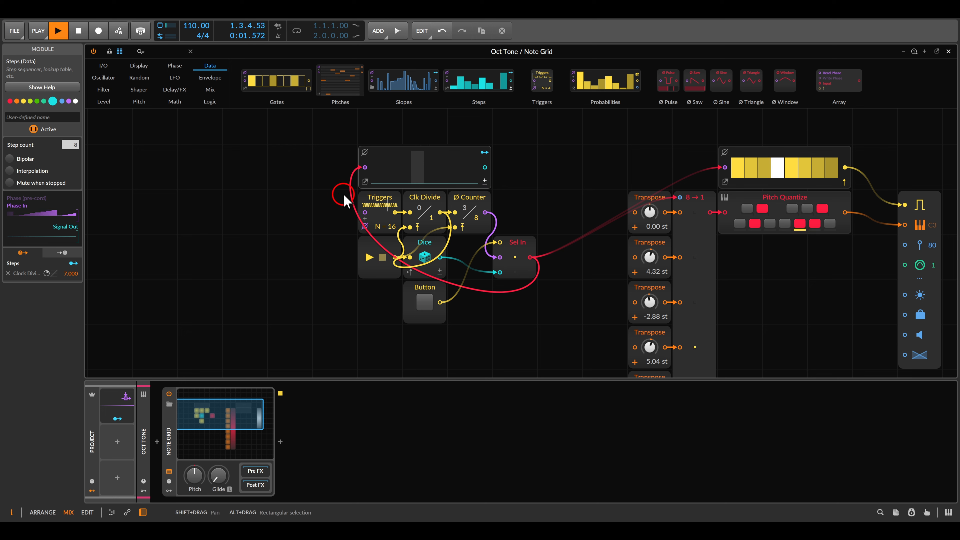
left_click_drag(393, 170, 423, 171)
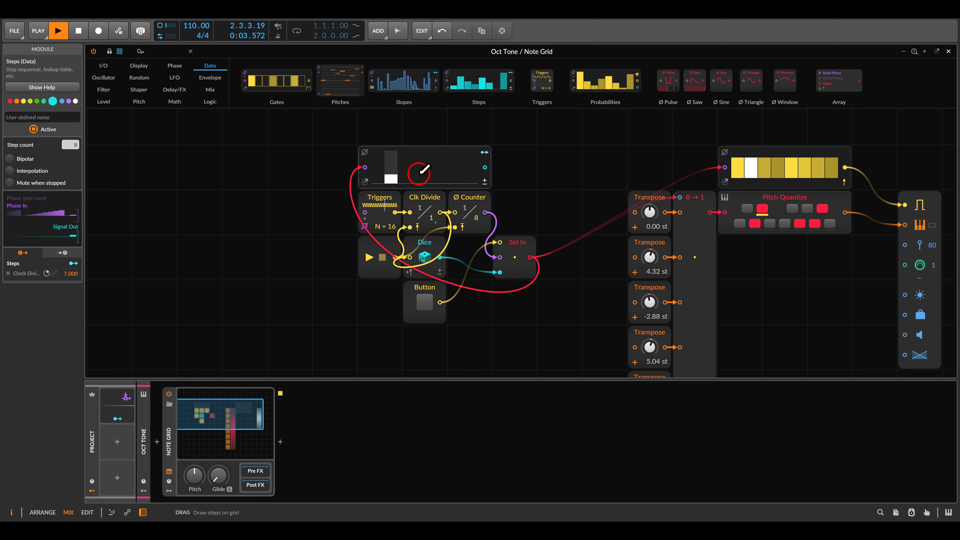
left_click(430, 168)
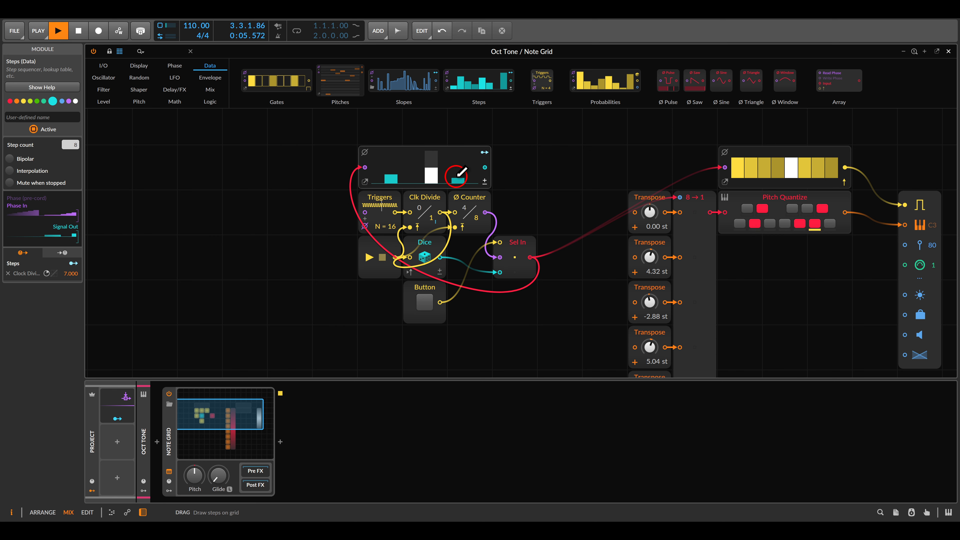
left_click(452, 178)
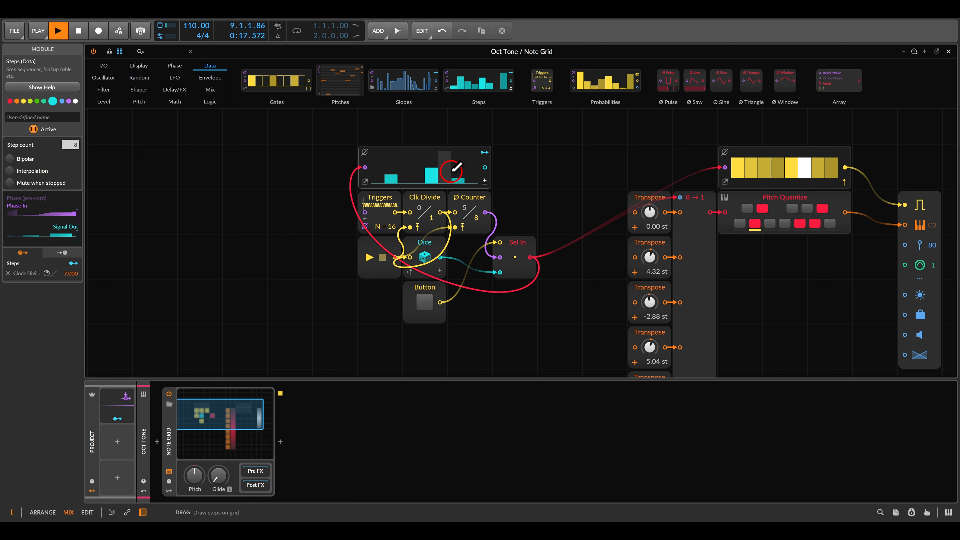
key("space")
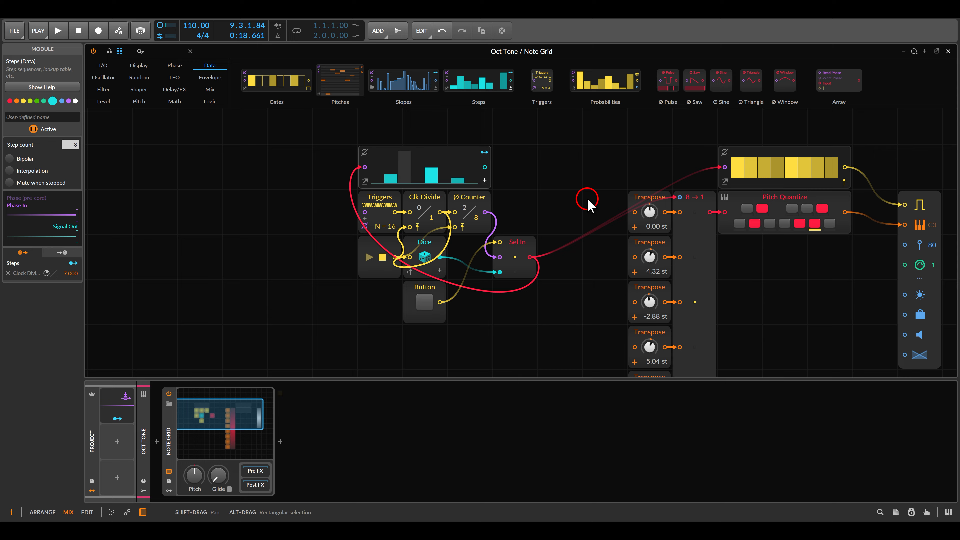
Insert a Gate Length module between the gate sequencer and the voice's gate input
left_click_drag(610, 180, 423, 182)
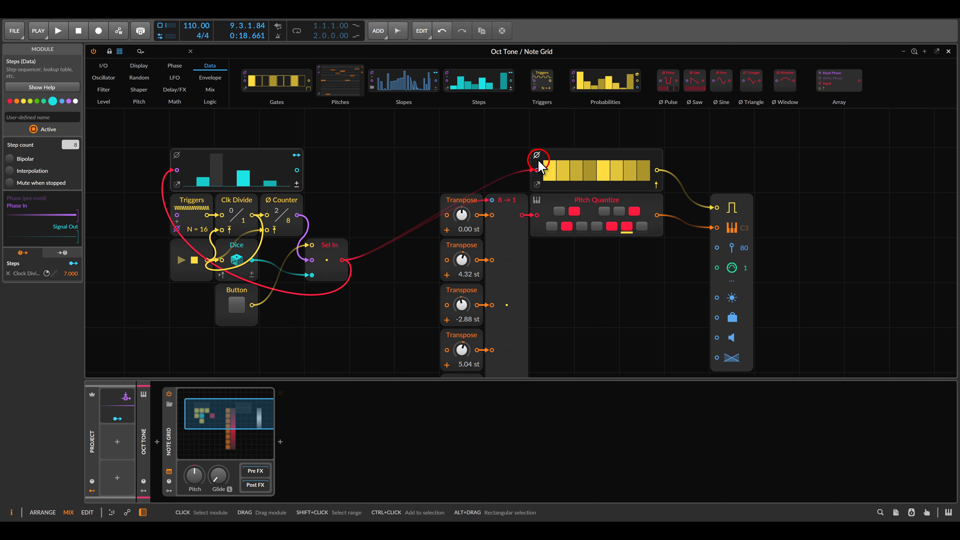
left_click(212, 102)
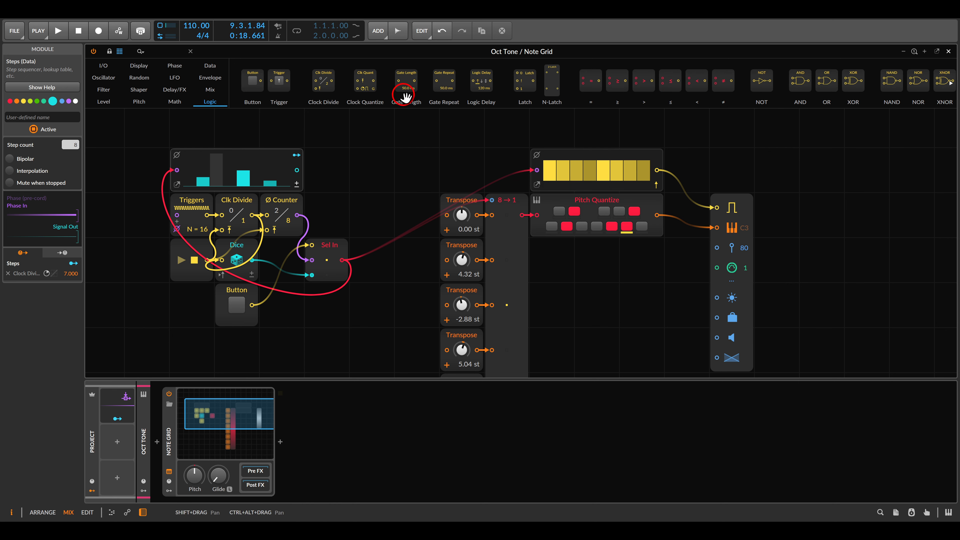
left_click_drag(406, 91, 648, 158)
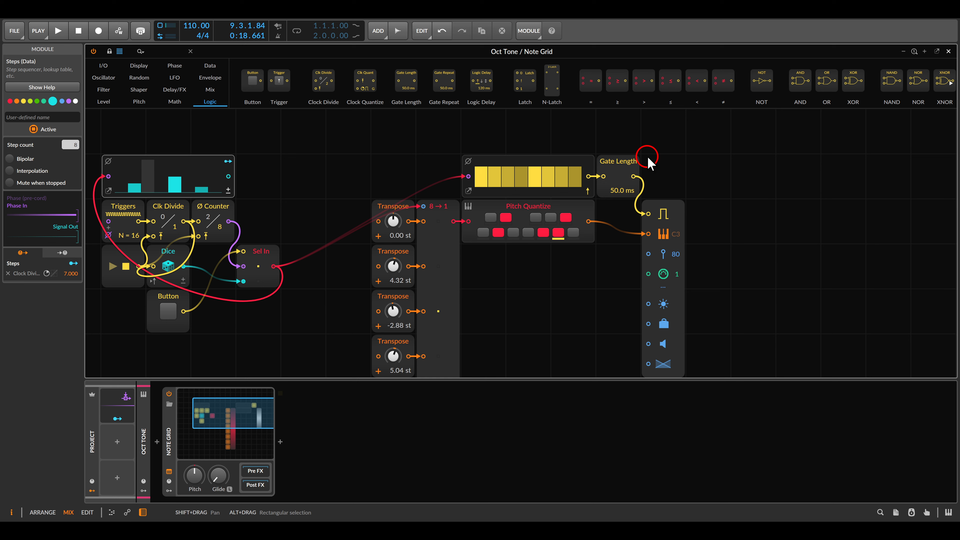
Add an OR module fed by Gate Length and the Triggers output, and route its output to the voice's gate input
left_click_drag(827, 81, 718, 157)
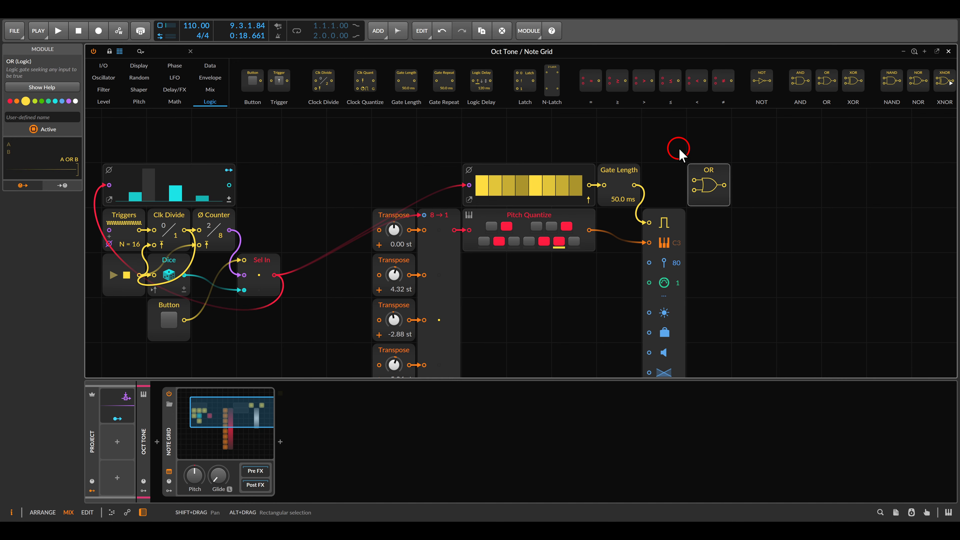
double_click(633, 186)
mouse_move(633, 188)
left_mouse_down()
mouse_move(716, 170)
mouse_move(215, 214)
mouse_move(190, 230)
left_mouse_up()
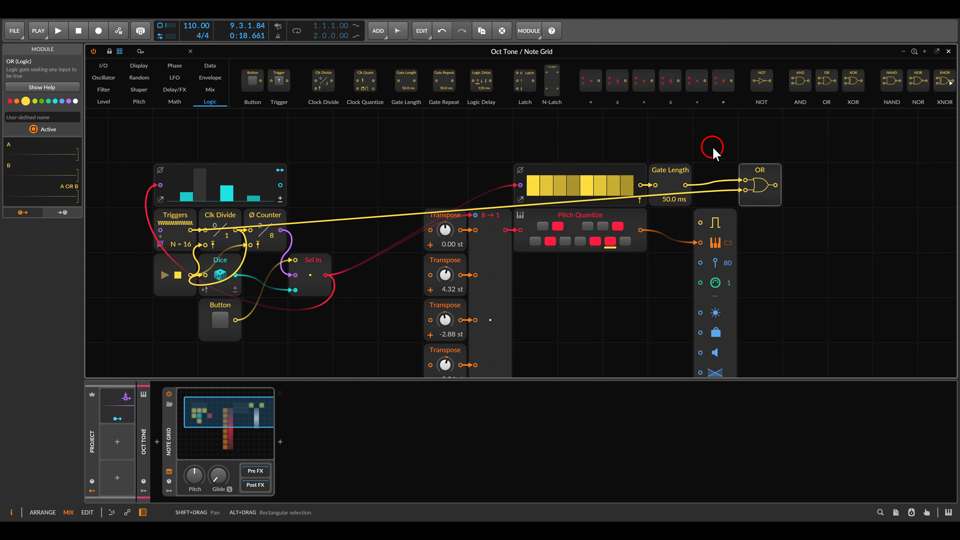
left_click_drag(701, 223, 777, 186)
left_click(808, 178)
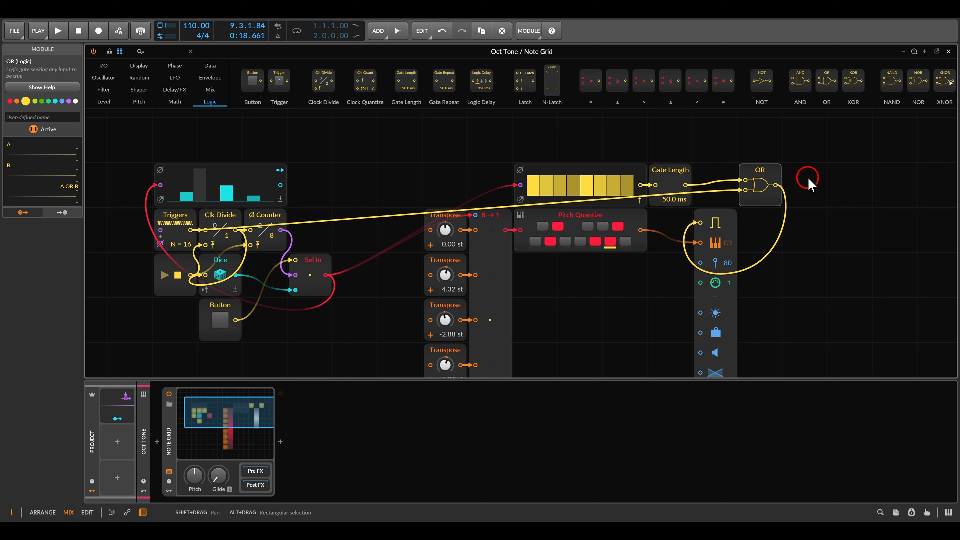
Redraw the first step values in the Steps module
left_click(294, 201)
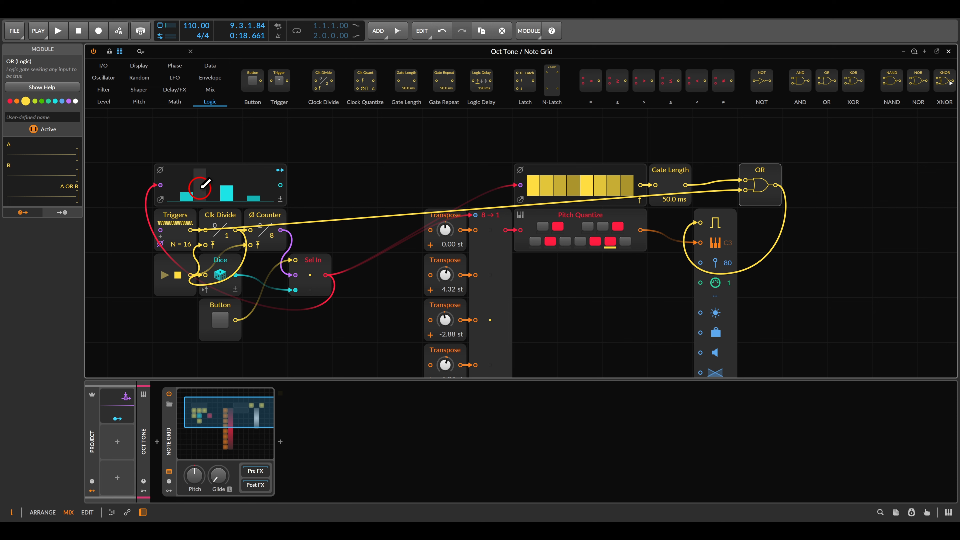
left_click_drag(169, 194, 209, 188)
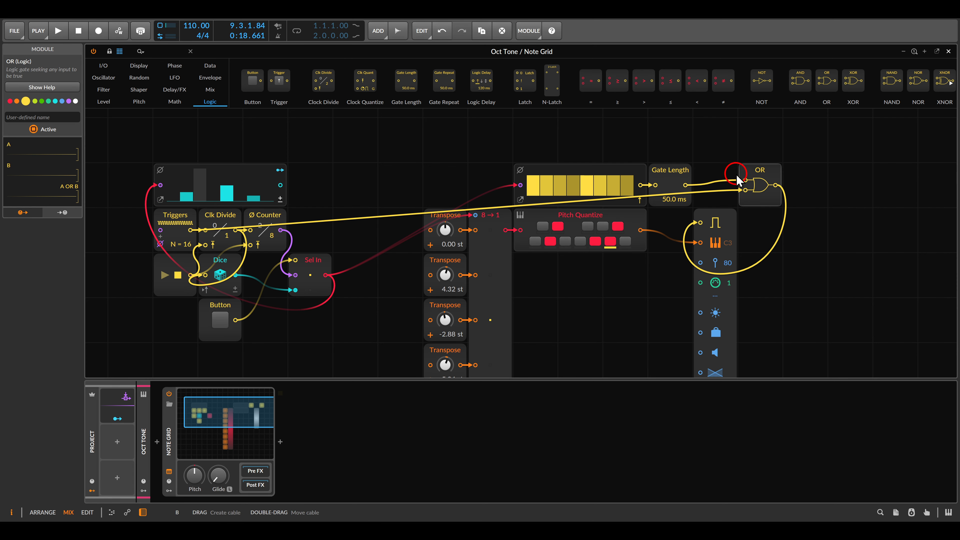
left_click_drag(730, 167, 757, 205)
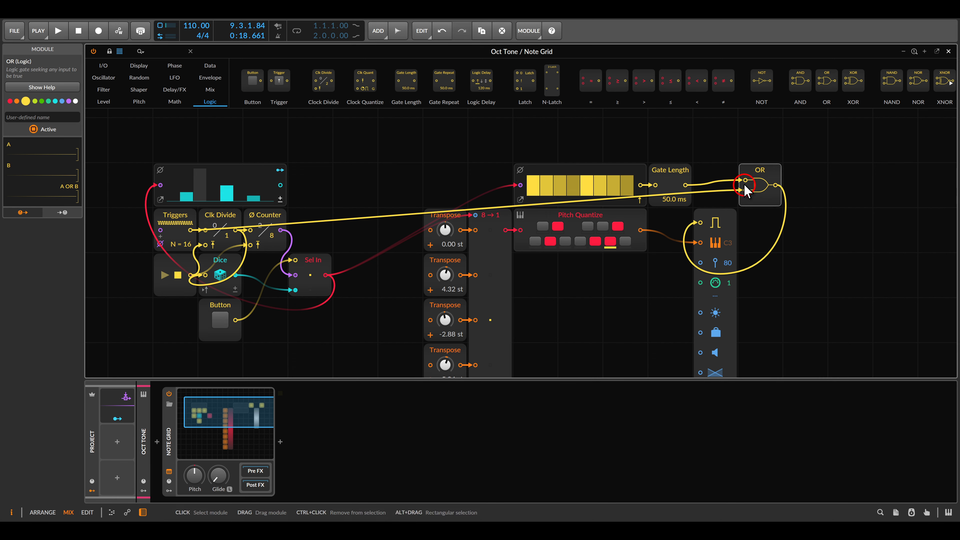
left_click(724, 172)
Play the patch while reconnecting the OR's second input to the Triggers output
key("space")
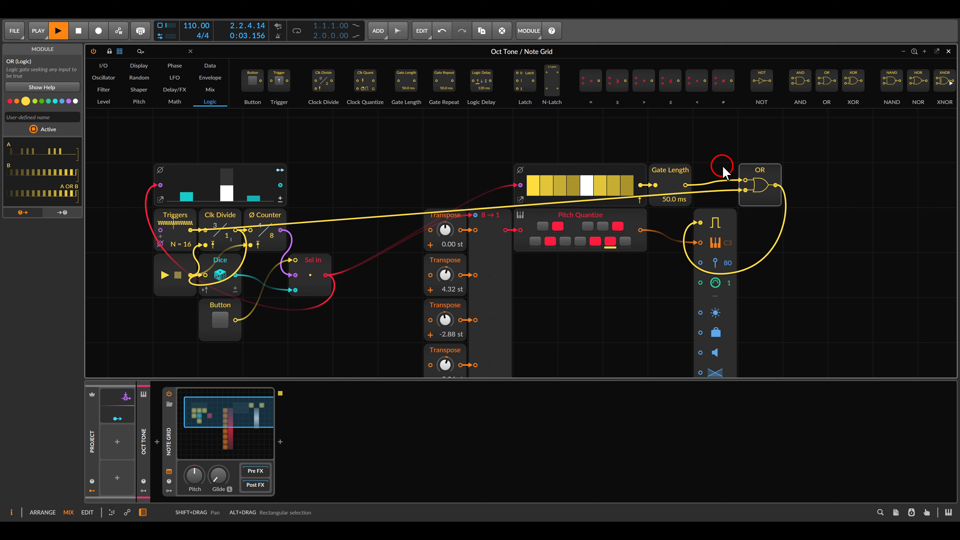
double_click(746, 191)
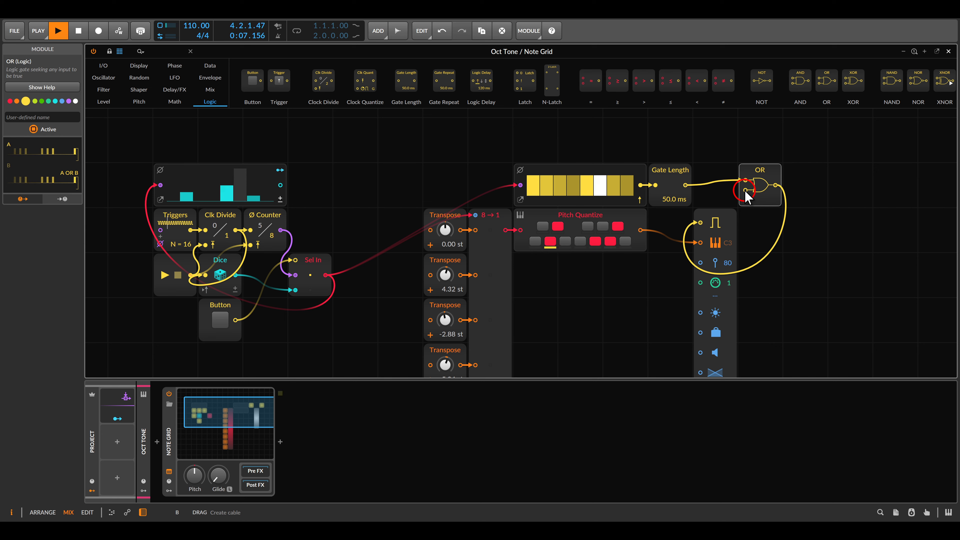
left_click_drag(745, 191, 191, 231)
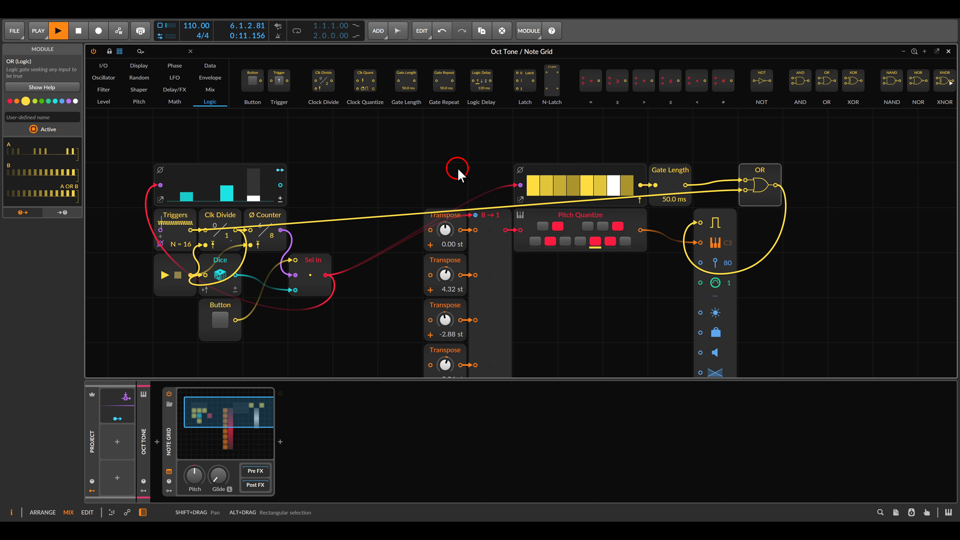
key("space")
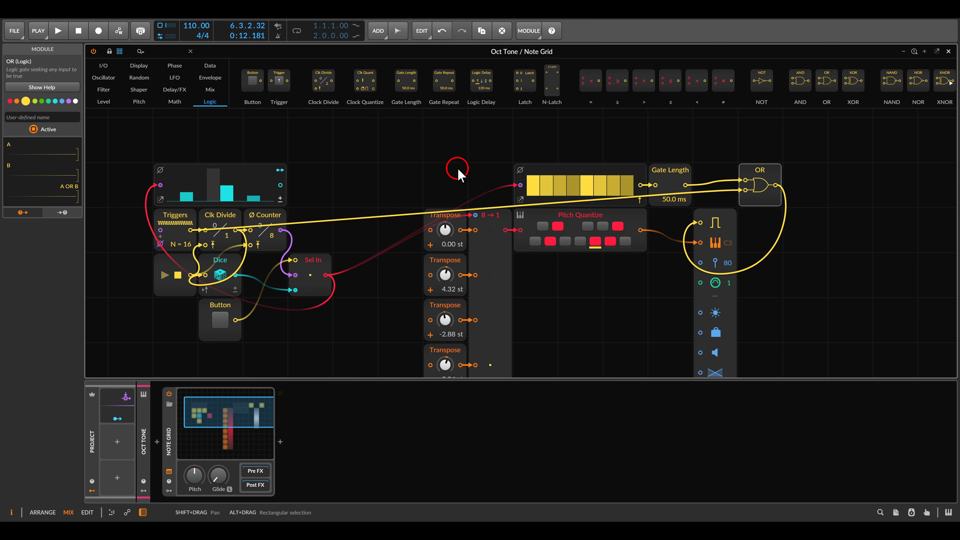
Insert a Multiply module between the Triggers cable and the OR's second input
scroll(458, 171, "up", 2)
left_click(174, 101)
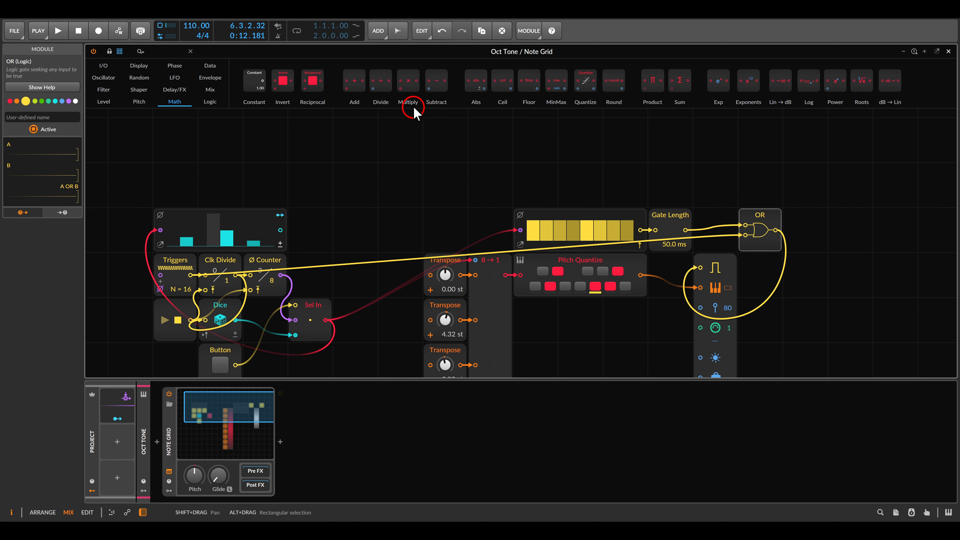
left_click_drag(414, 111, 635, 170)
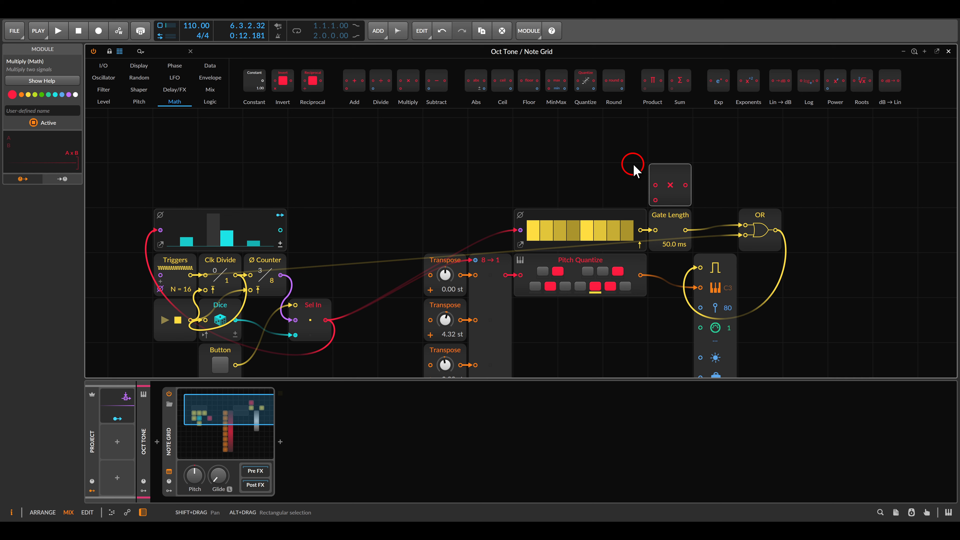
mouse_move(744, 235)
left_mouse_down()
mouse_move(726, 215)
mouse_move(660, 188)
mouse_move(745, 235)
left_mouse_up()
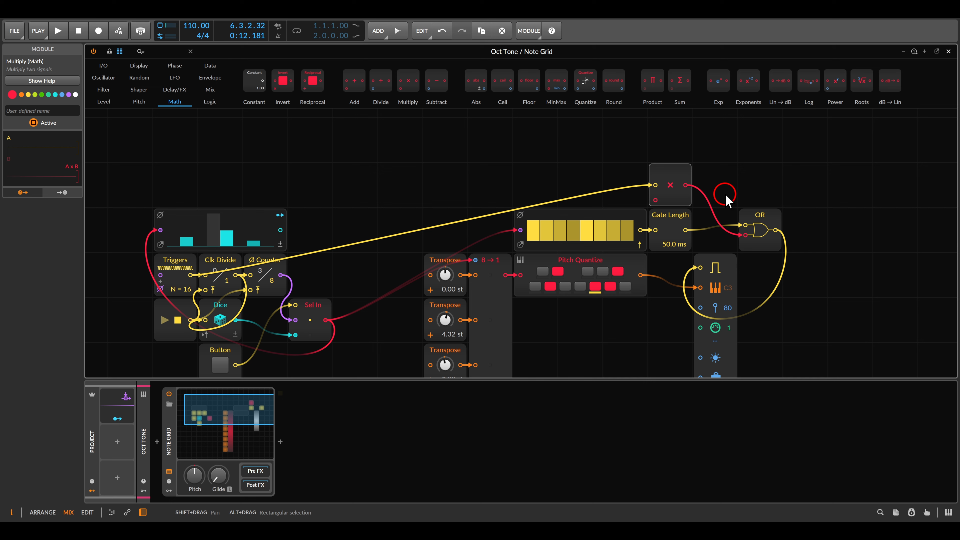
Add a Gates module feeding the Multiply, turn off its device phase, and connect Sel In's output to its phase input
left_click(210, 66)
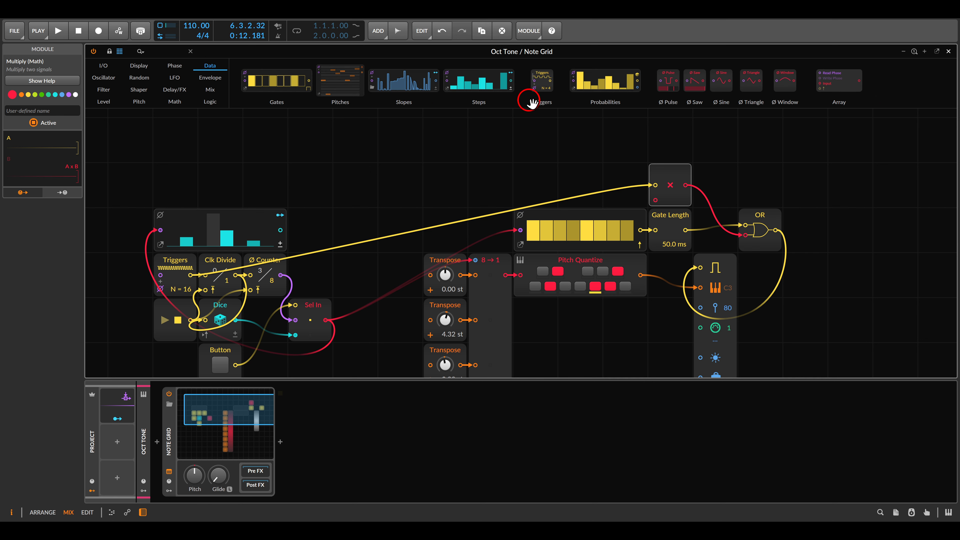
left_click_drag(276, 81, 541, 179)
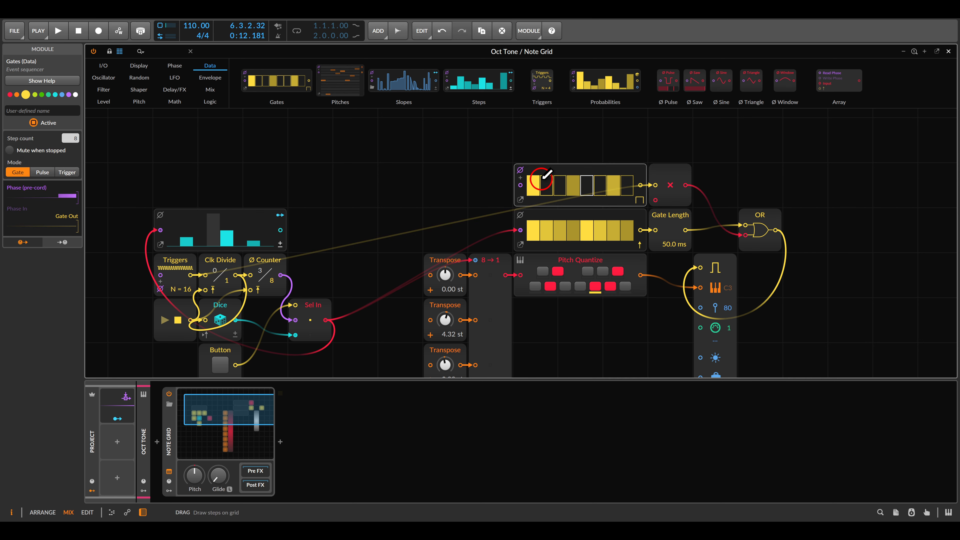
left_click(521, 170)
left_click_drag(520, 185, 325, 320)
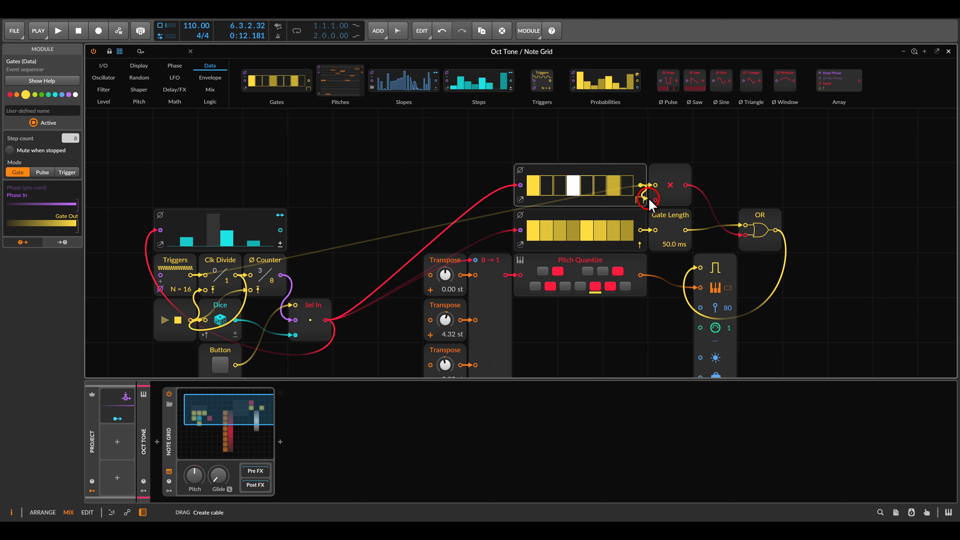
Draw the Gates pattern and play the patch
left_click_drag(649, 199, 534, 186)
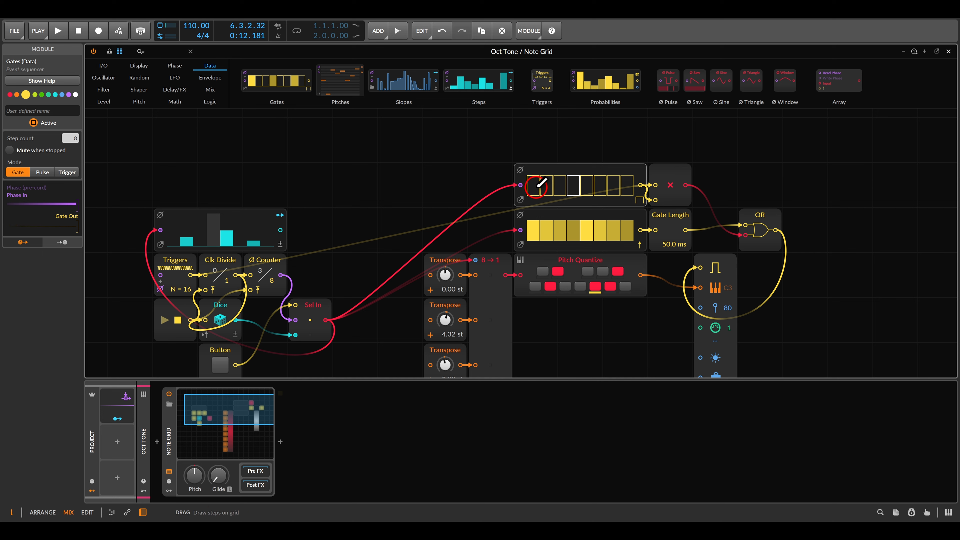
key("space")
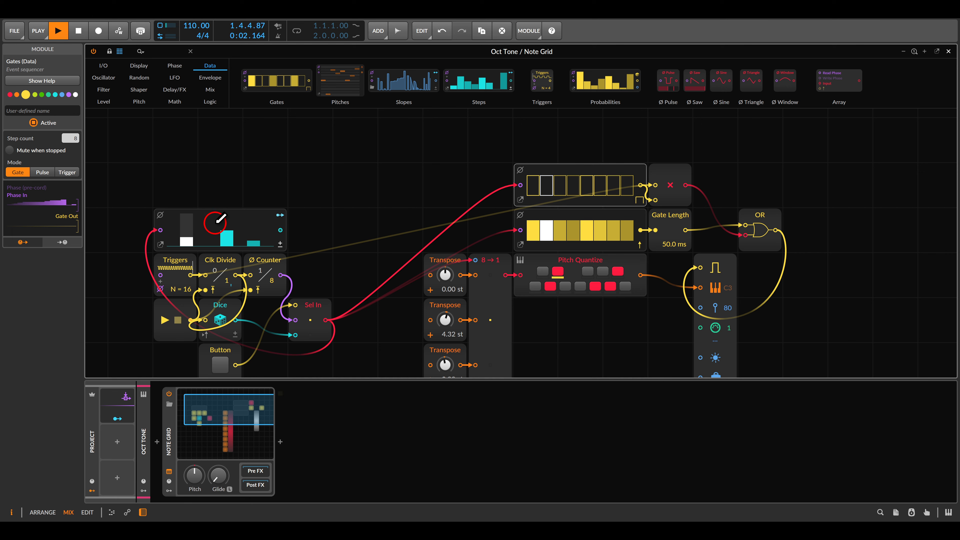
Redraw the Gates module's step pattern and stop playback
left_click_drag(206, 223, 245, 257)
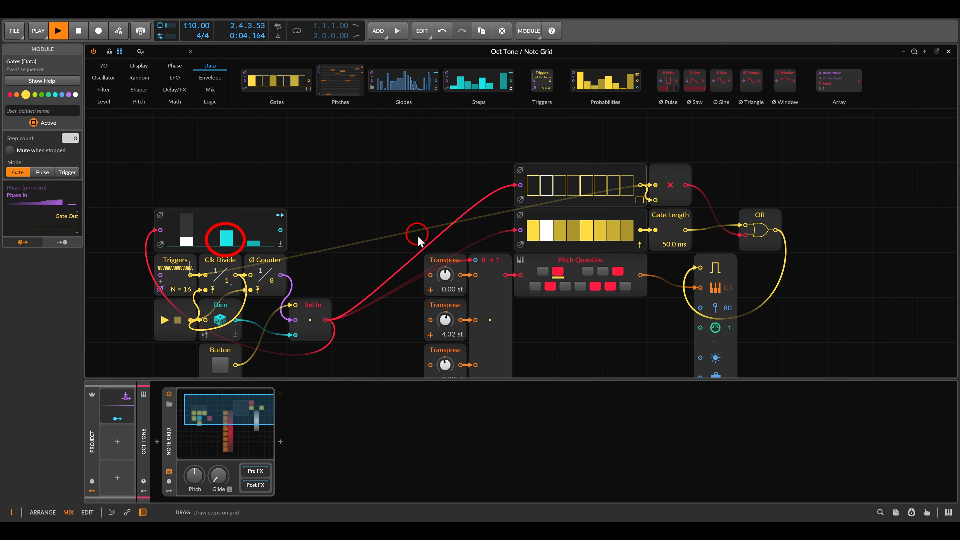
key("Escape")
left_click(587, 186)
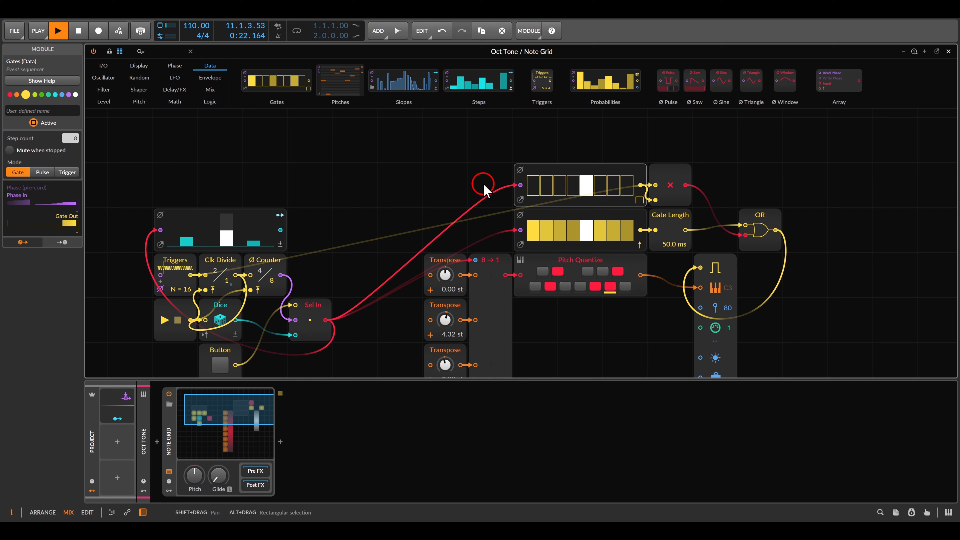
key("space")
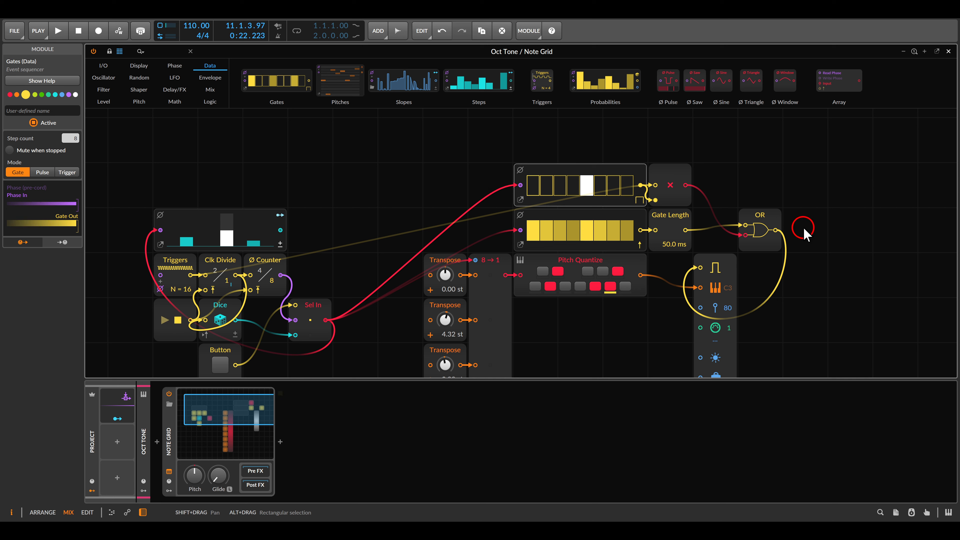
Add a Split module below the Voice, set it to 8 out ports with Nearest interpolation
scroll(818, 230, "down", 2)
scroll(817, 229, "down", 3)
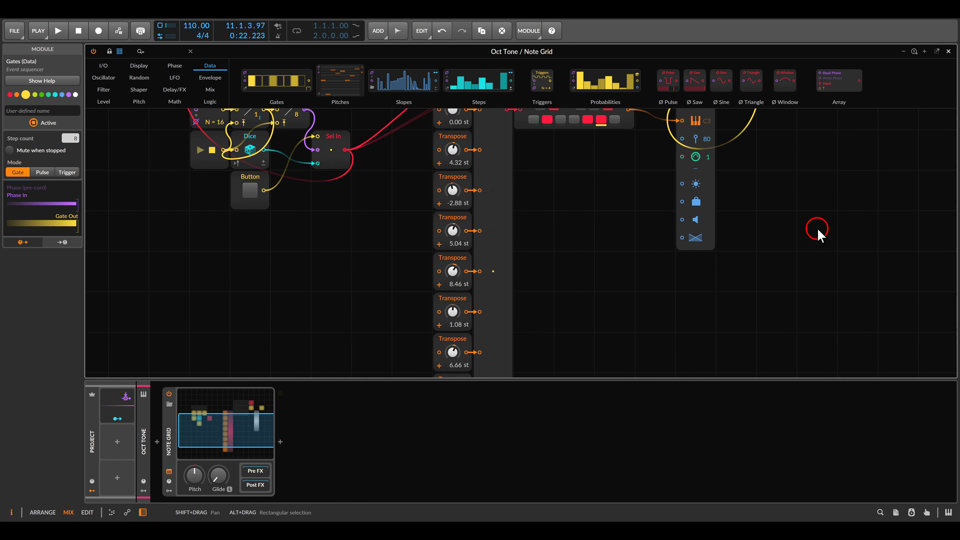
left_click_drag(818, 229, 797, 208)
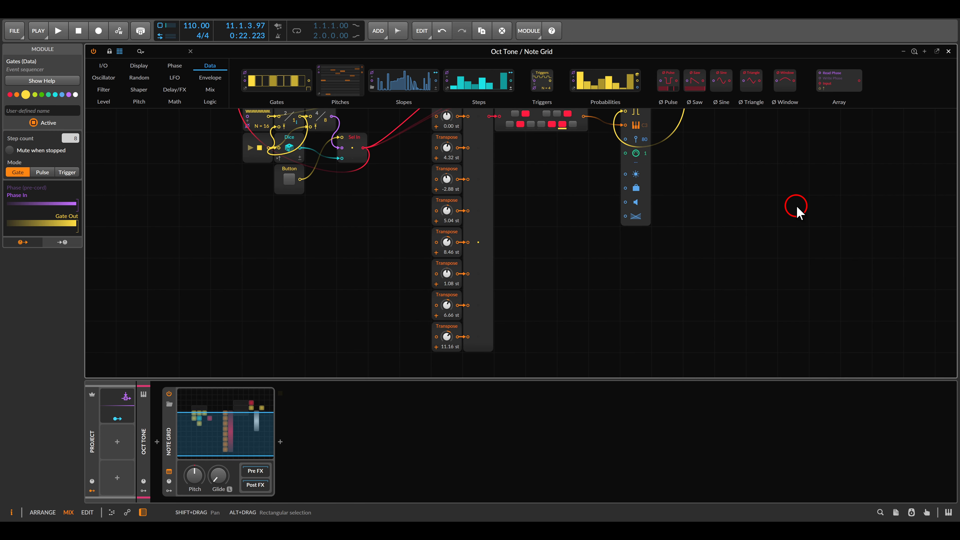
left_click(210, 89)
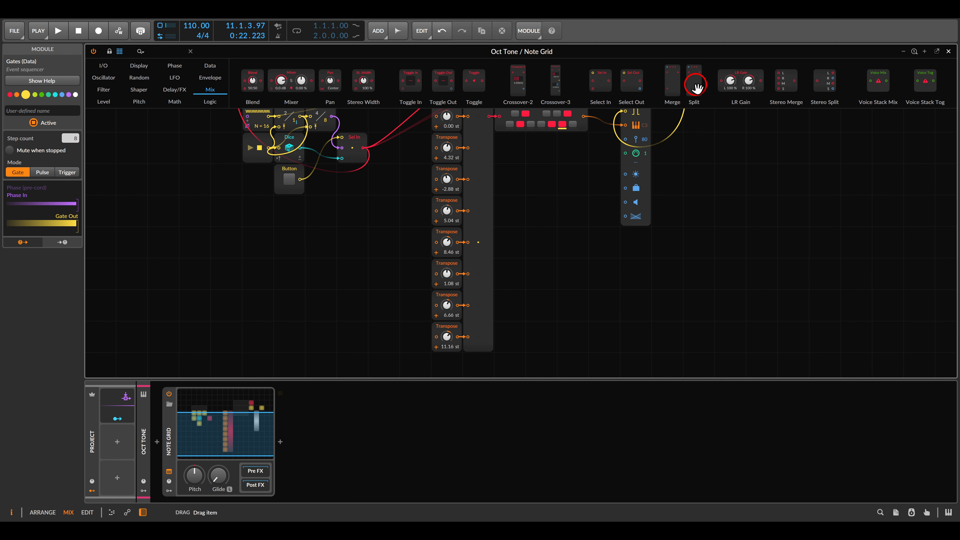
left_click_drag(695, 84, 572, 199)
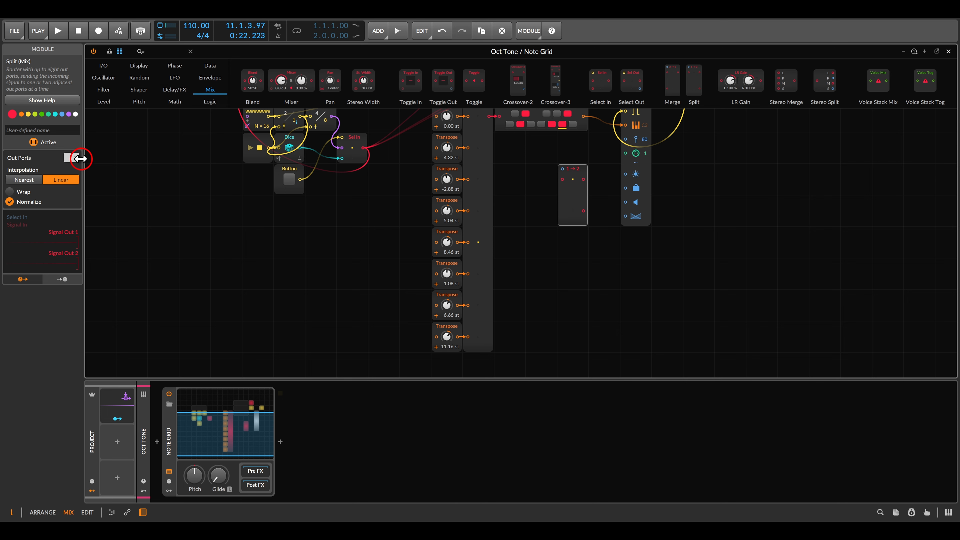
left_click_drag(71, 159, 70, 149)
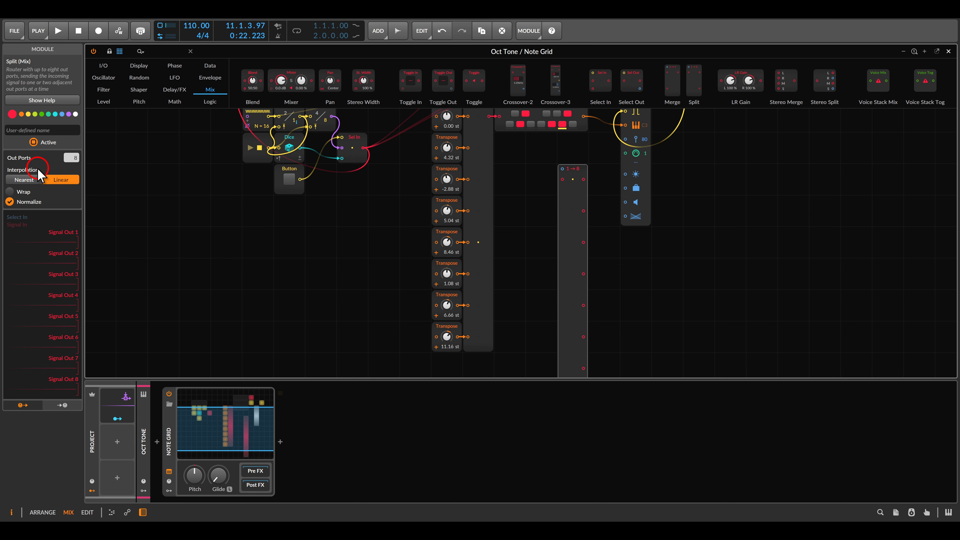
left_click(29, 181)
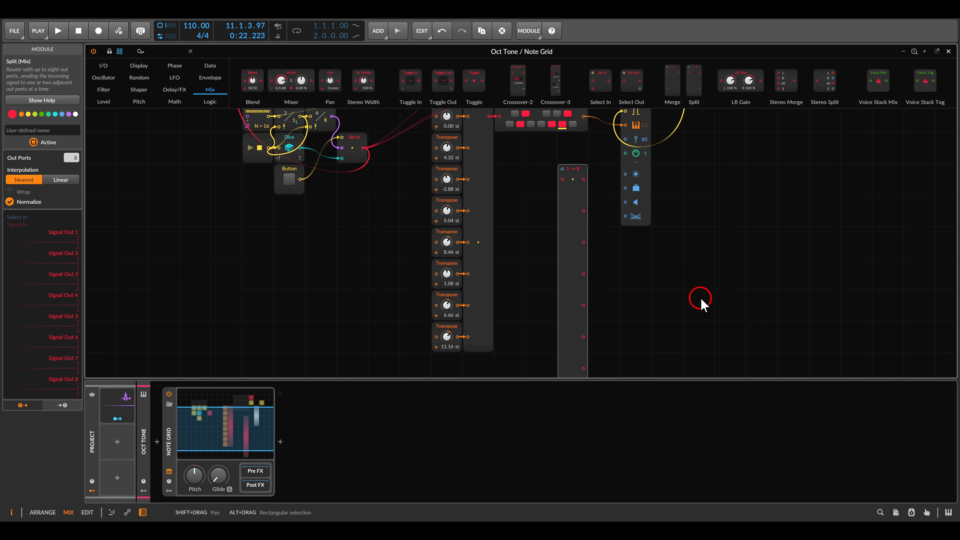
Connect the gate signal feeding the Voice into the Split's signal input
scroll(677, 289, "up", 2)
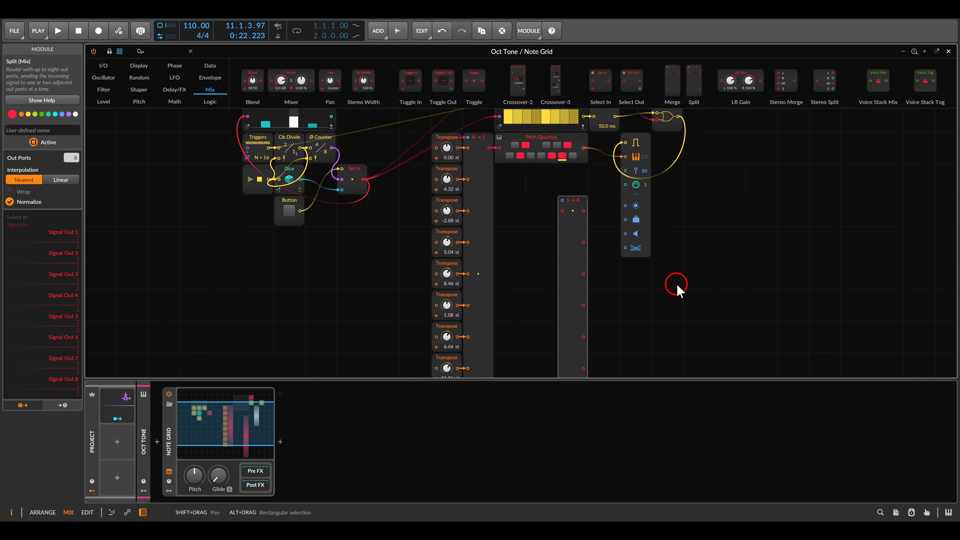
scroll(677, 290, "up", 2)
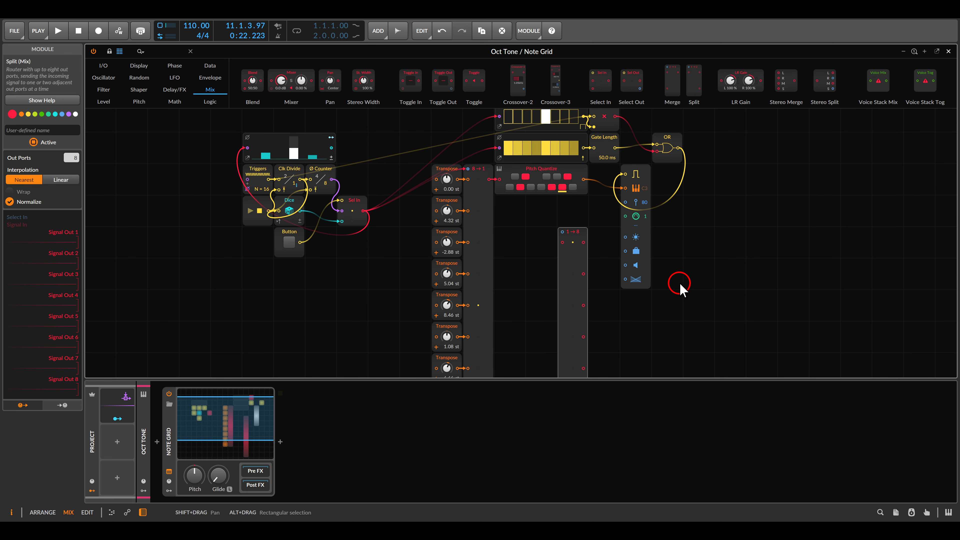
left_click_drag(562, 242, 613, 161)
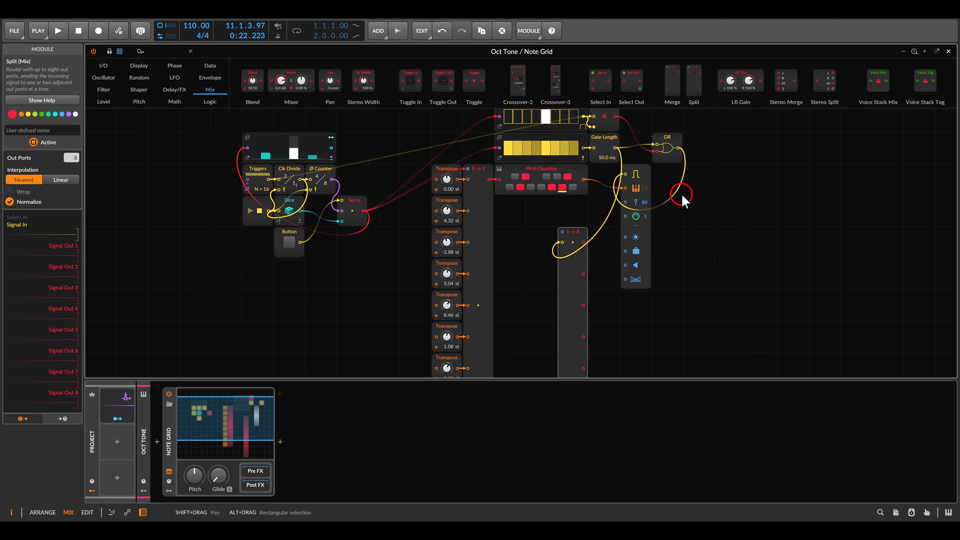
Move the Split module closer to the Transpose column and start playback
scroll(682, 200, "down", 2)
scroll(681, 217, "down", 1)
left_click_drag(675, 232, 647, 174)
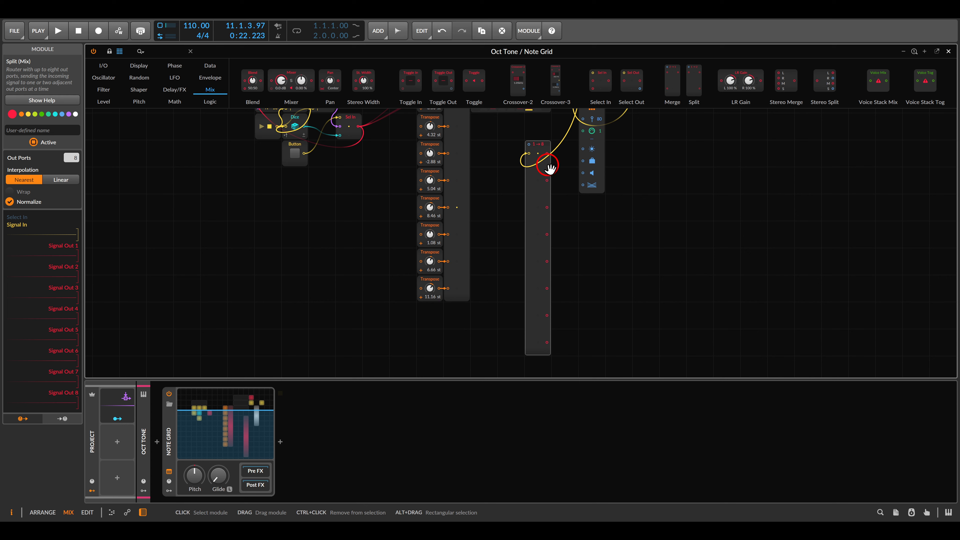
left_click_drag(536, 214, 511, 246)
scroll(543, 244, "down", 2)
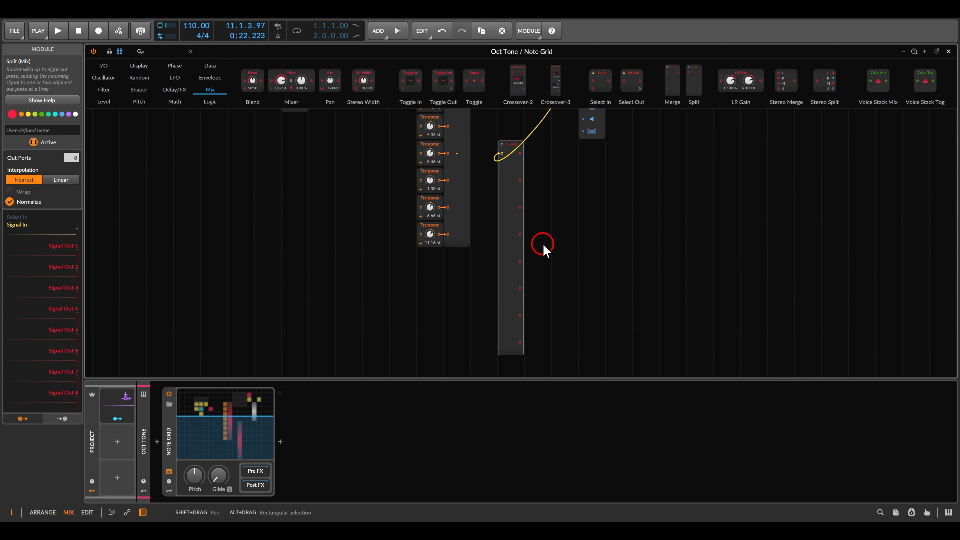
key("space")
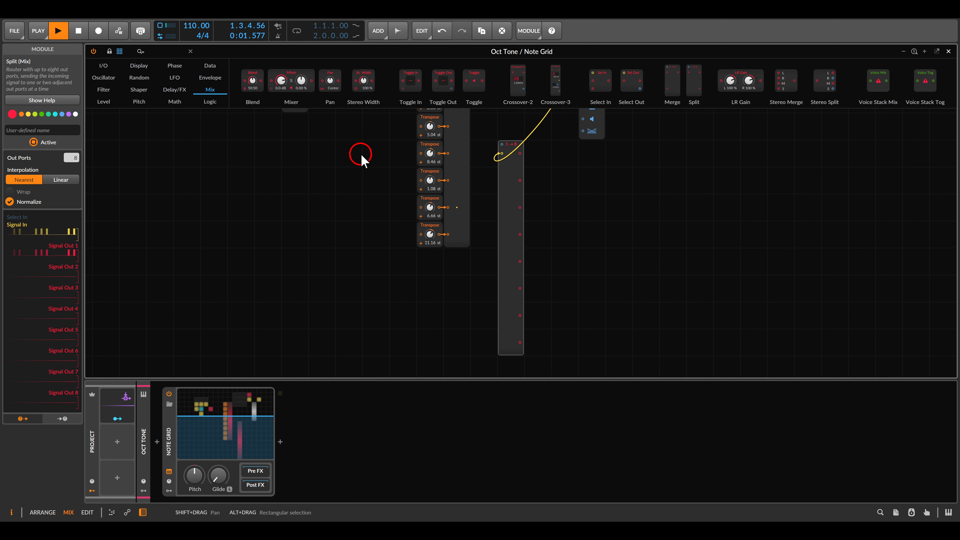
Connect Sel In's output to the Split's select input
scroll(361, 159, "up", 5)
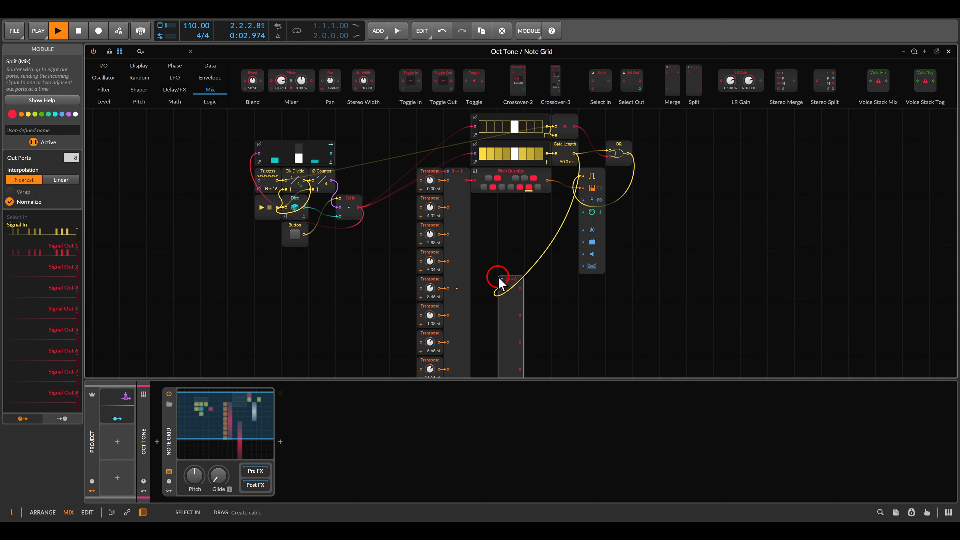
left_click_drag(502, 280, 360, 207)
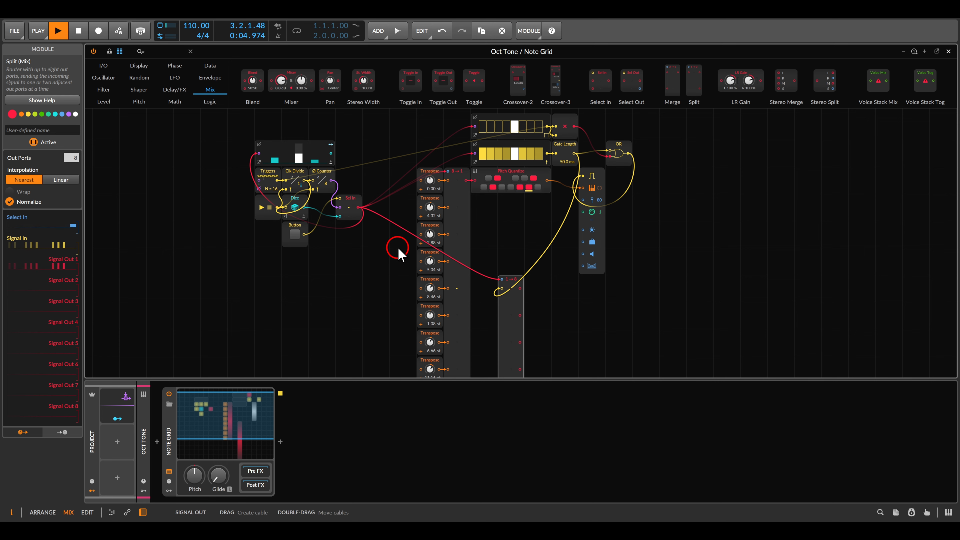
scroll(335, 208, "down", 4)
Add an Oscilloscope, probe the Split's outputs with it, stop playback and delete the Oscilloscope
left_click(103, 66)
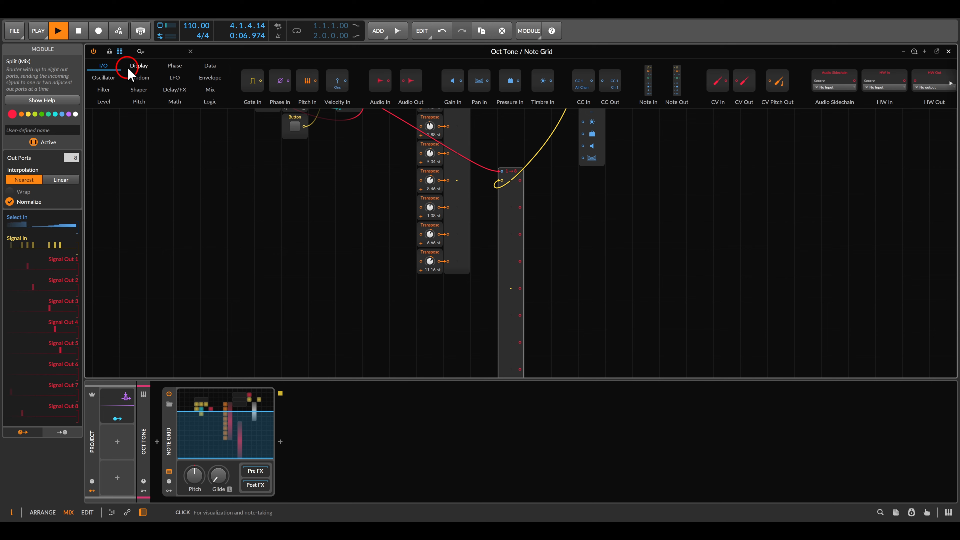
left_click(139, 66)
left_click_drag(445, 81, 574, 242)
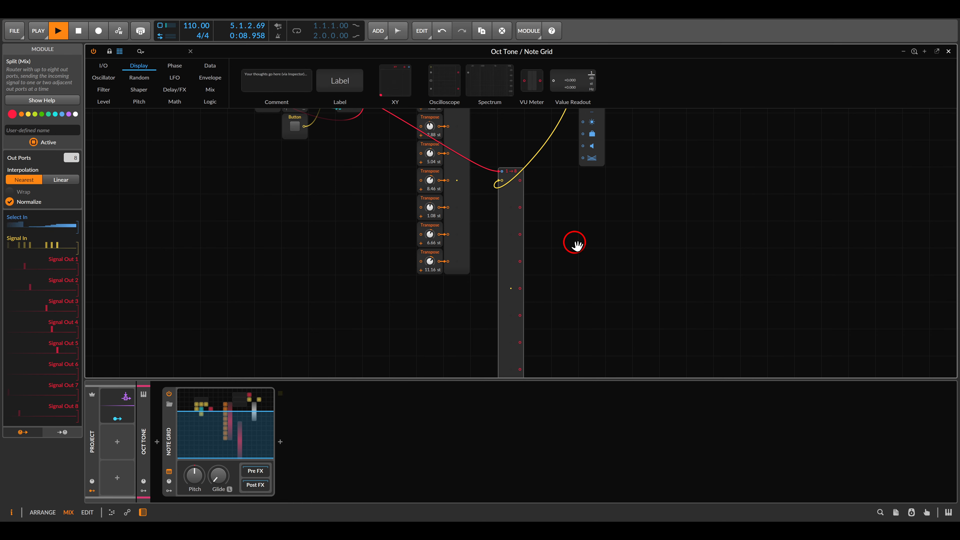
scroll(552, 247, "down", 2)
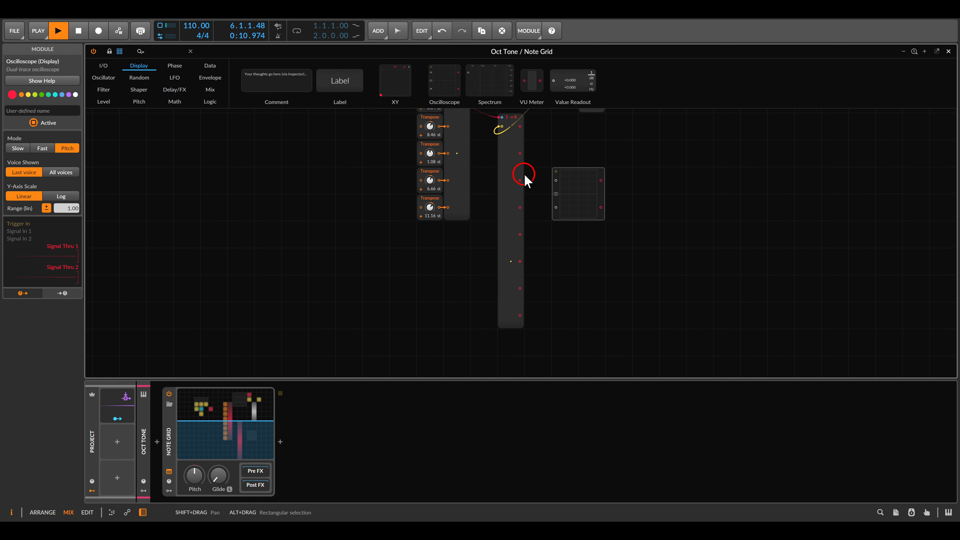
mouse_move(504, 170)
left_mouse_down()
mouse_move(526, 184)
mouse_move(555, 180)
left_mouse_up()
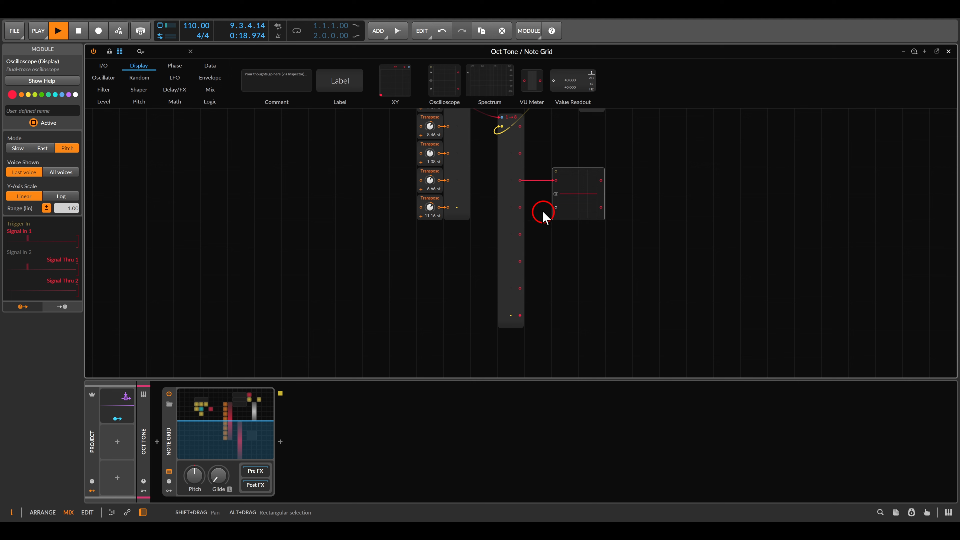
mouse_move(521, 184)
left_mouse_down()
mouse_move(551, 189)
mouse_move(520, 288)
left_mouse_up()
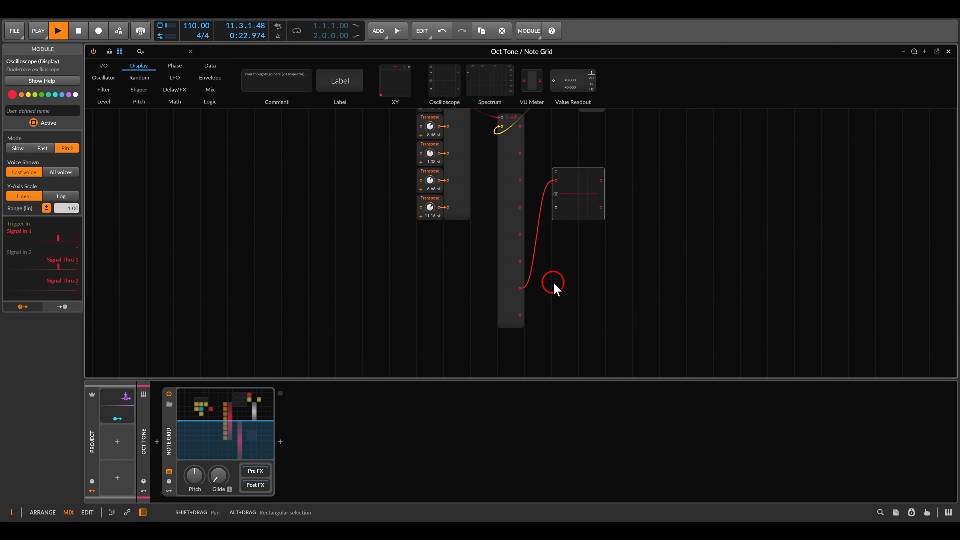
key("space")
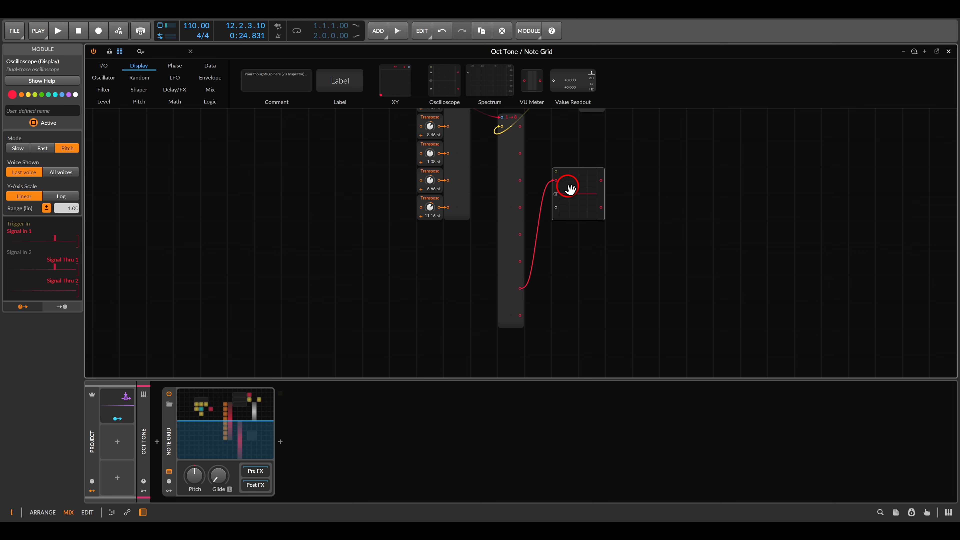
key("Delete")
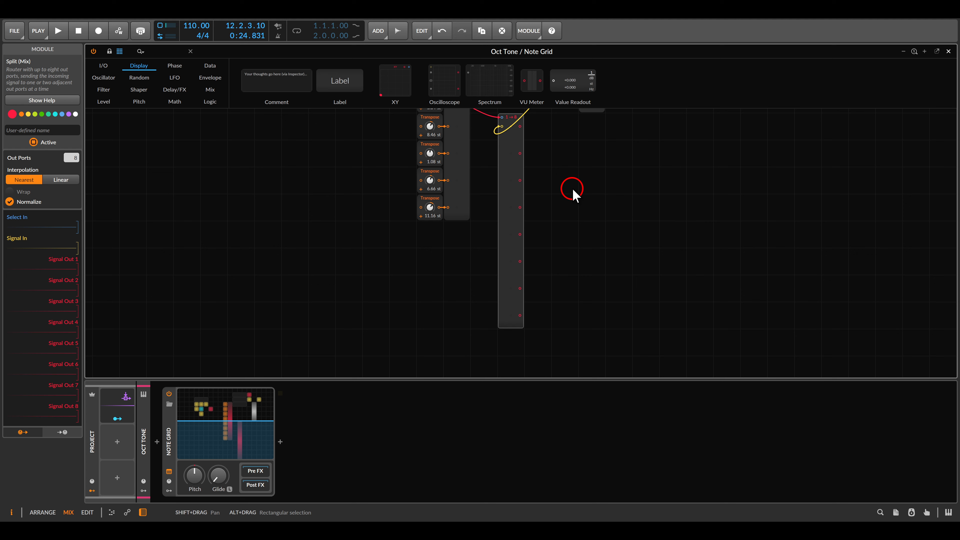
Add an AD envelope beside the Split and set its decay to 110 ms
scroll(615, 253, "up", 5)
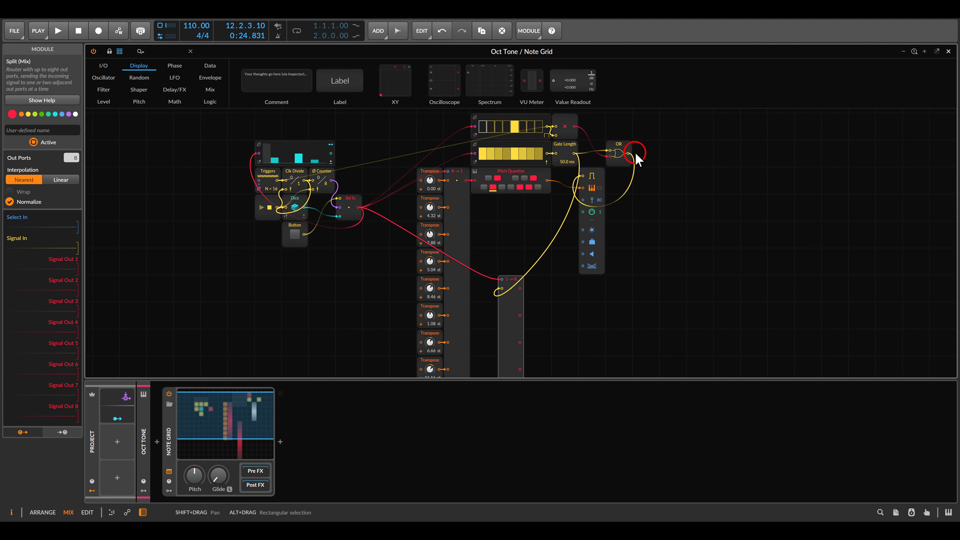
left_click_drag(617, 146, 645, 169)
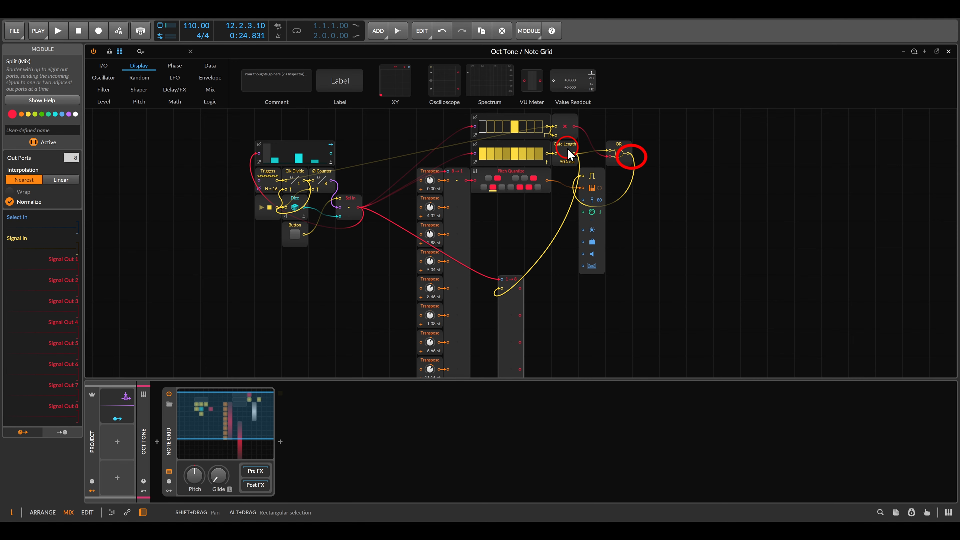
left_click(650, 202)
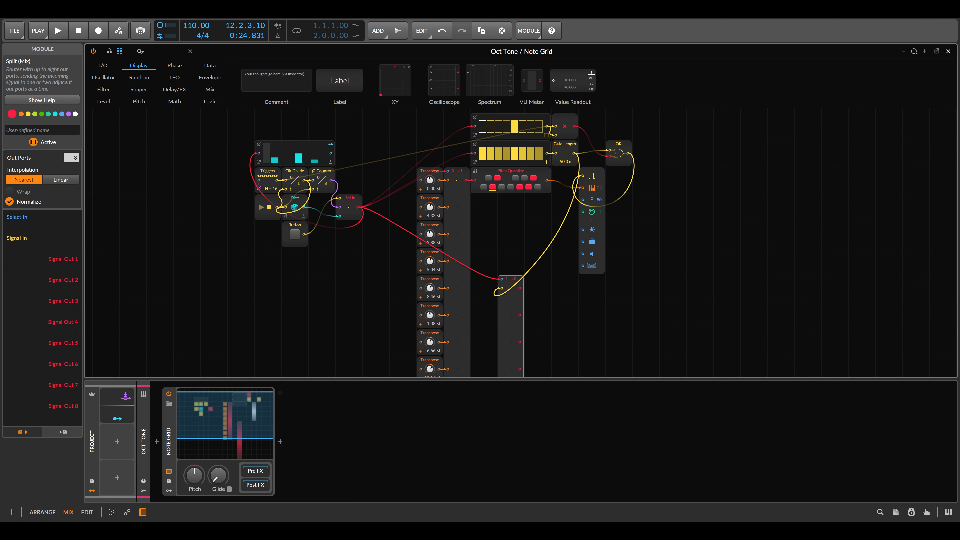
left_click_drag(667, 329, 698, 200)
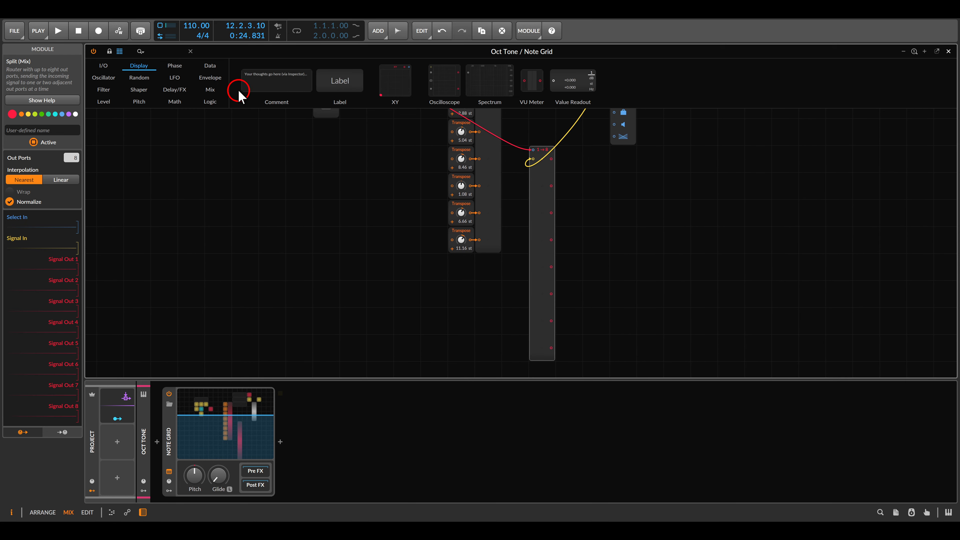
left_click(210, 77)
left_click_drag(322, 81, 585, 201)
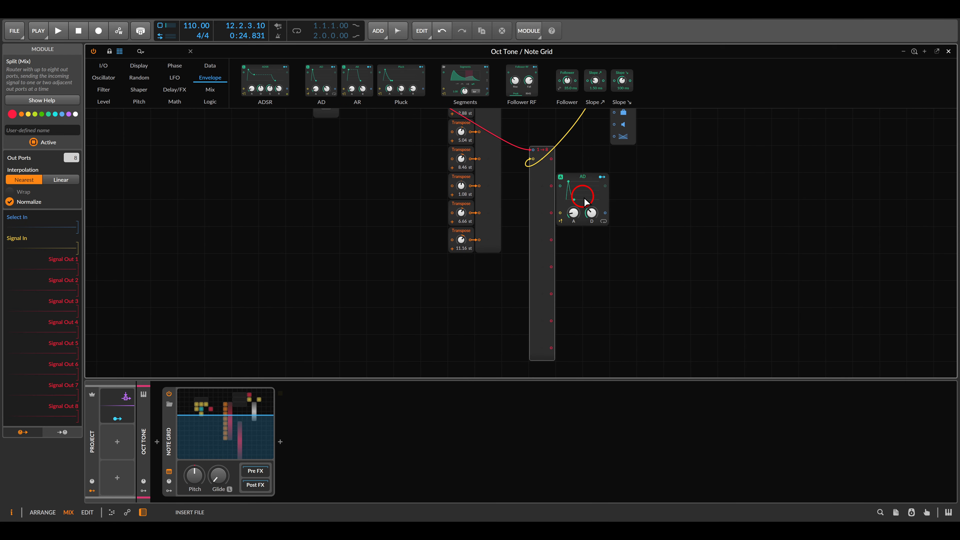
scroll(628, 212, "up", 3)
left_click(604, 244)
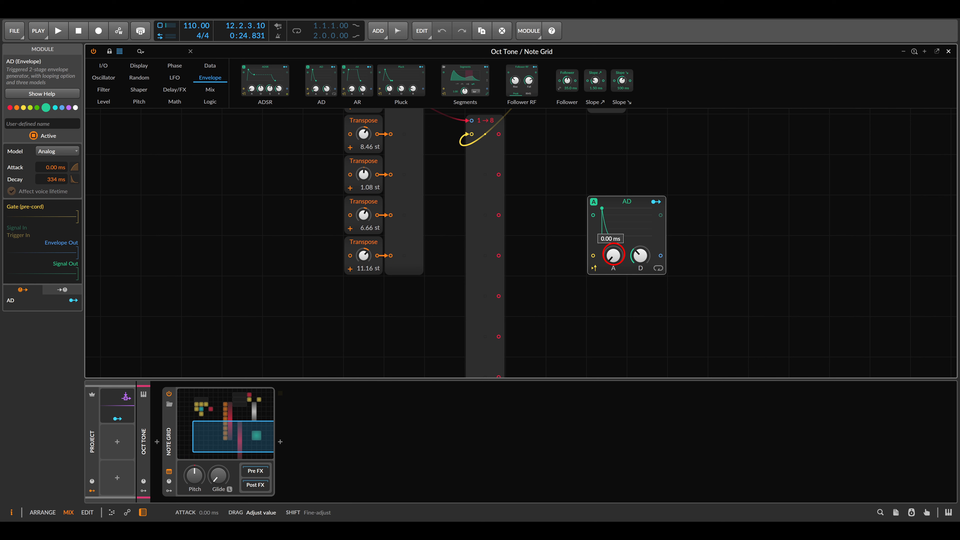
left_click_drag(640, 255, 635, 261)
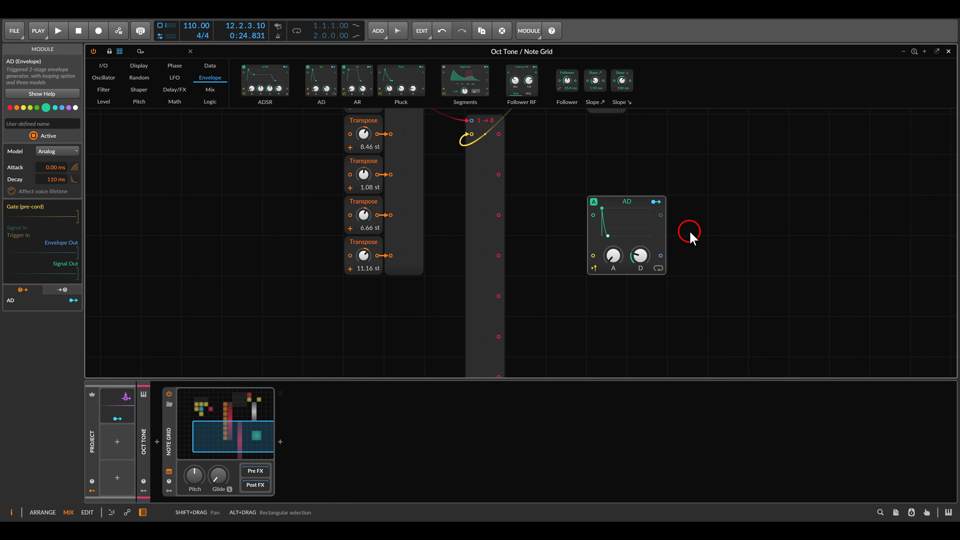
Add a Mixer next to the AD envelope and feed two of the Split's outputs into its channel inputs
left_click(214, 93)
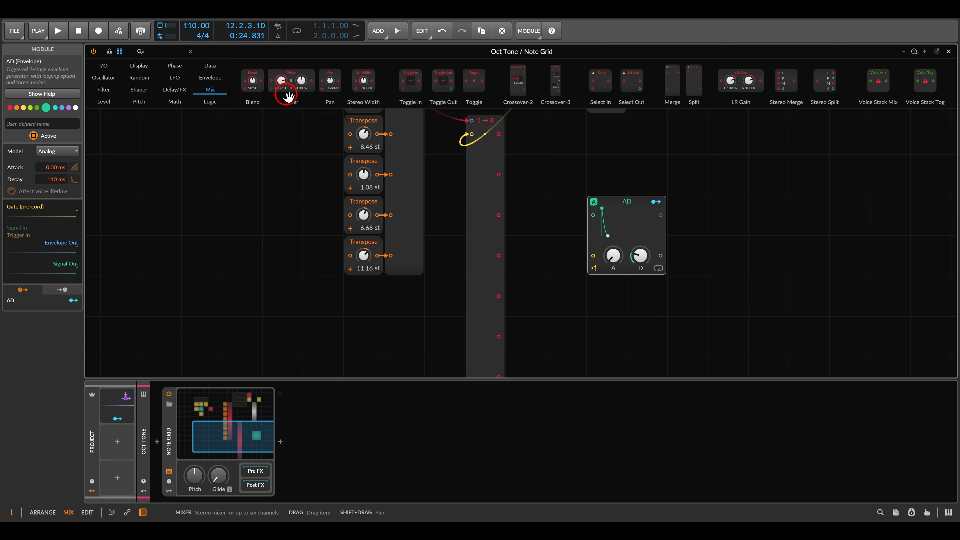
left_click_drag(286, 94, 528, 177)
left_click_drag(606, 199, 647, 158)
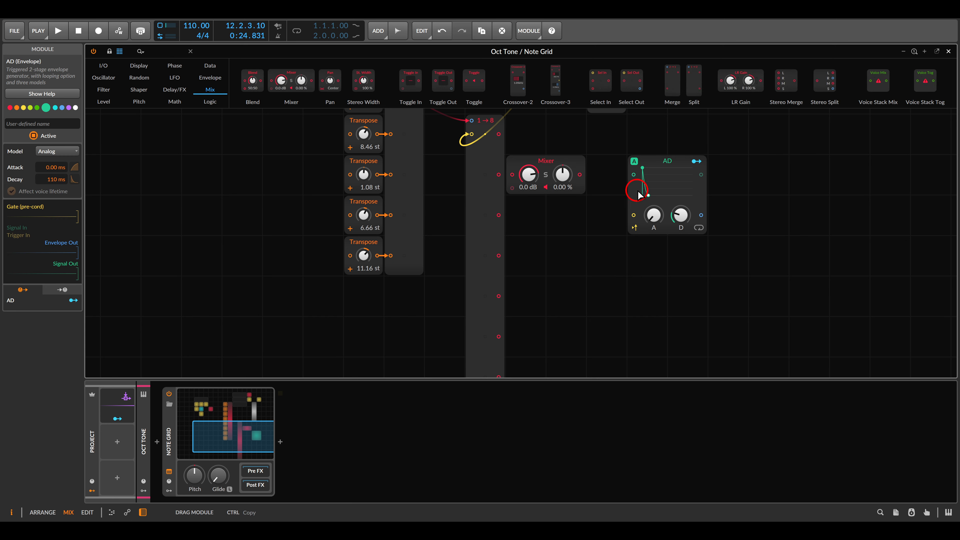
left_click(577, 173)
left_click_drag(586, 172, 587, 168)
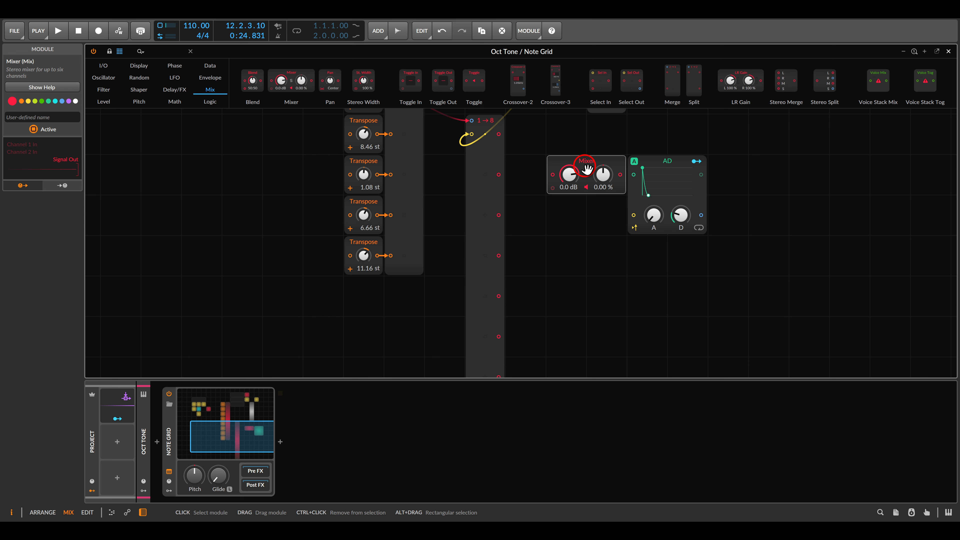
left_click_drag(499, 133, 499, 255)
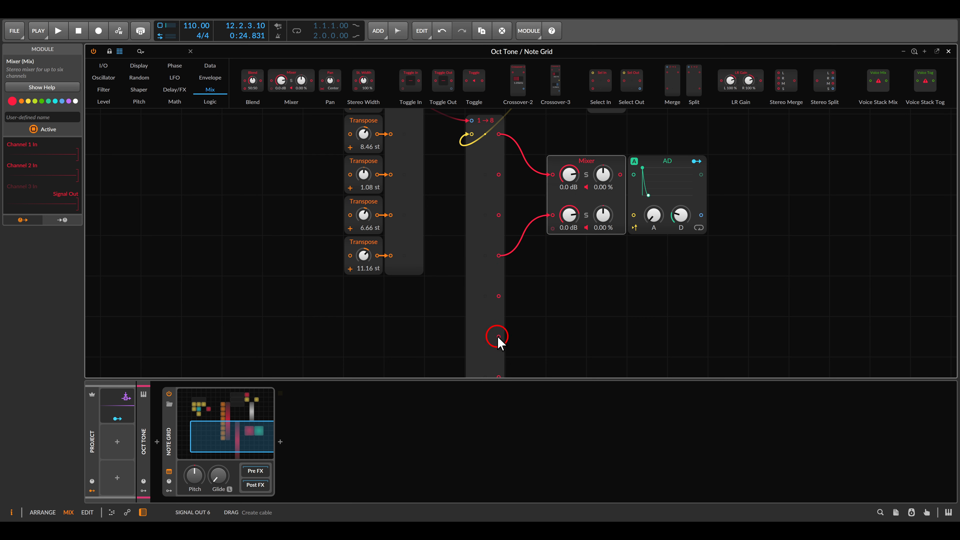
Feed a third Split output into the Mixer and connect the Mixer's output to the AD envelope's trigger input
left_click_drag(498, 338, 551, 228)
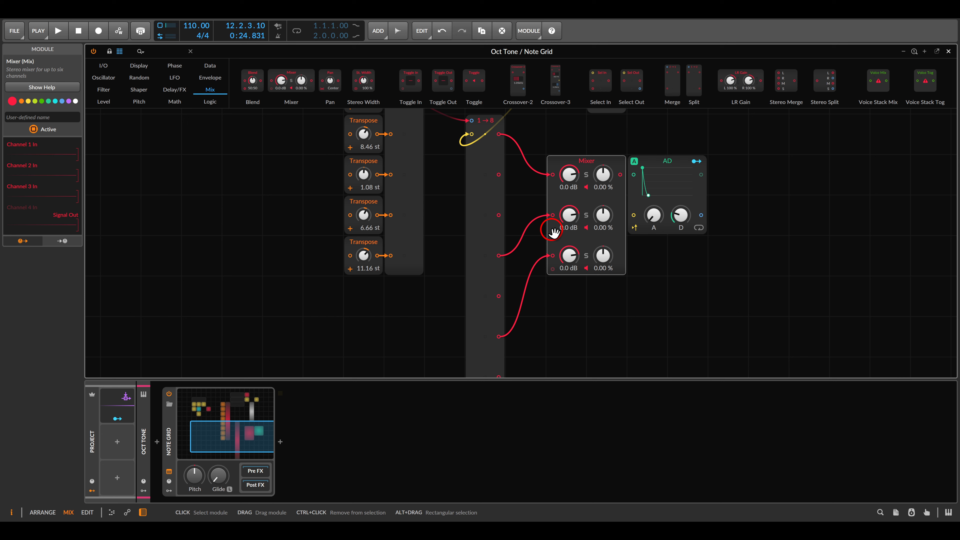
left_click_drag(620, 174, 634, 216)
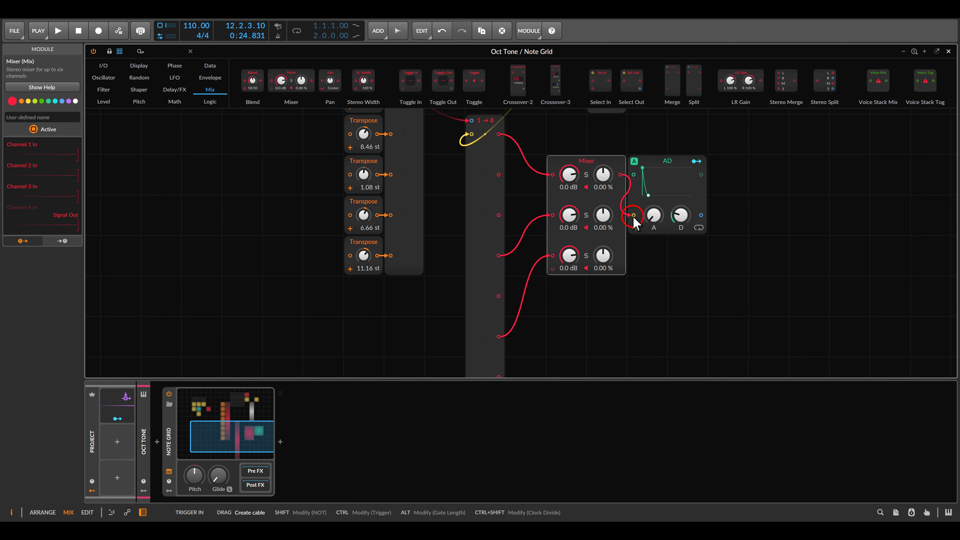
Connect the AD envelope's output to the Note Out module's Timbre input and close the patch editor
scroll(634, 216, "down", 2)
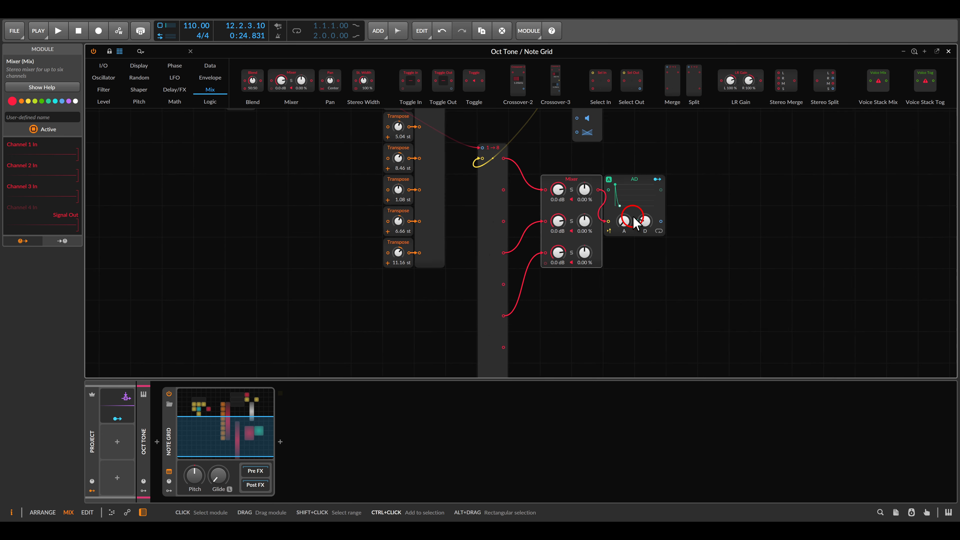
scroll(628, 214, "up", 4)
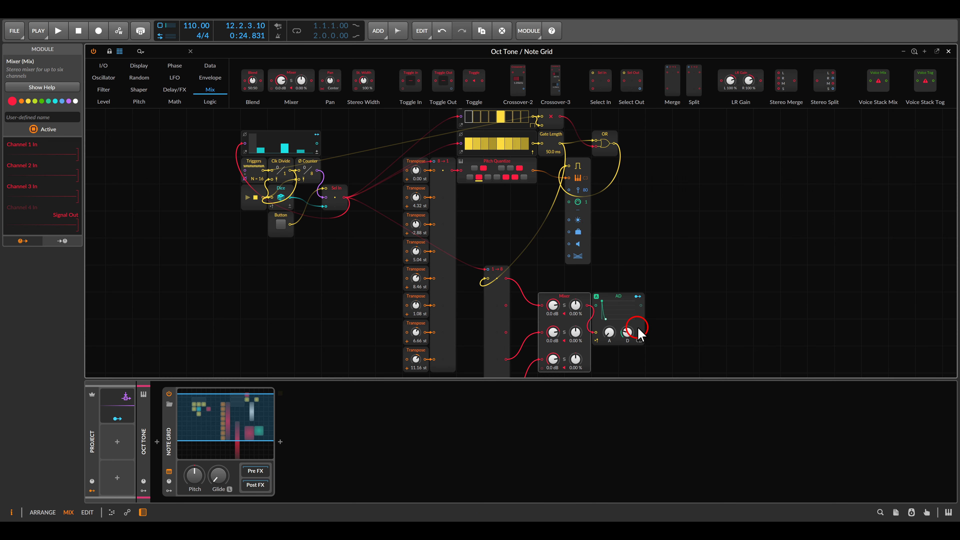
left_click_drag(641, 333, 567, 223)
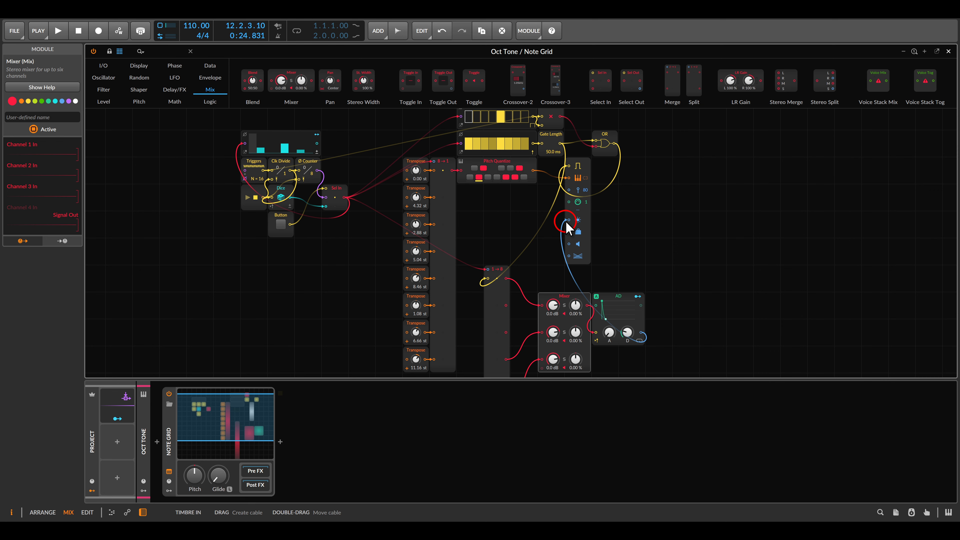
key("Escape")
On the Voice synth, map the Timbre expression to the filter cutoff by 25 st and enable retrigger on incoming notes
left_click(193, 57)
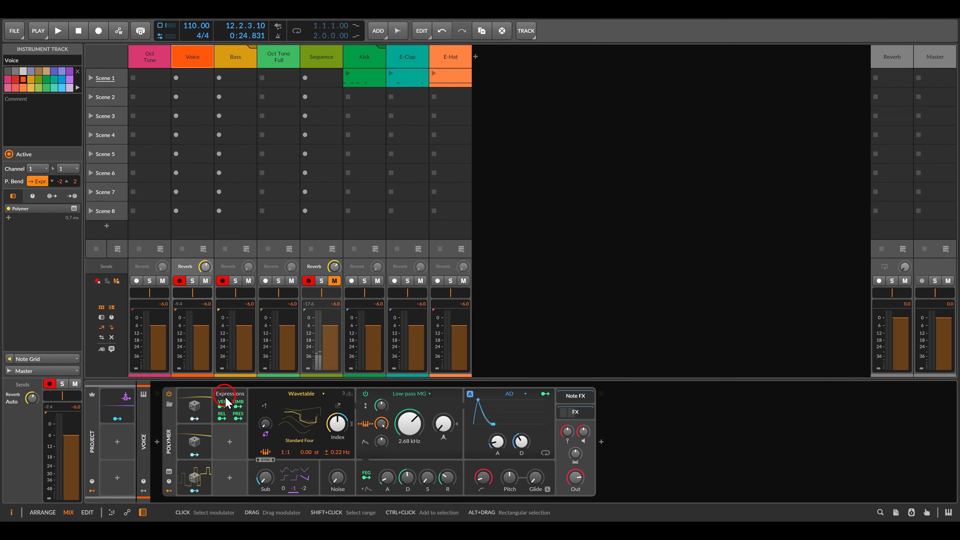
key("space")
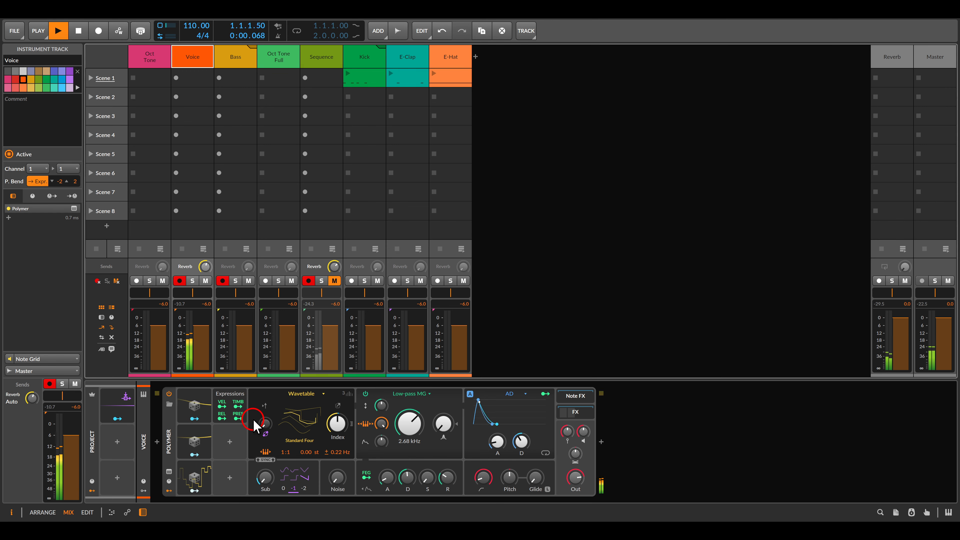
left_click_drag(405, 425, 402, 427)
left_click(238, 405)
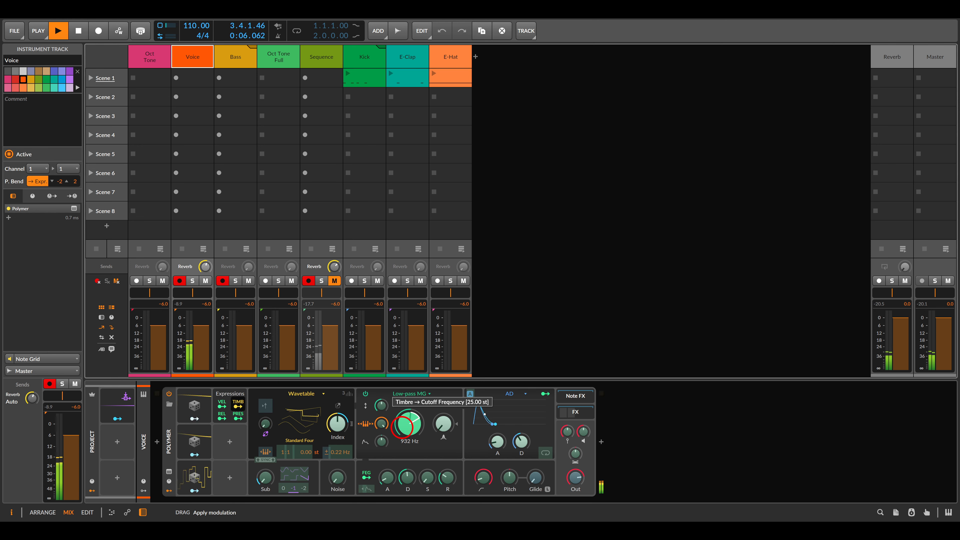
left_click(260, 408)
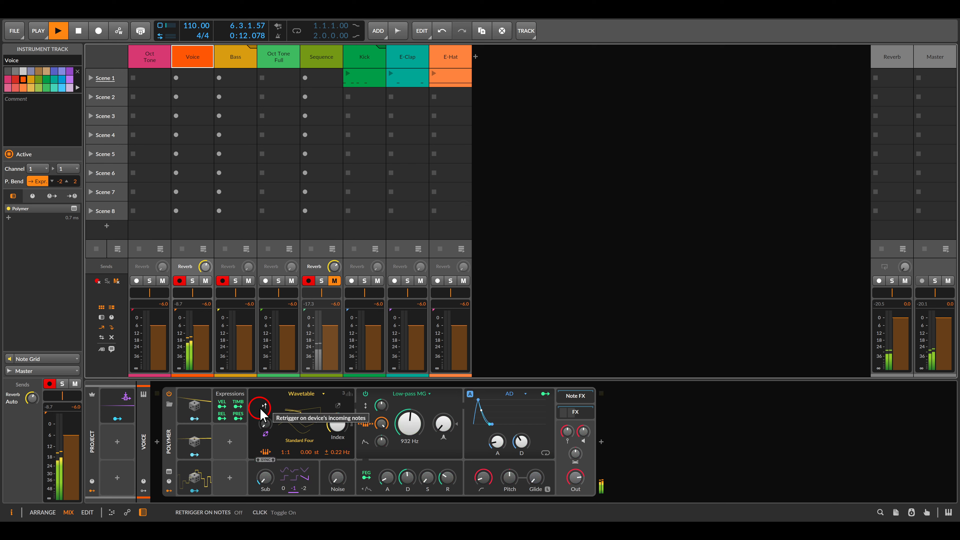
Reopen the Oct Tone Note Grid and check the AD envelope's attack and decay knobs
left_click(157, 61)
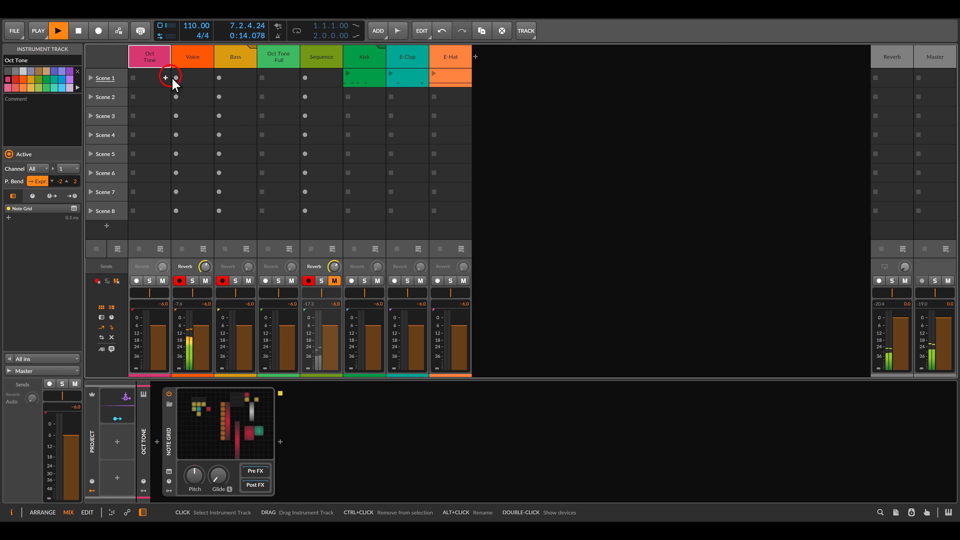
left_click(248, 394)
left_click(610, 351)
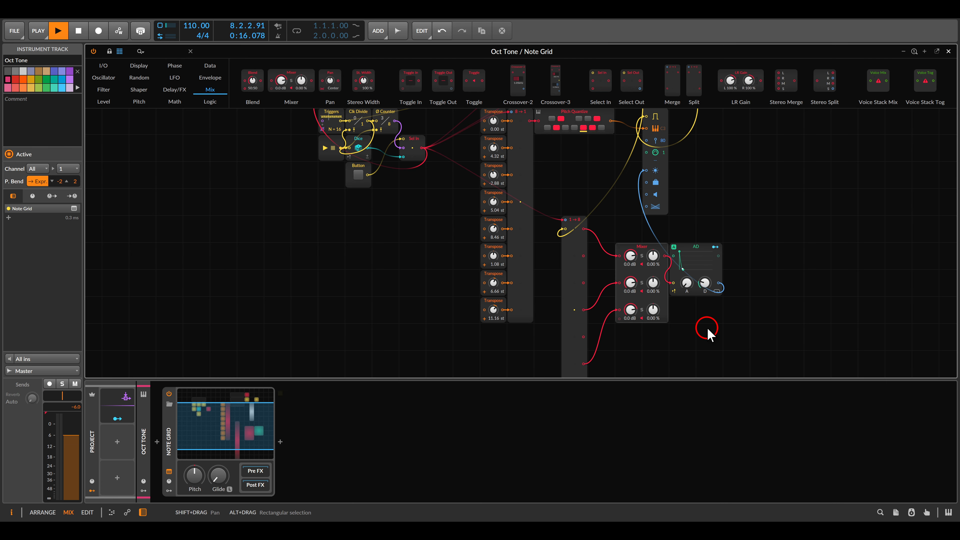
left_click(705, 284)
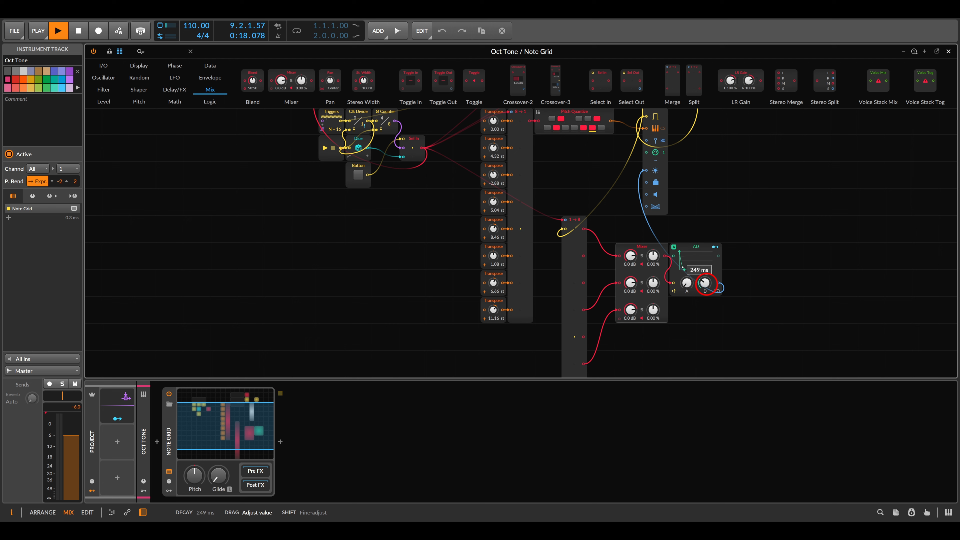
left_click_drag(687, 283, 686, 285)
left_click(710, 351)
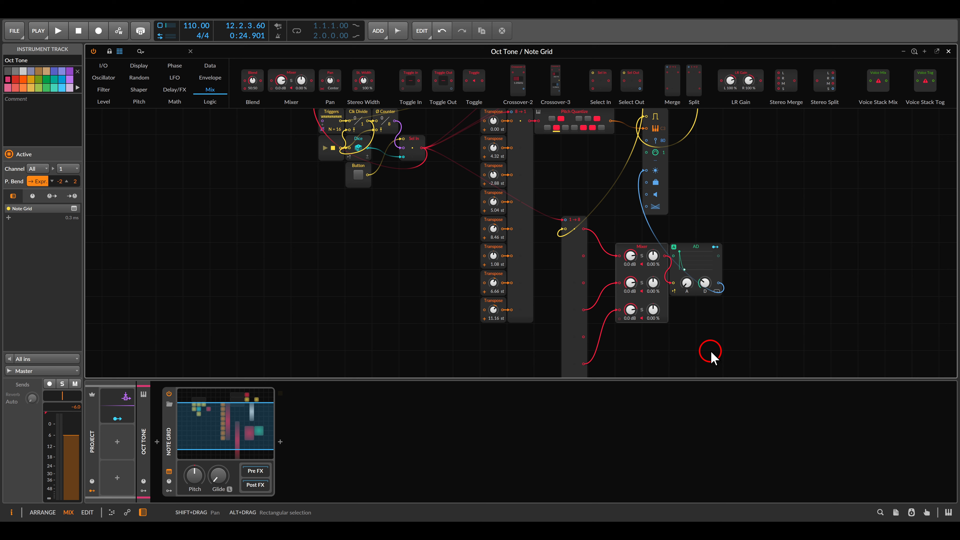
key("Escape")
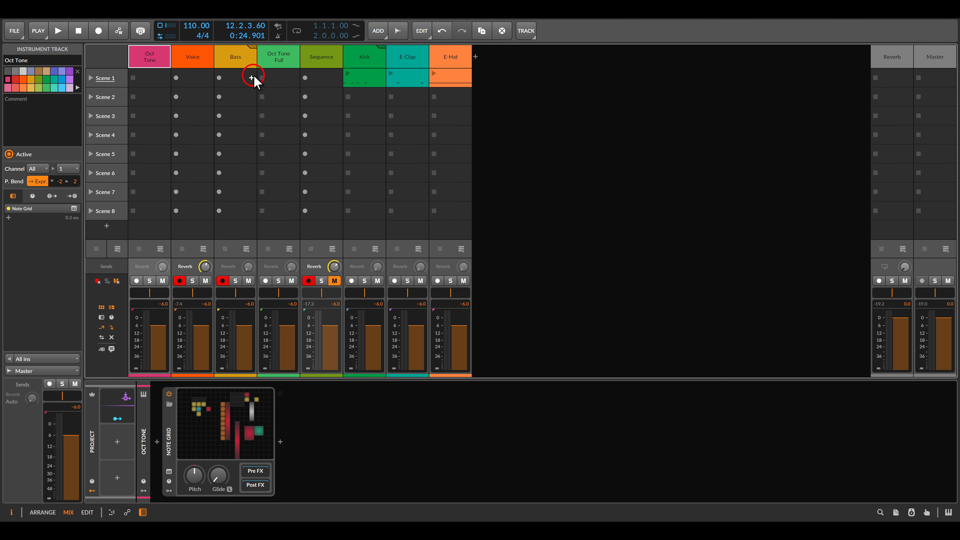
Check the Bass track's input channel, then return to the Oct Tone Note Grid
left_click(245, 62)
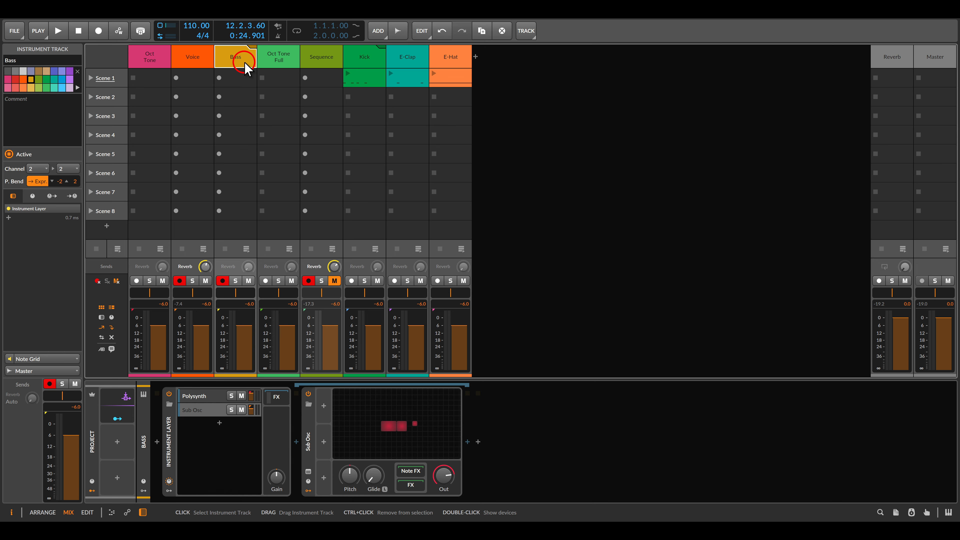
left_click(49, 153)
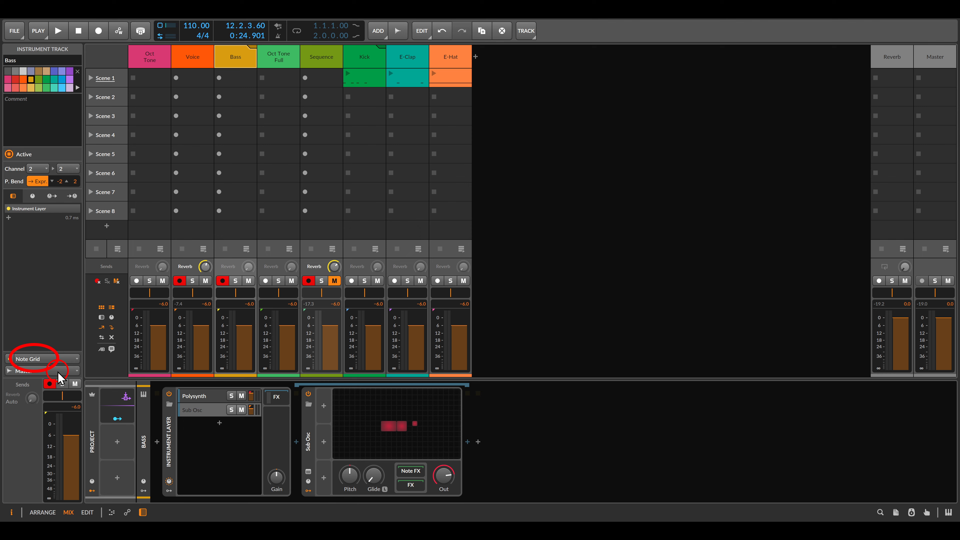
left_click(150, 57)
left_click(248, 395)
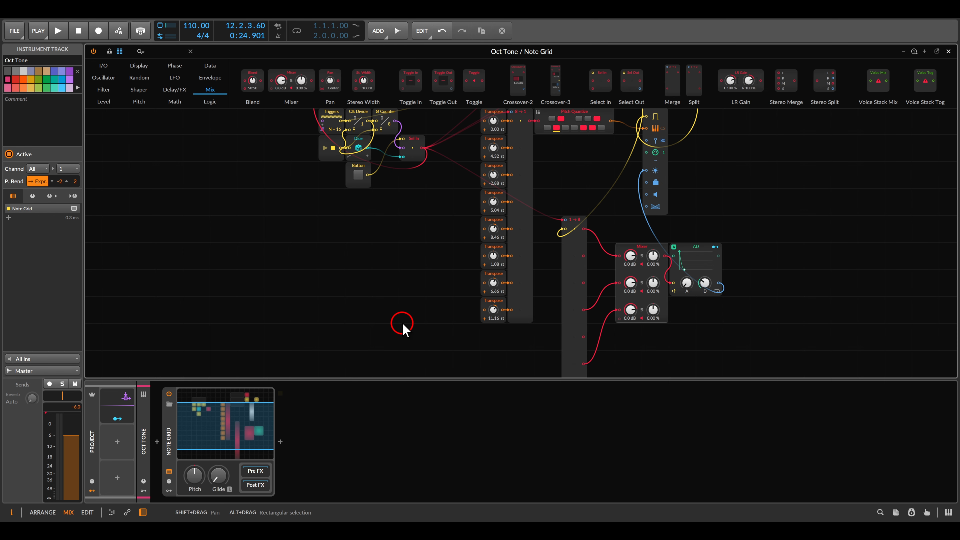
Add a Note Out module to the patch and set its output channel to 2
left_click_drag(759, 193, 537, 292)
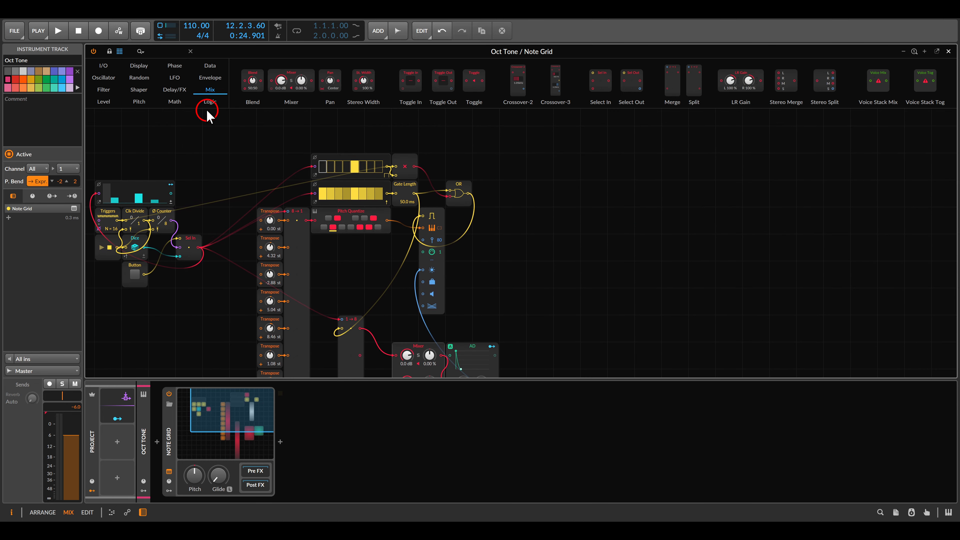
left_click(109, 68)
left_click_drag(674, 95, 621, 191)
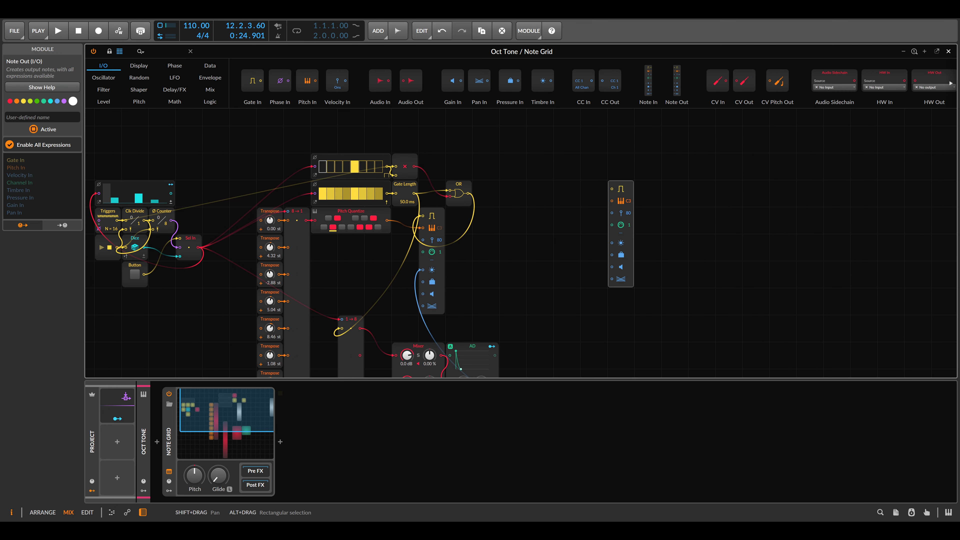
scroll(636, 226, "up", 4)
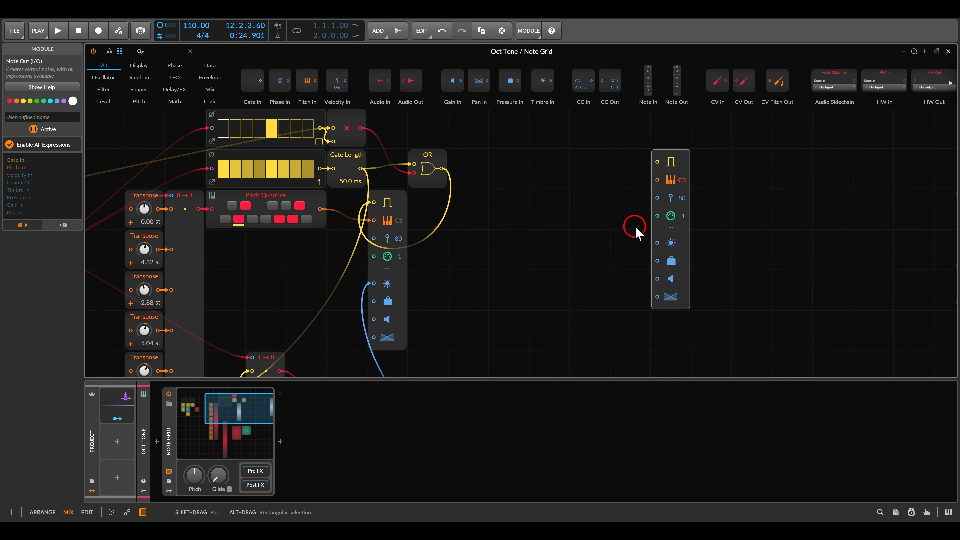
left_click_drag(701, 213, 700, 213)
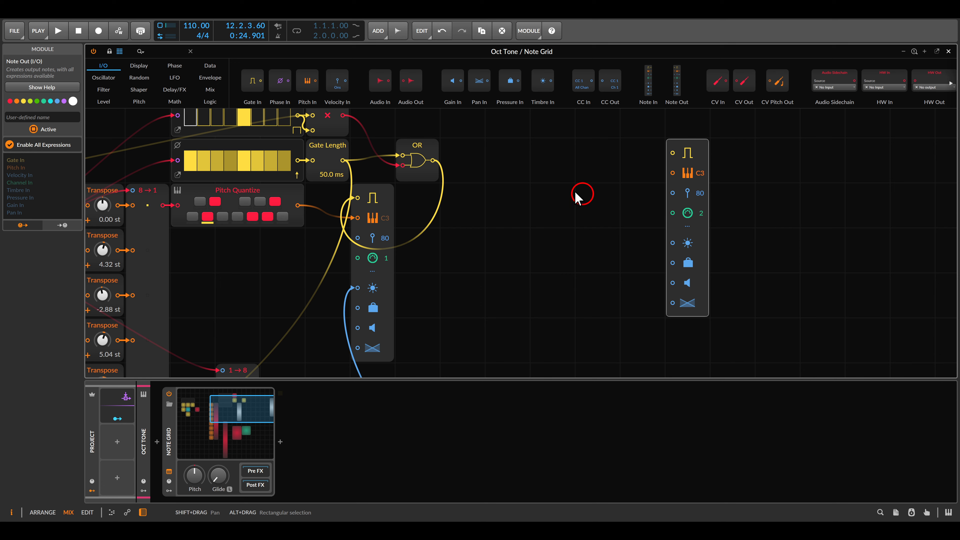
Add a Mixer module beside the new Note Out
left_click(209, 90)
left_click_drag(290, 91, 550, 208)
left_click_drag(525, 257, 599, 237)
scroll(599, 238, "down", 2)
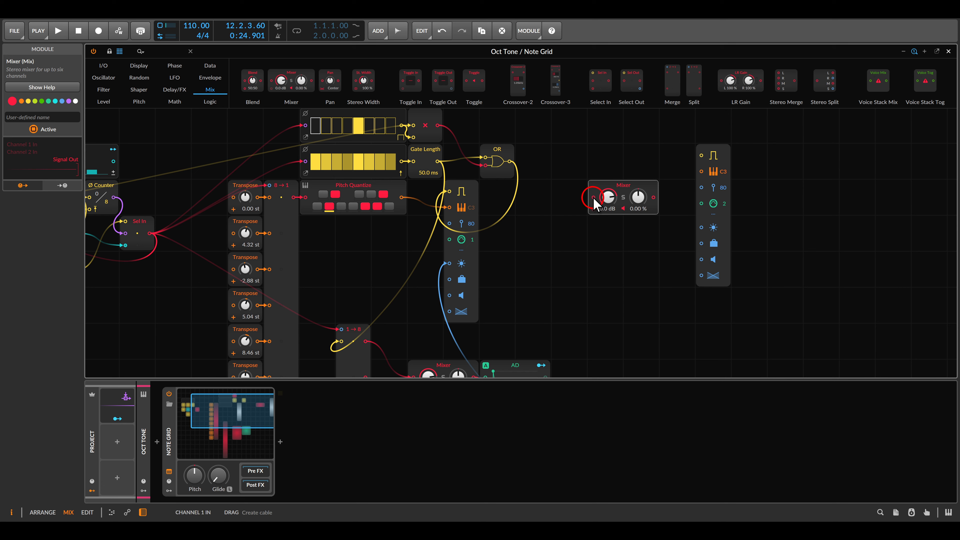
scroll(577, 246, "down", 2)
left_click_drag(583, 257, 593, 170)
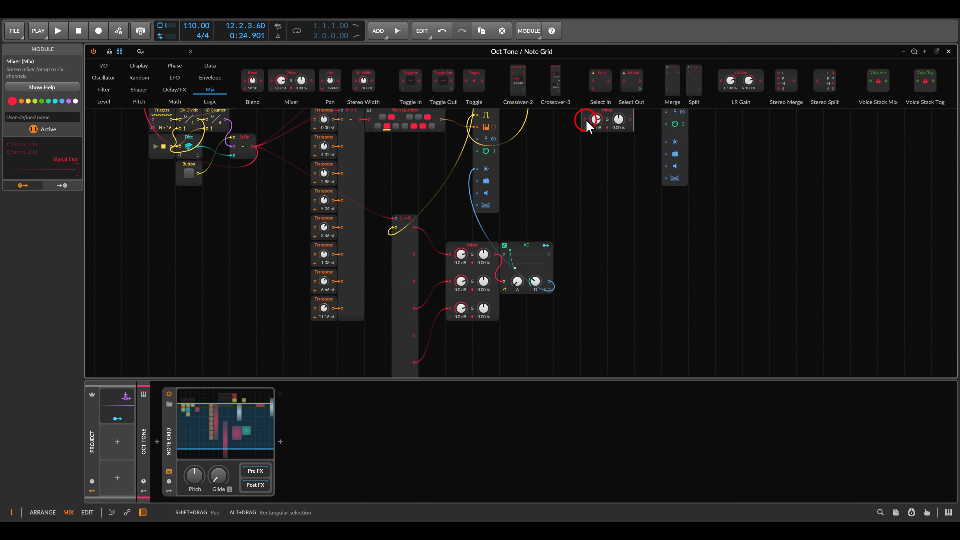
left_click_drag(585, 120, 414, 254)
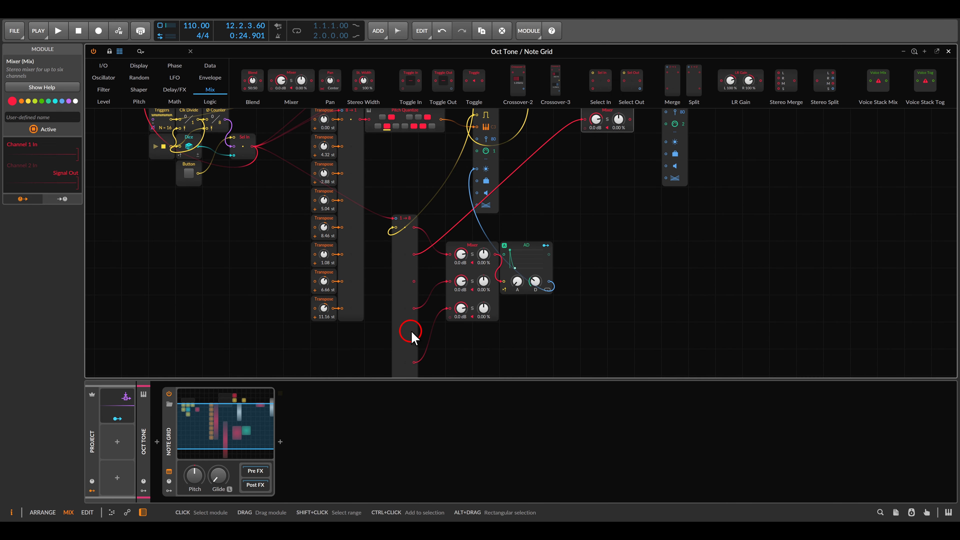
mouse_move(413, 335)
left_mouse_down()
mouse_move(575, 132)
mouse_move(583, 147)
mouse_move(529, 387)
mouse_move(426, 334)
mouse_move(414, 345)
left_mouse_up()
Connect the new Mixer's output to the second Note Out's gate input and close the editor
scroll(735, 273, "up", 3)
scroll(734, 273, "up", 2)
left_click_drag(631, 238, 649, 207)
key("space")
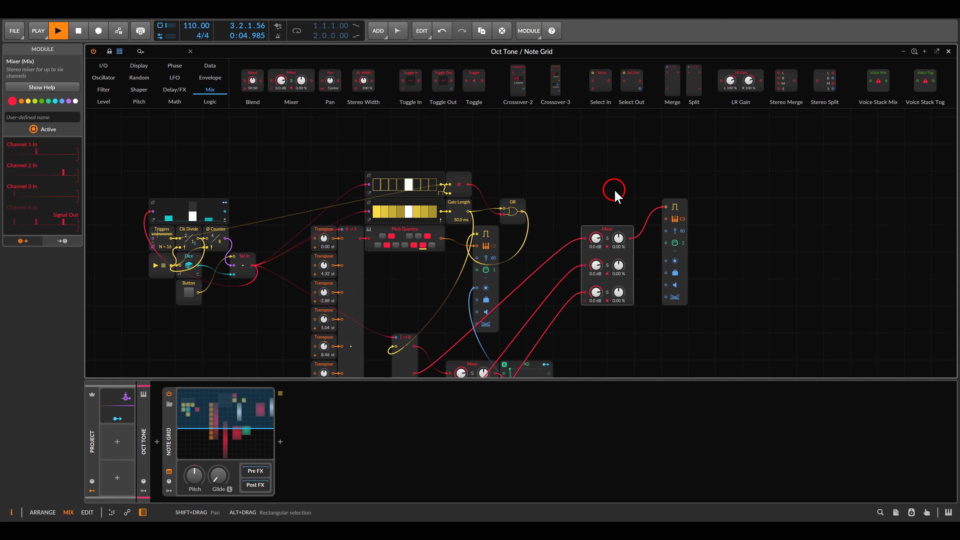
key("Escape")
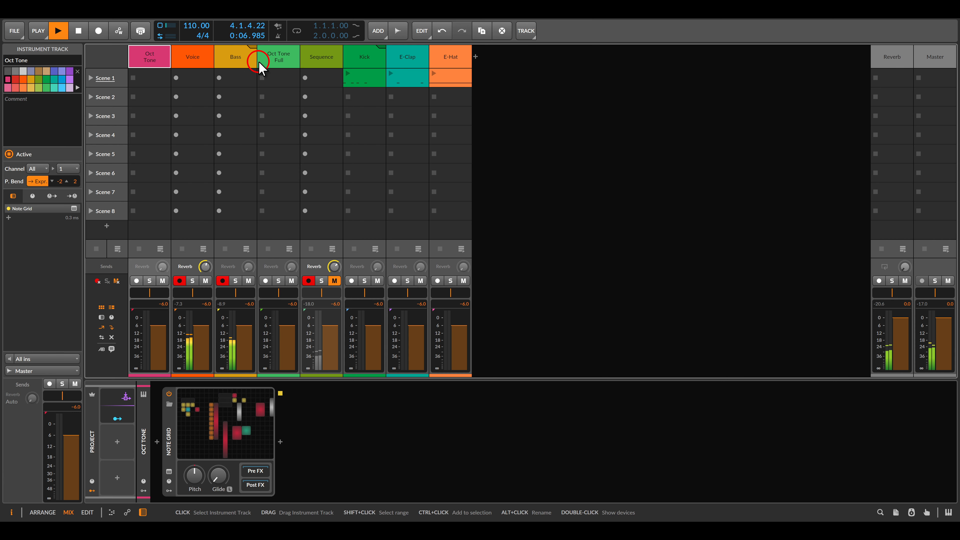
Inspect the Bass track's Polysynth and Sub Osc layers while it plays
left_click(240, 72)
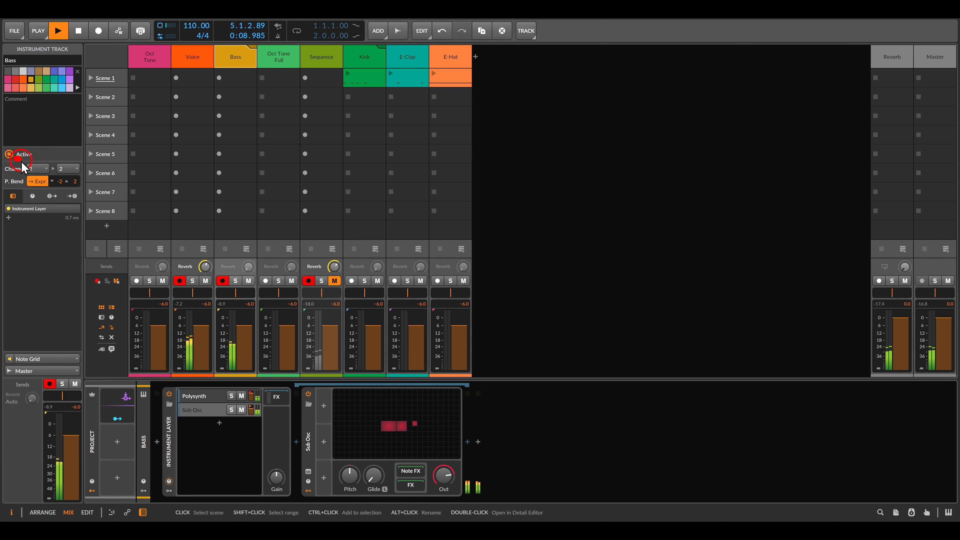
left_click_drag(8, 346, 56, 373)
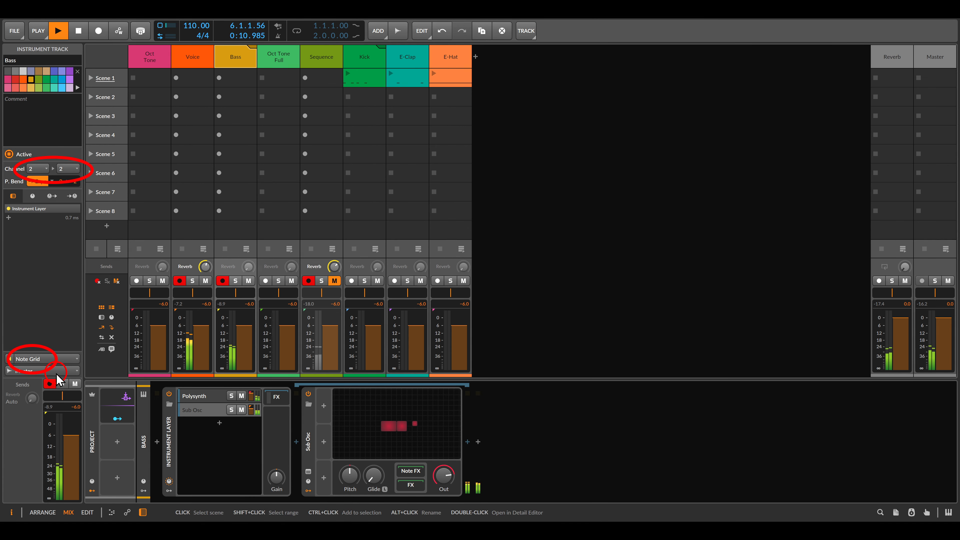
left_click(204, 397)
left_click(204, 410)
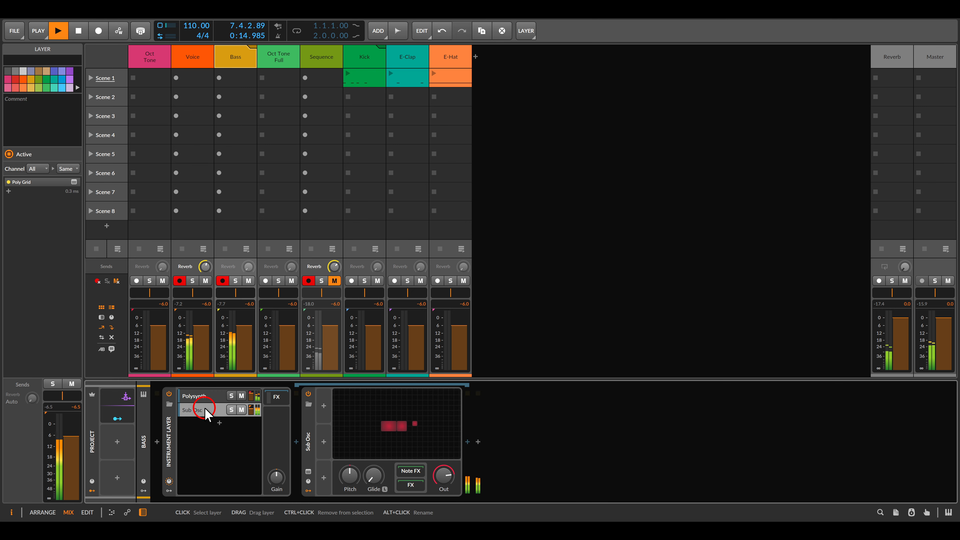
left_click(204, 396)
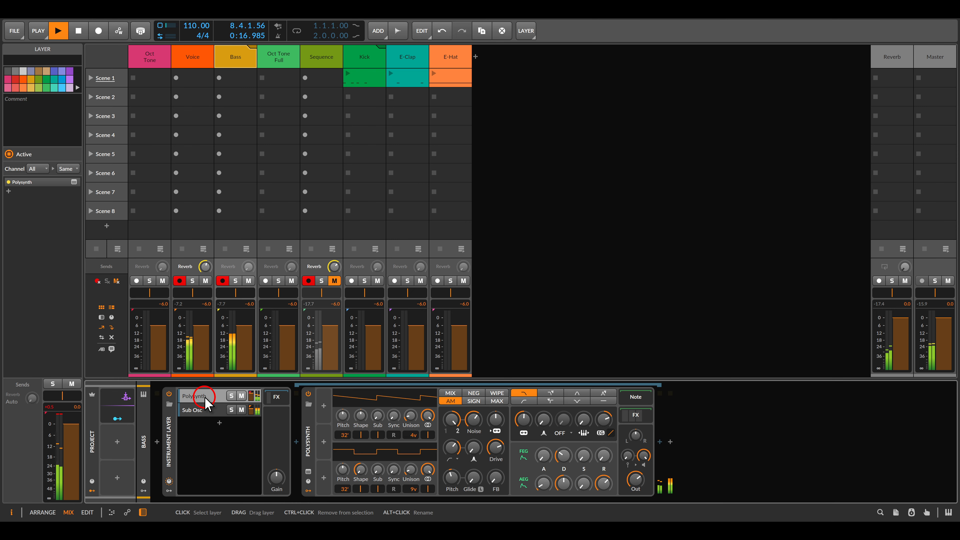
left_click(212, 131)
Review the whole Oct Tone Note Grid patch, stop playback and select the Oct Tone Full track
left_click(155, 57)
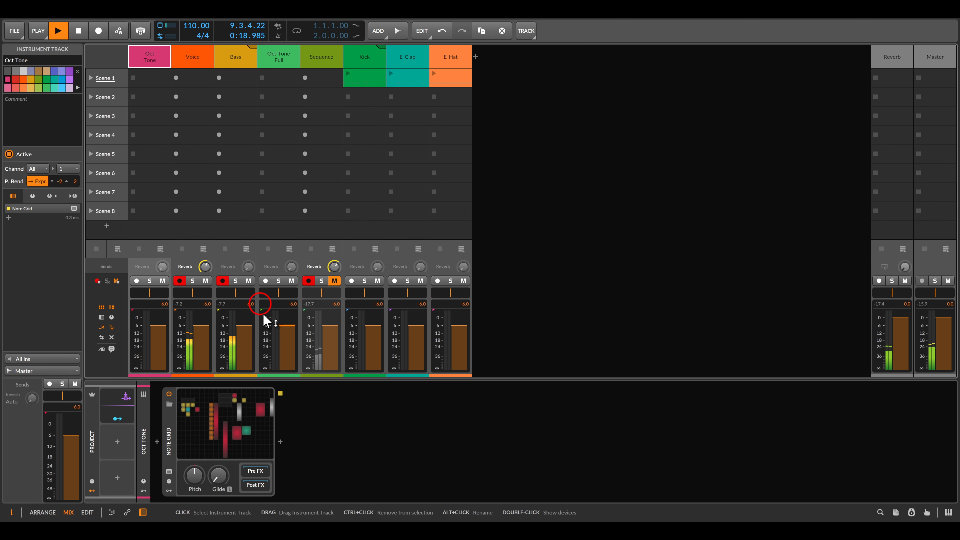
left_click(243, 423)
left_click(244, 424)
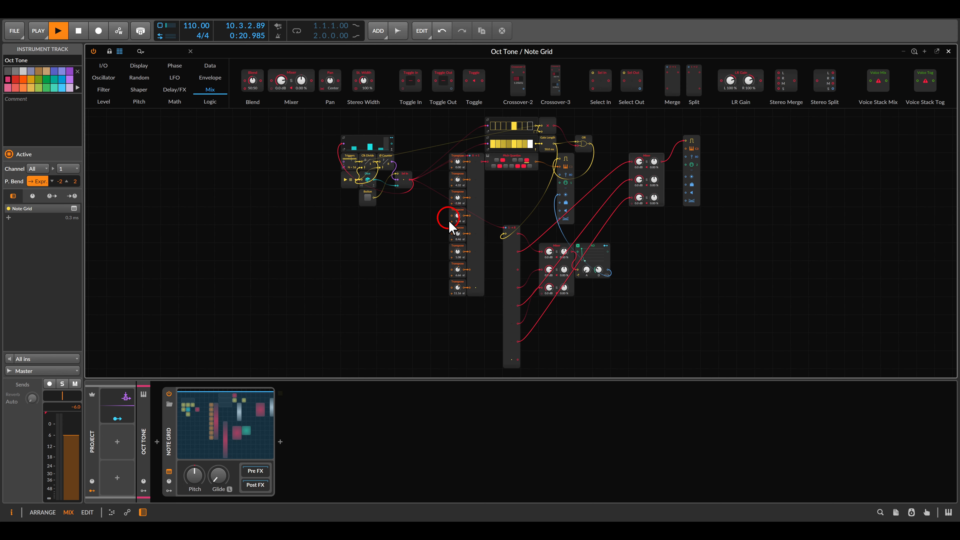
left_click_drag(406, 245, 318, 252)
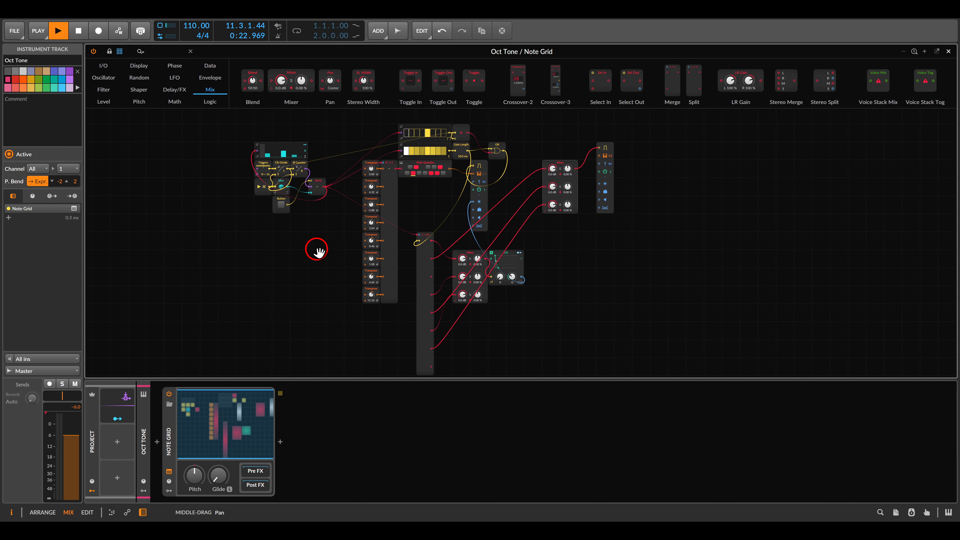
left_click_drag(525, 141, 649, 237)
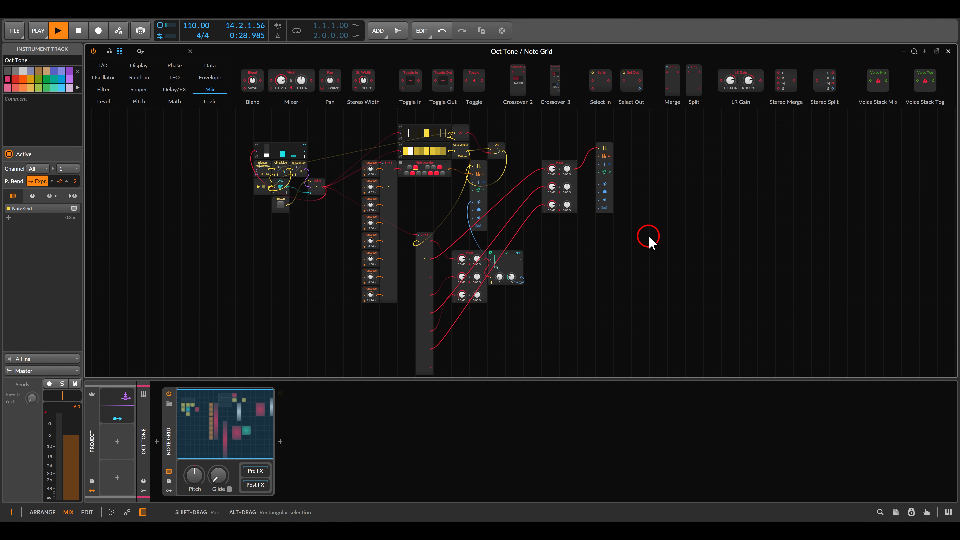
key("space")
key("Escape")
left_click(285, 61)
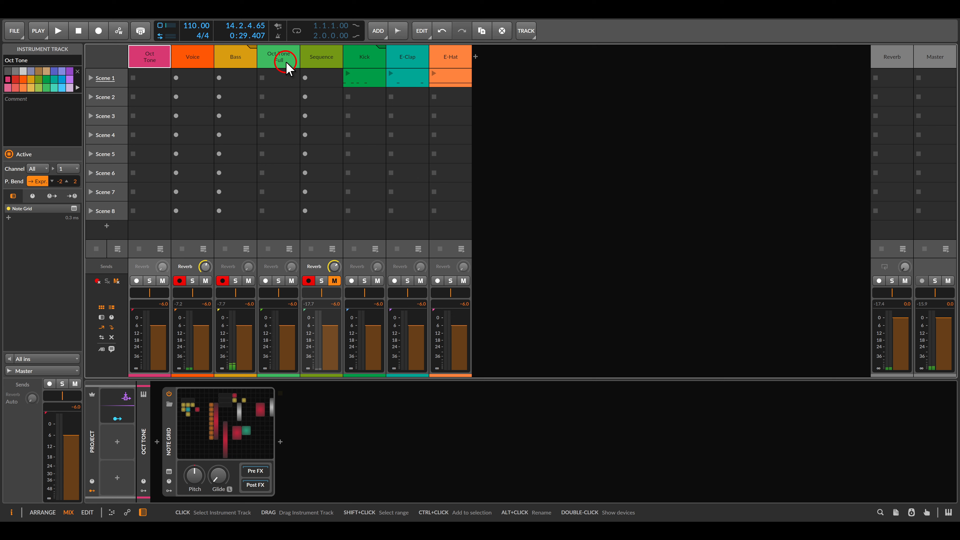
Open the Oct Tone Full track's Note Grid and read its About notes, then close the editor
left_click(223, 408)
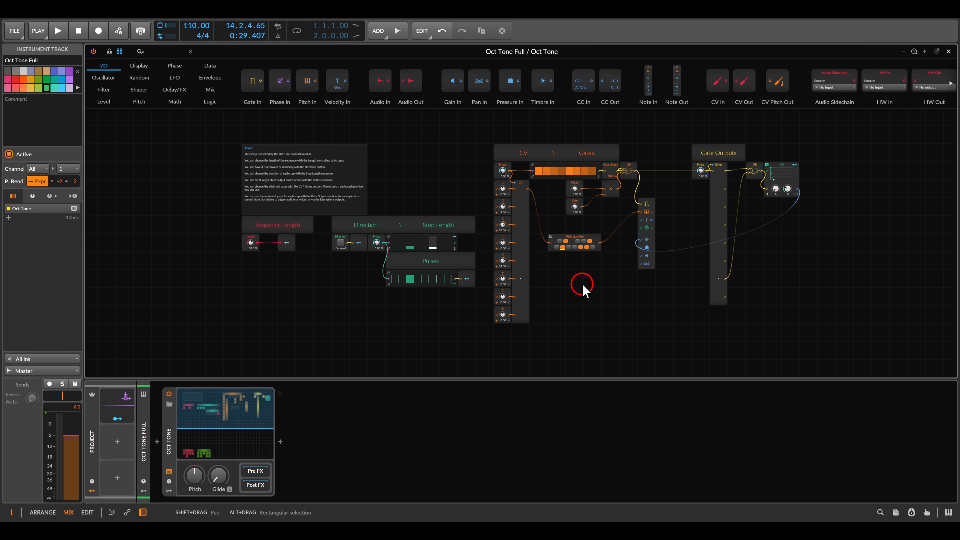
scroll(259, 167, "up", 1)
left_click_drag(258, 159, 559, 246)
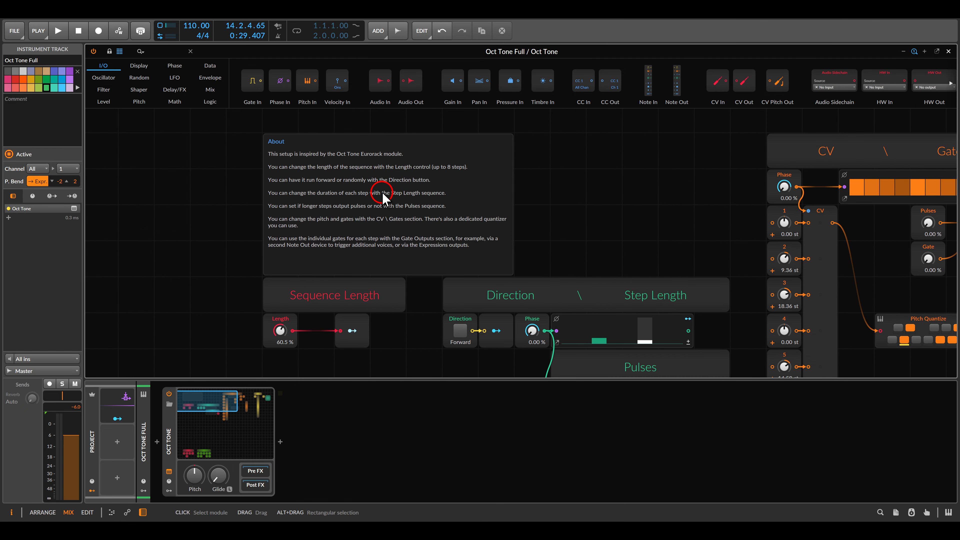
scroll(381, 200, "down", 2)
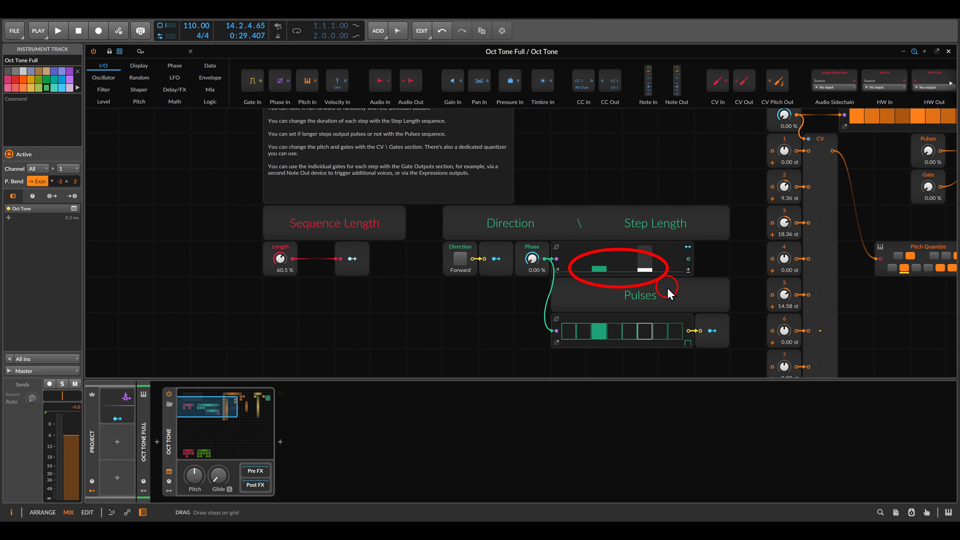
key("Escape")
key("Escape")
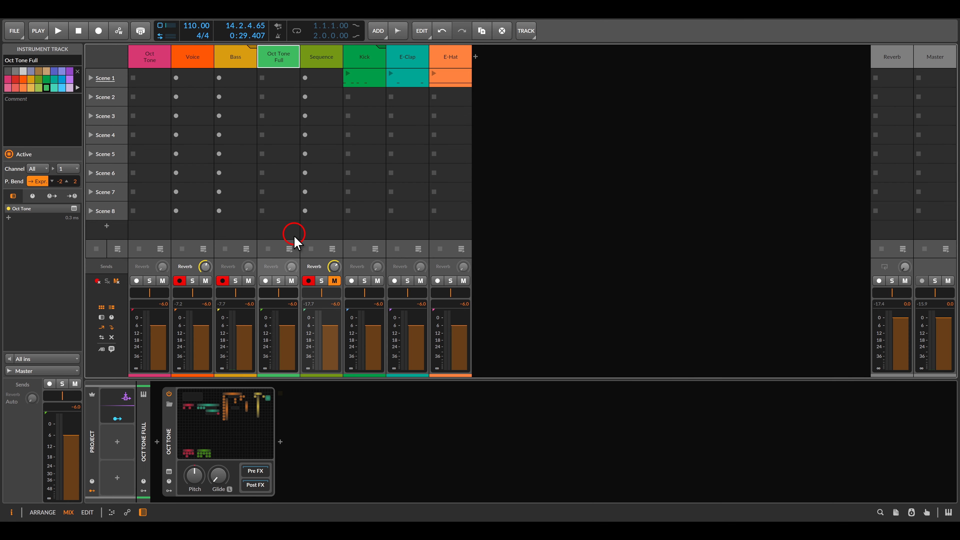
Solo the Sequence track and start playback with the Oct Tone Full Note Grid editor open
left_click(321, 282)
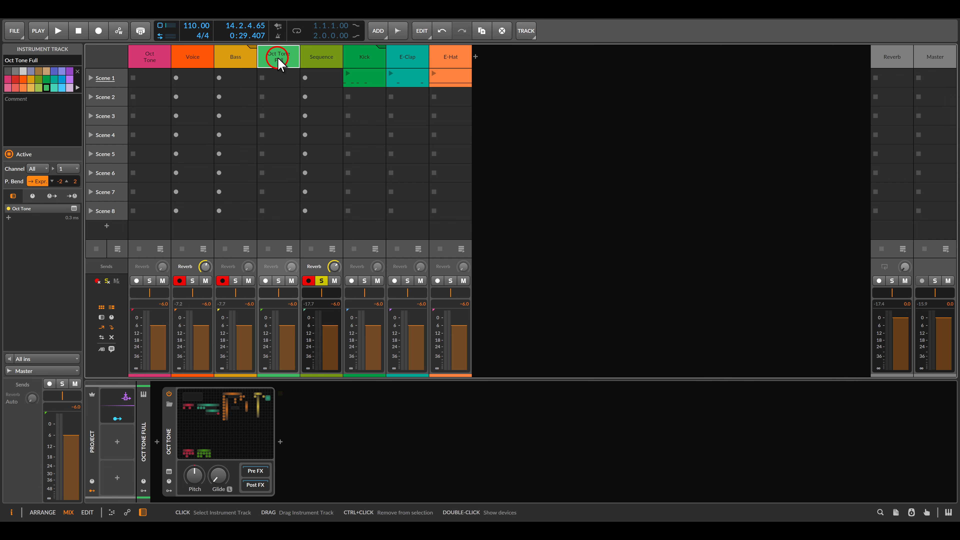
left_click(233, 401)
key("space")
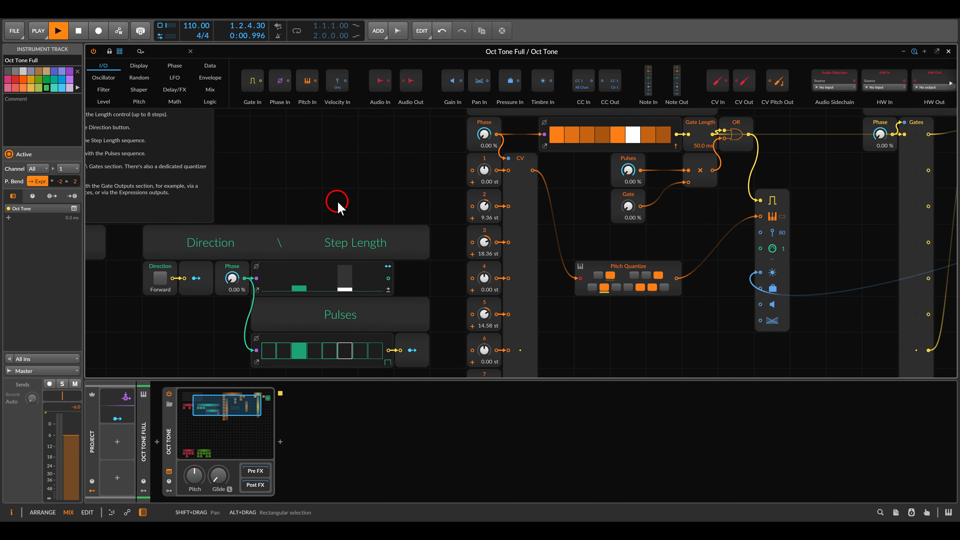
Set the sequence Length to 100% and draw a new value into one Step Length step
left_click_drag(338, 203, 490, 168)
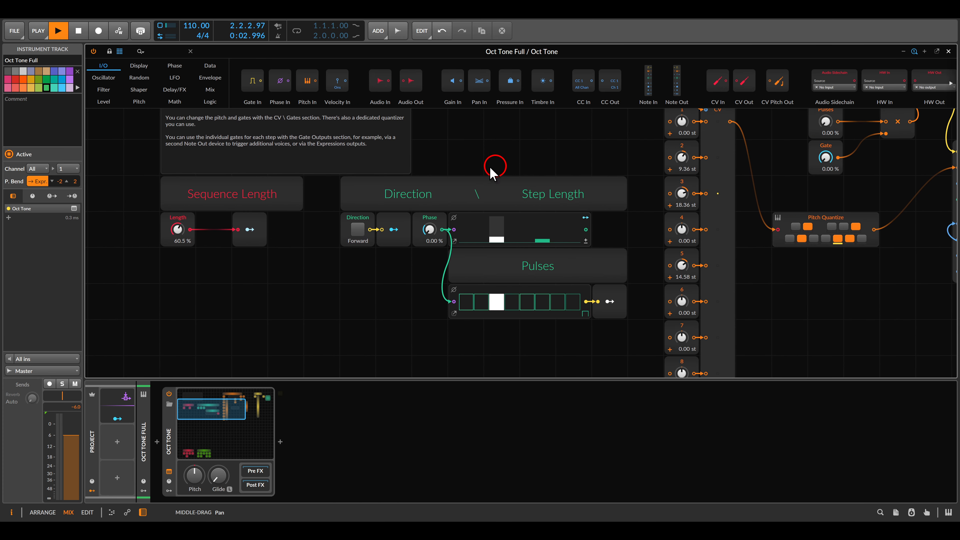
left_click_drag(177, 230, 177, 195)
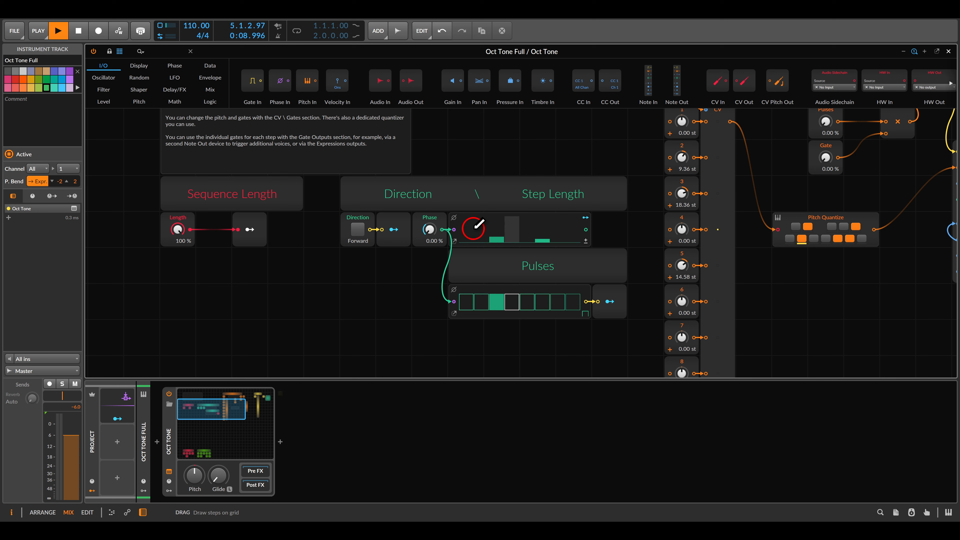
left_click(476, 228)
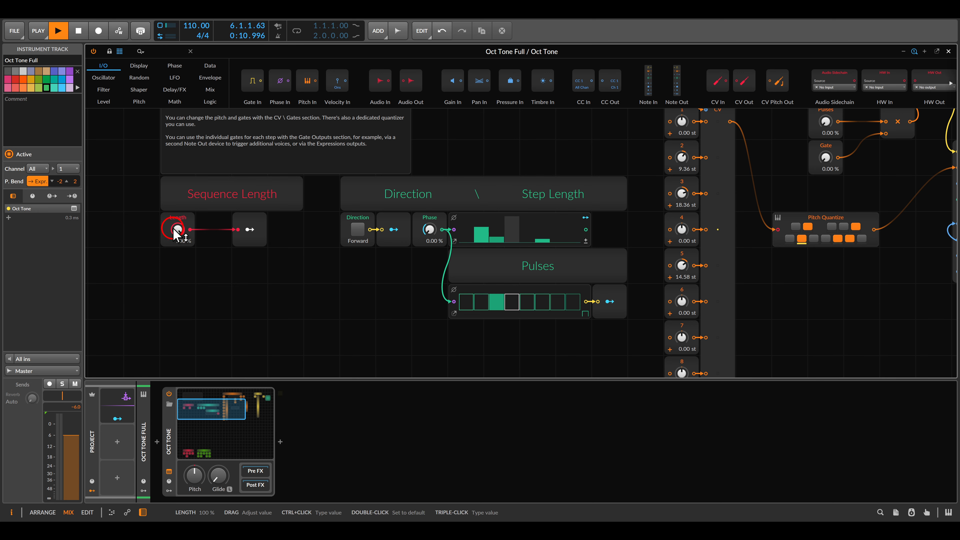
Set the sequence Length to 54.5% and toggle two steps in the Pulses sequence
left_click_drag(176, 232, 176, 265)
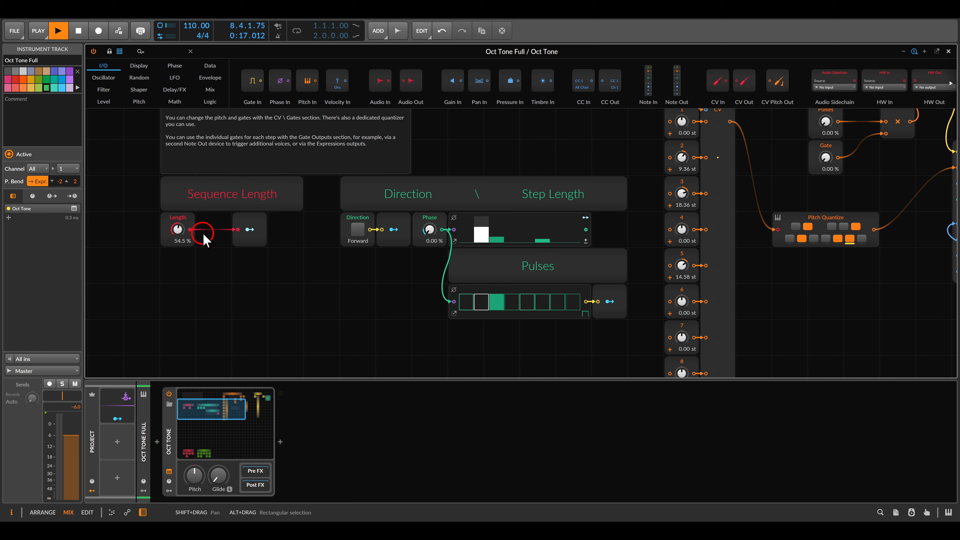
left_click(496, 300)
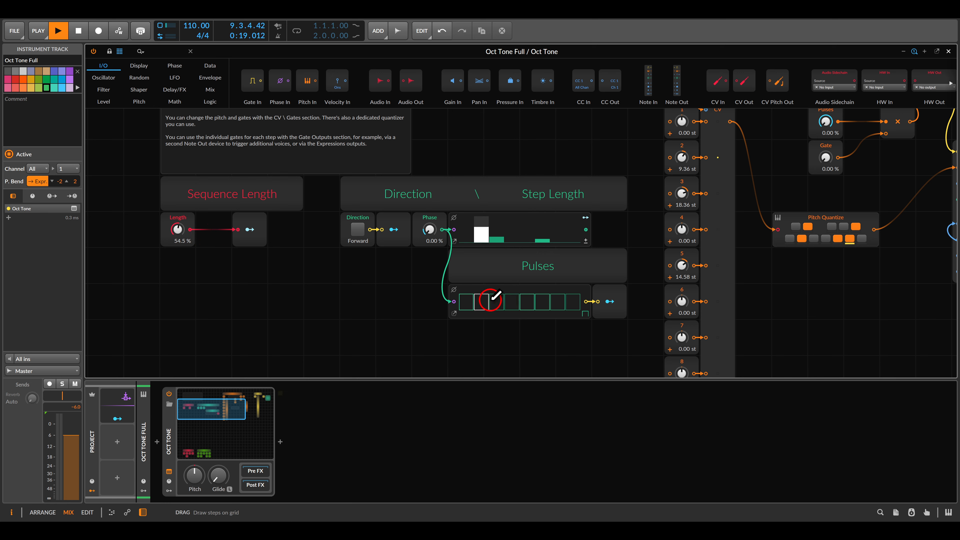
left_click(485, 301)
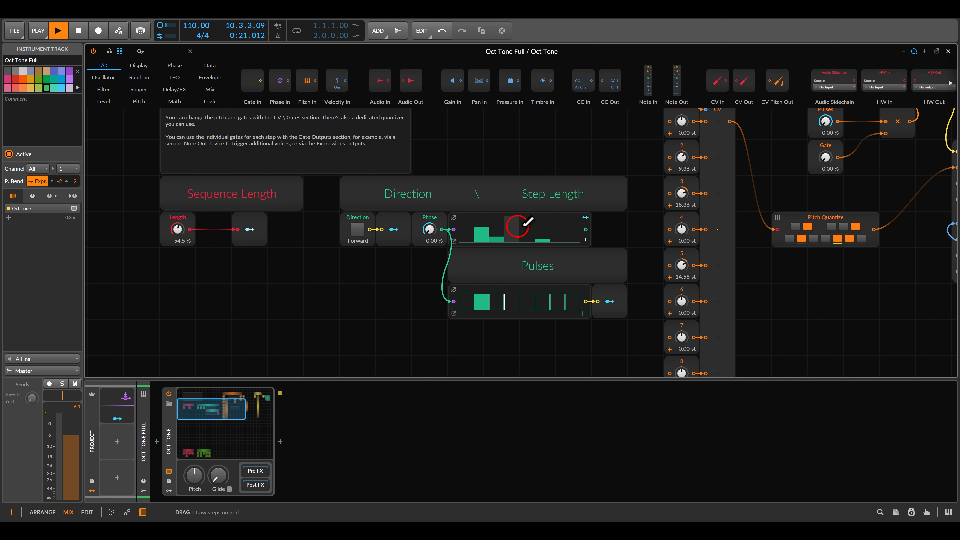
Toggle two steps in the CV \ Gates gate sequence
left_click_drag(627, 219, 553, 229)
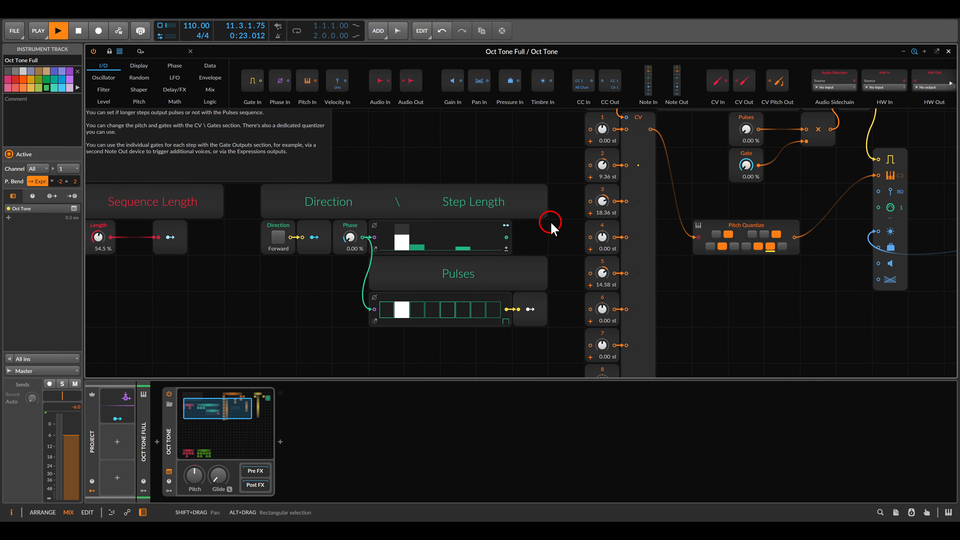
left_click_drag(798, 221, 361, 244)
left_click_drag(551, 219, 497, 254)
scroll(501, 243, "down", 1)
left_click_drag(657, 200, 659, 199)
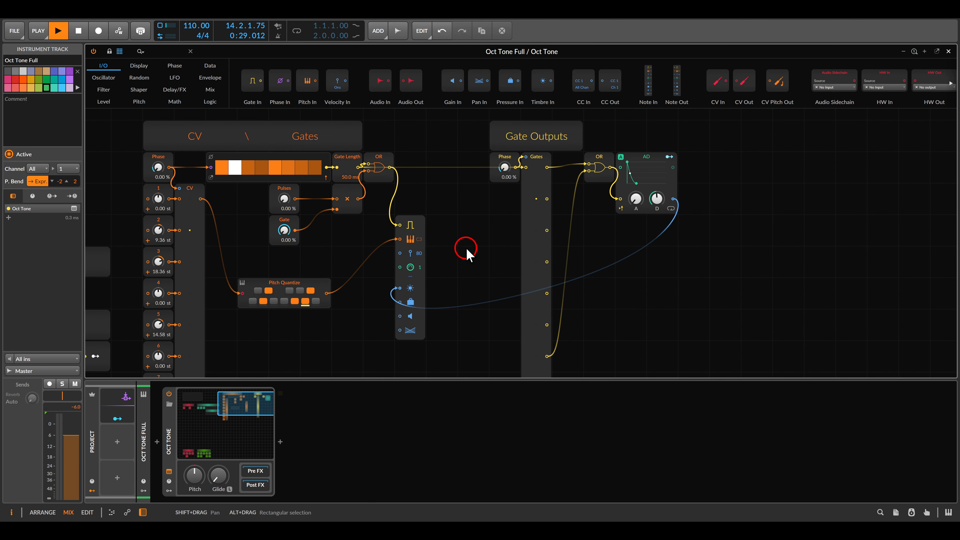
left_click_drag(345, 261, 642, 290)
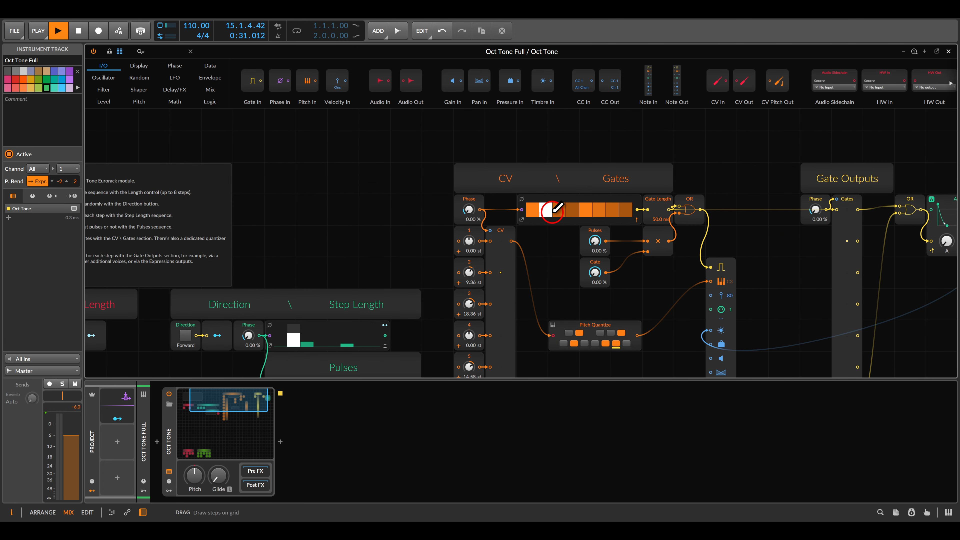
left_click(572, 211)
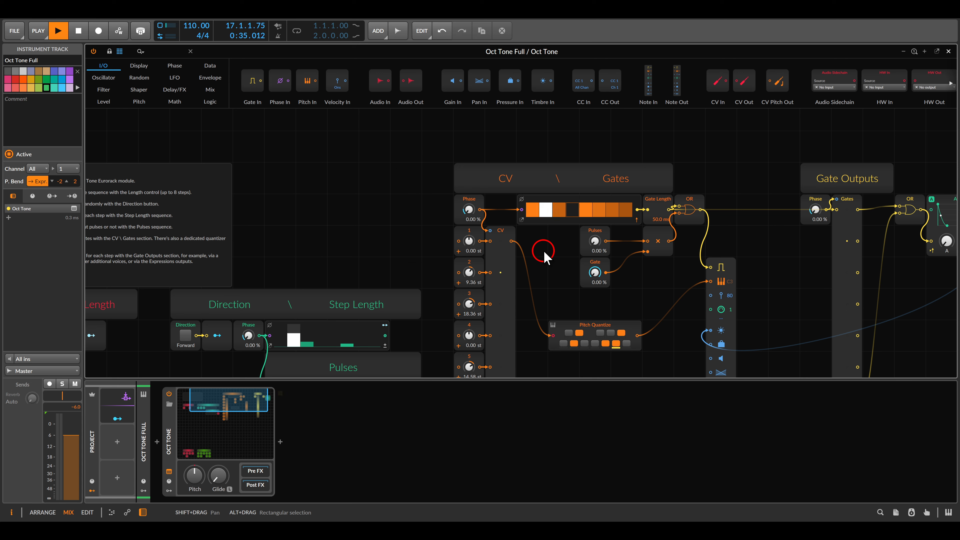
left_click(585, 209)
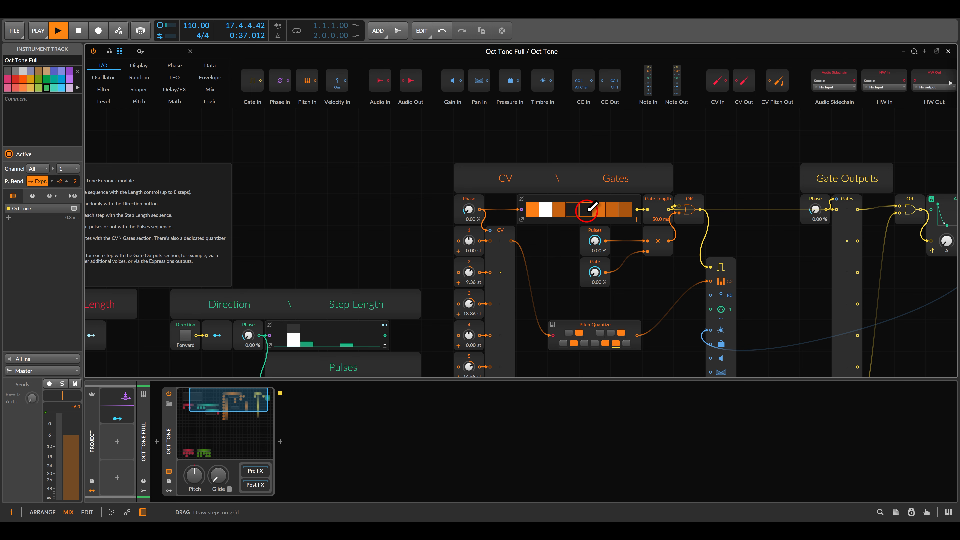
Review the Sequence Length, Direction, Step Length, CV and Gates sections of the patch
scroll(536, 257, "down", 5)
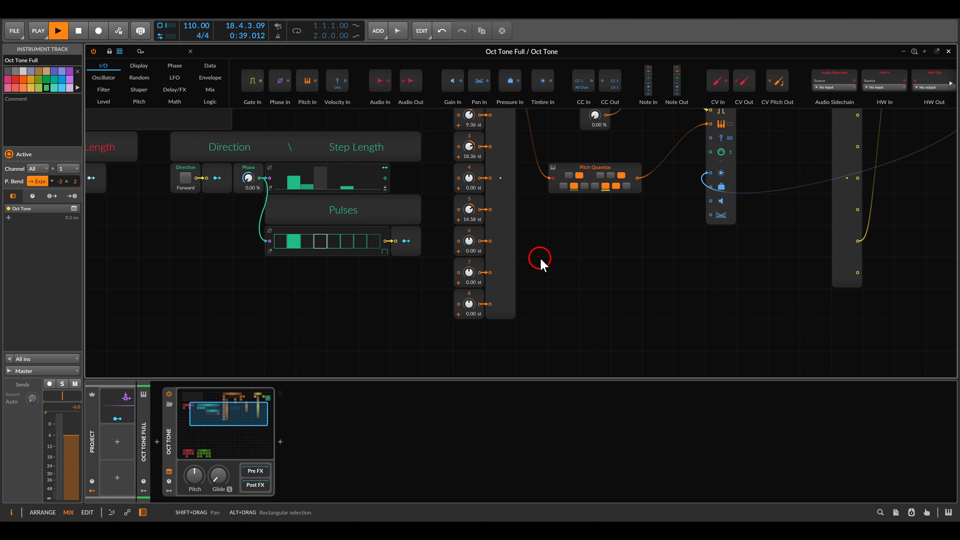
scroll(541, 261, "up", 1)
scroll(482, 236, "down", 3)
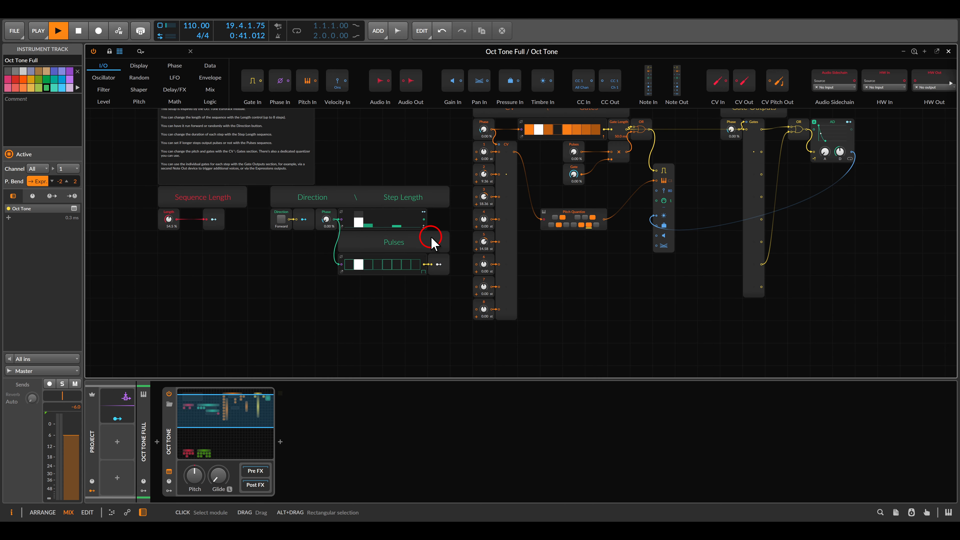
left_click_drag(166, 185, 256, 218)
left_click_drag(259, 184, 335, 216)
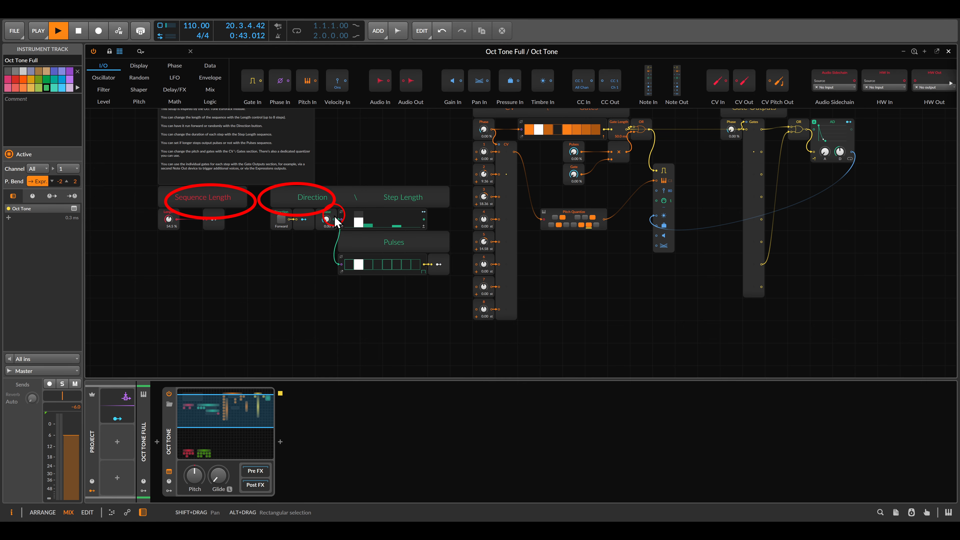
mouse_move(375, 181)
left_mouse_down()
mouse_move(436, 215)
mouse_move(364, 251)
left_mouse_up()
key("Escape")
left_click_drag(386, 155, 443, 192)
left_click_drag(479, 150, 532, 184)
left_click_drag(521, 172, 532, 184)
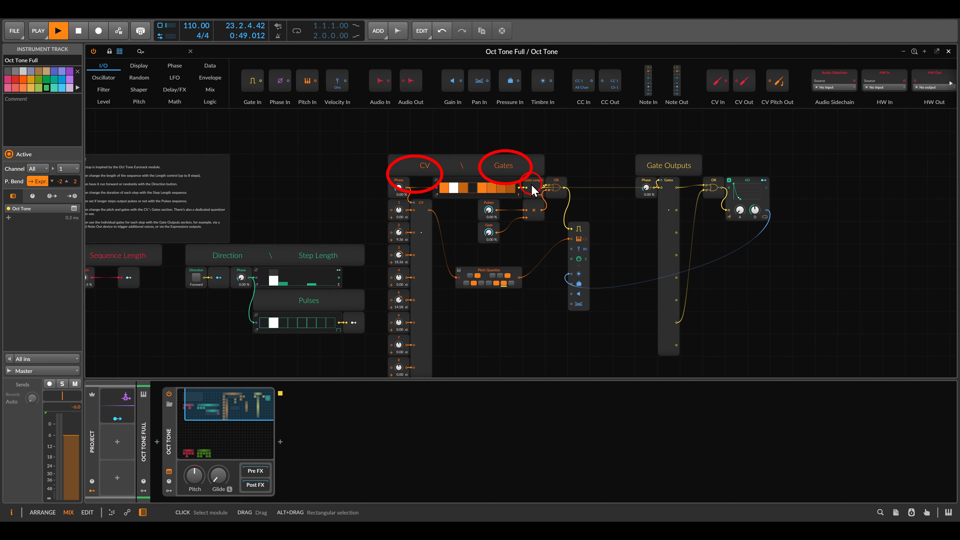
key("Escape")
left_click_drag(619, 155, 700, 191)
key("Escape")
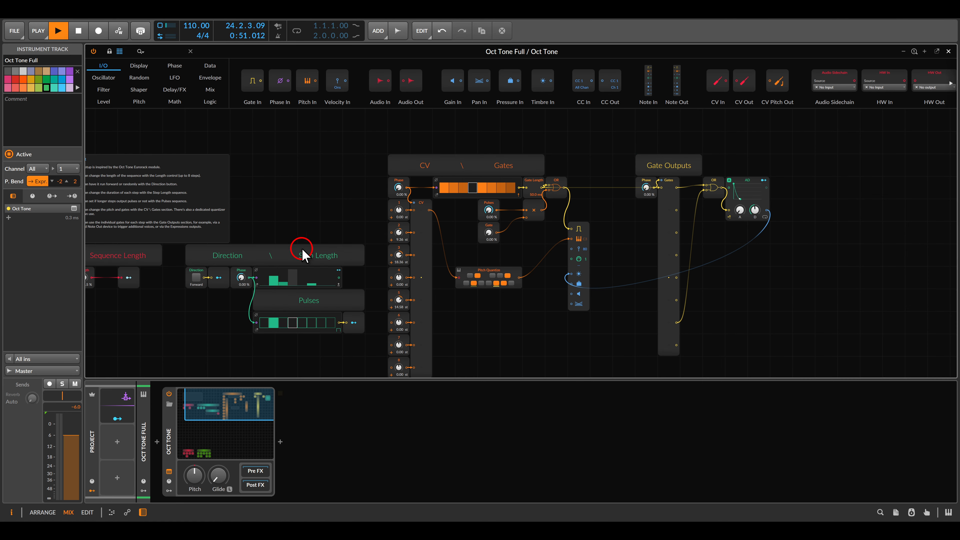
Inspect the hidden Sequence Length and Phase logic modules, then close the editor
scroll(300, 249, "down", 10)
left_click_drag(243, 264, 499, 202)
scroll(443, 250, "up", 4)
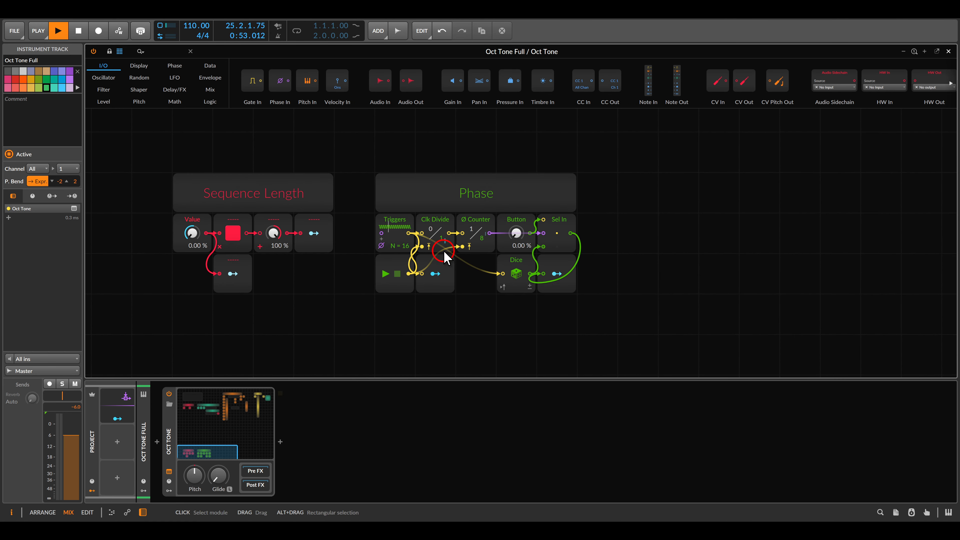
left_click_drag(151, 163, 353, 304)
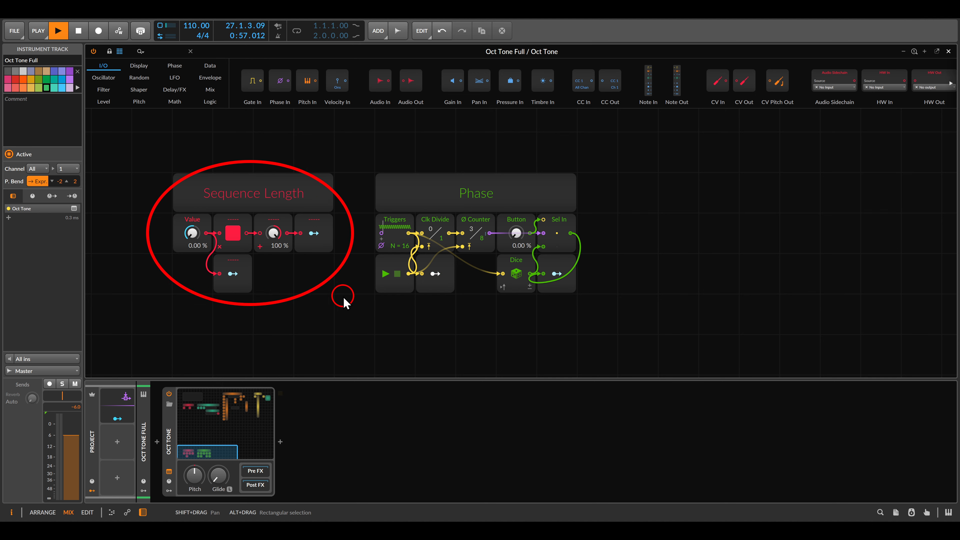
left_click(317, 249)
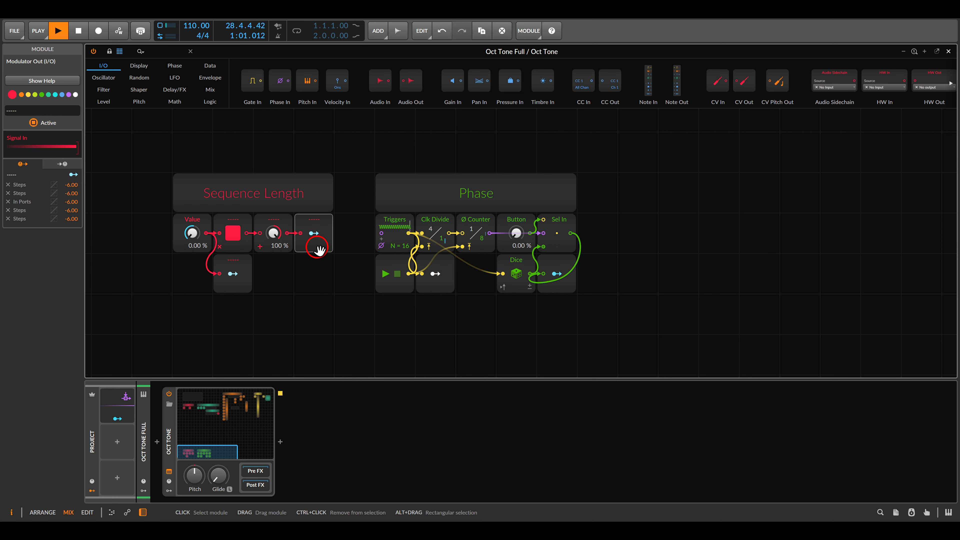
left_click(234, 265)
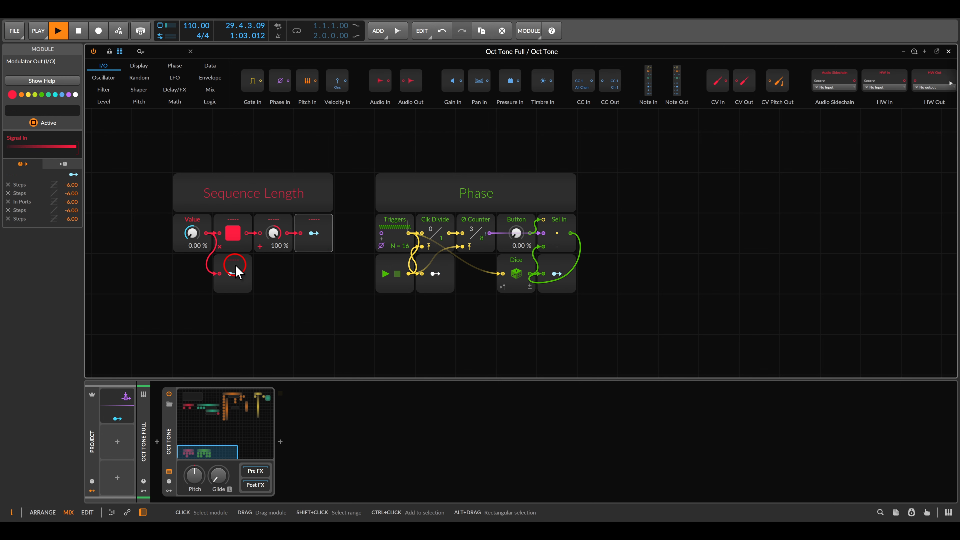
left_click(307, 223)
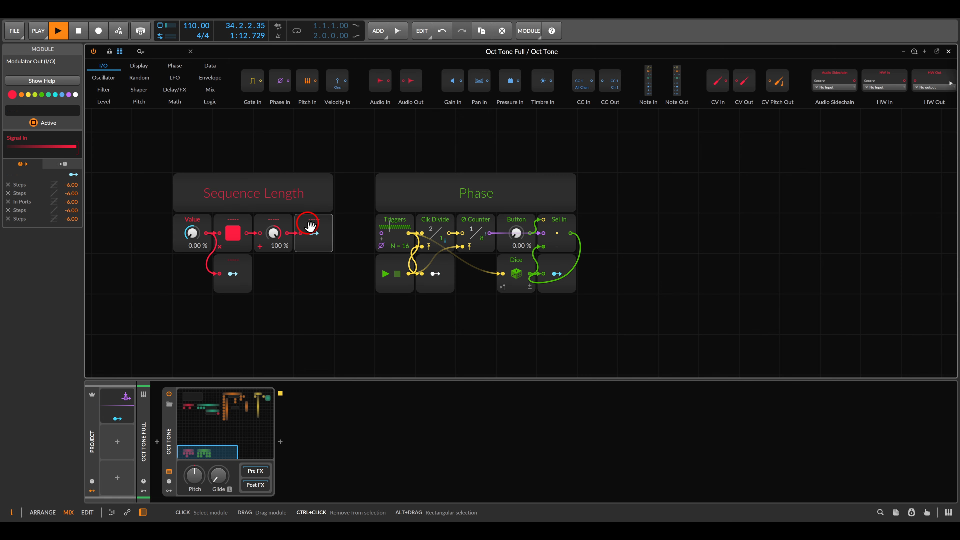
scroll(309, 224, "down", 4)
scroll(334, 248, "up", 8)
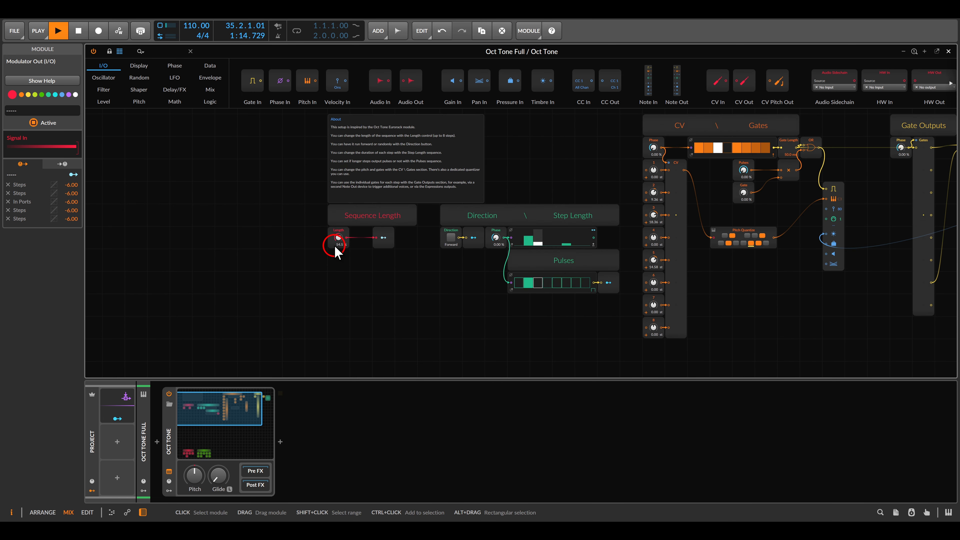
left_click_drag(509, 230, 304, 243)
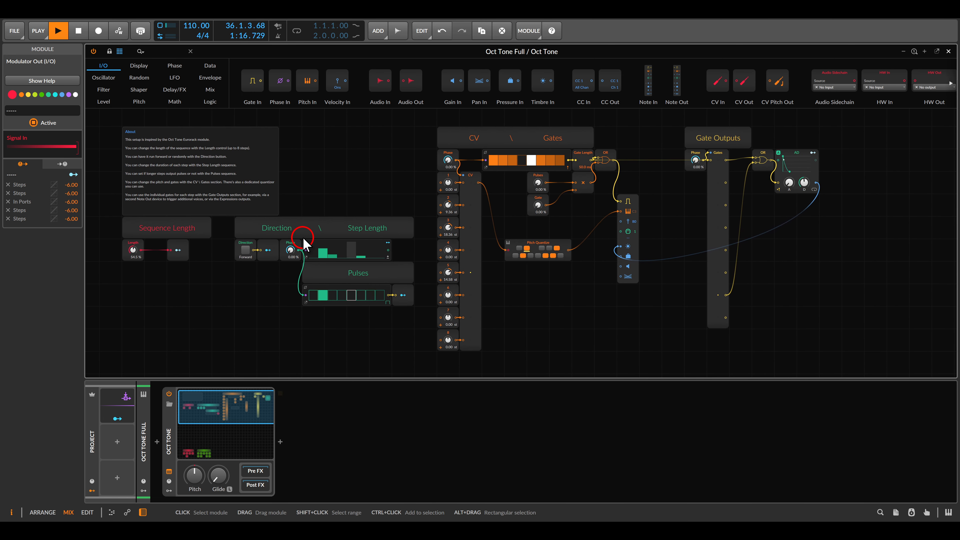
key("Escape")
Unsolo the Sequence track and reopen the Oct Tone Full Note Grid editor
left_click(321, 281)
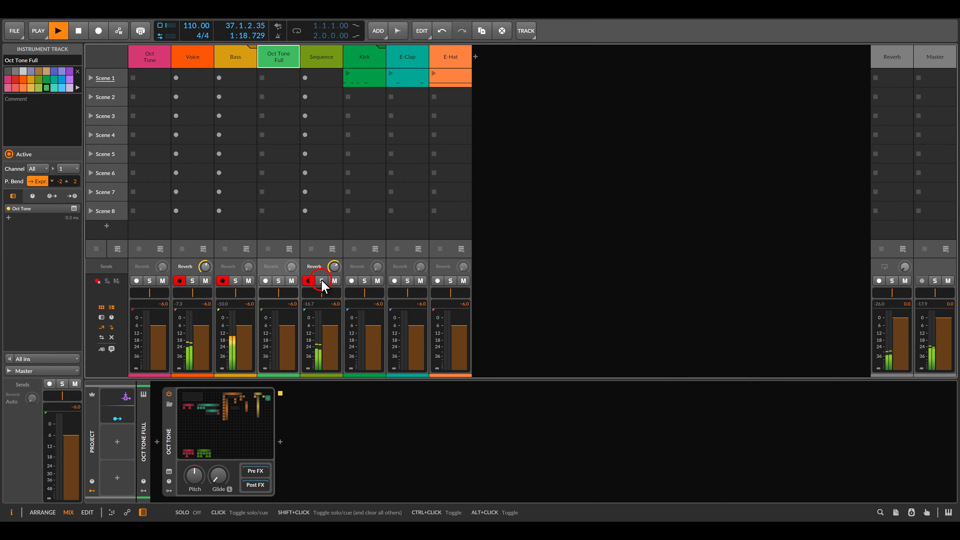
left_click(219, 411)
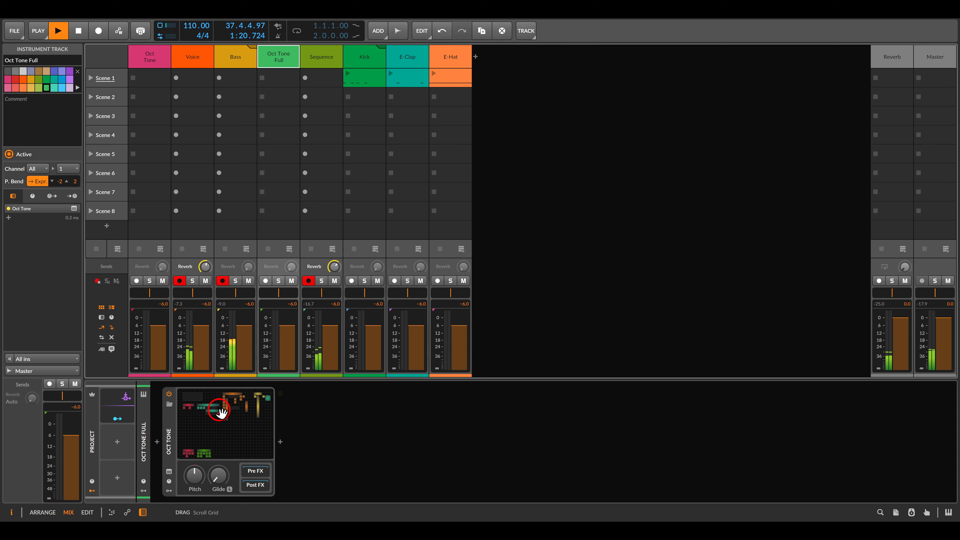
left_click_drag(358, 220, 359, 362)
scroll(342, 289, "up", 2)
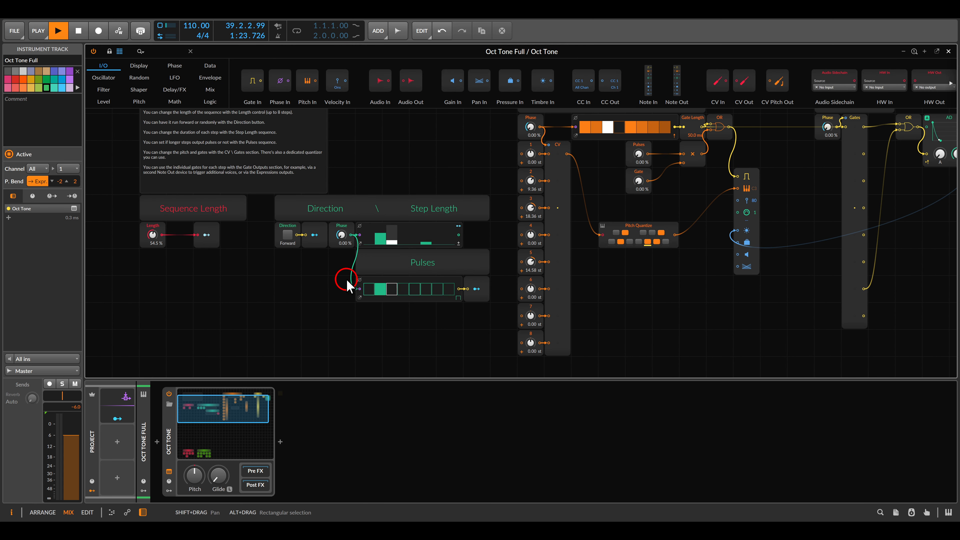
Switch the Direction to random and back to Forward, then close the editor
left_click(288, 235)
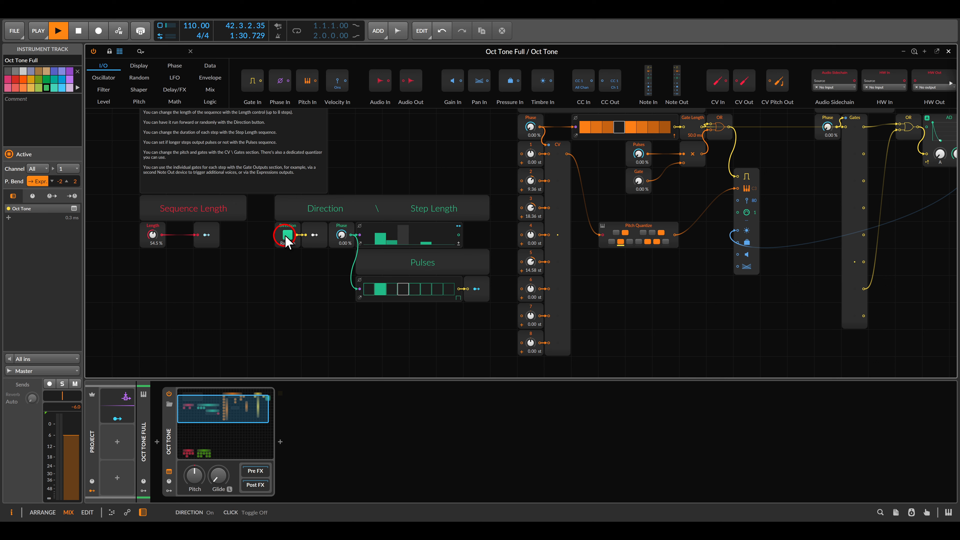
left_click(287, 236)
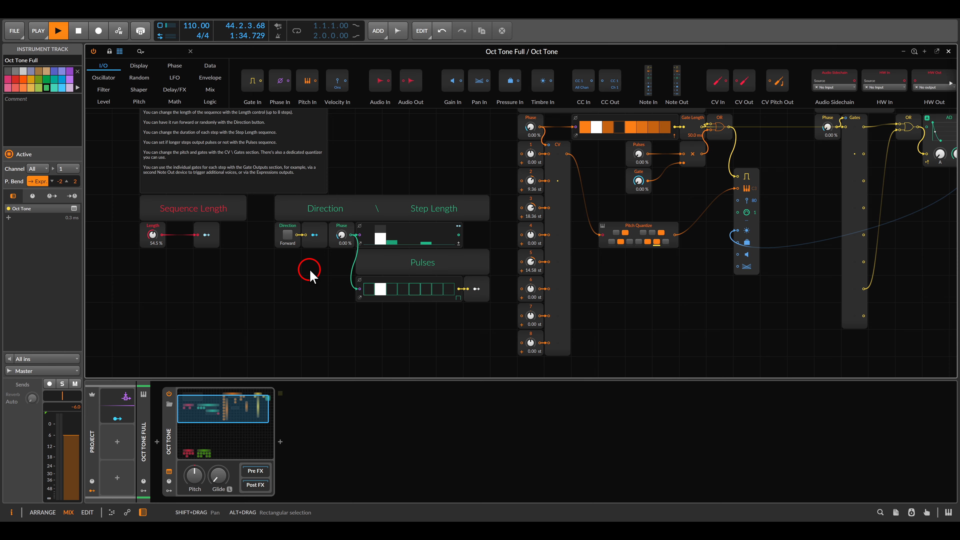
key("Escape")
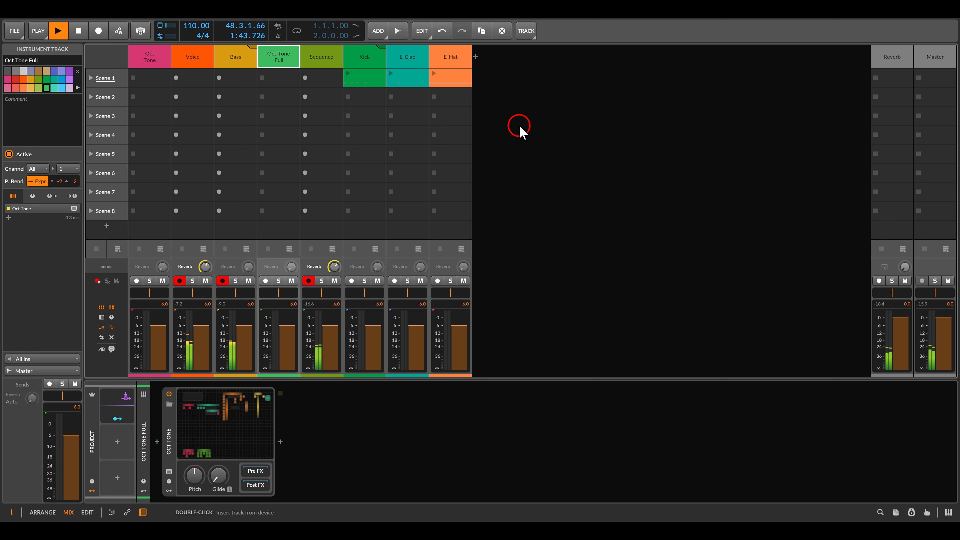
Launch Scene 1
left_click(91, 78)
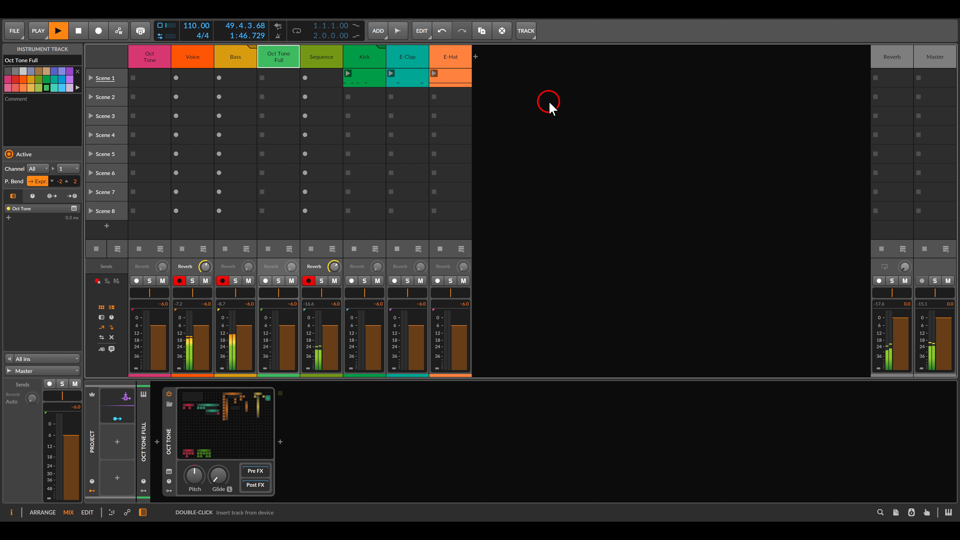